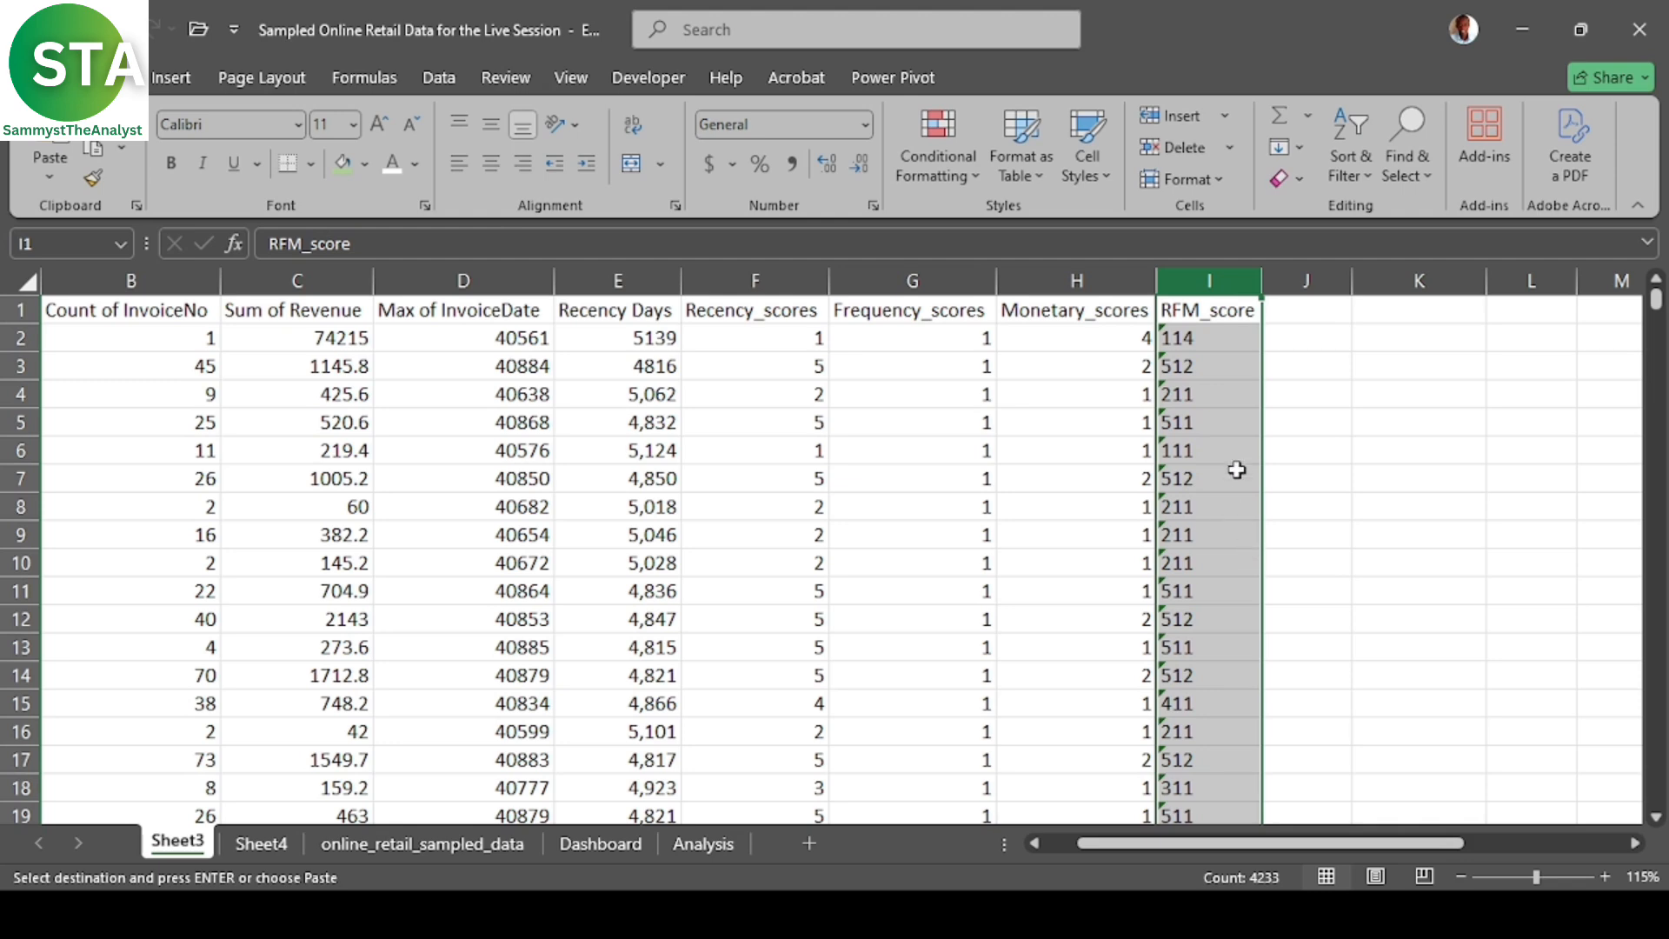
Examine the RFM_score column on Sheet3 from the first to the last data row to see how its values are stored.
left_click(1227, 339)
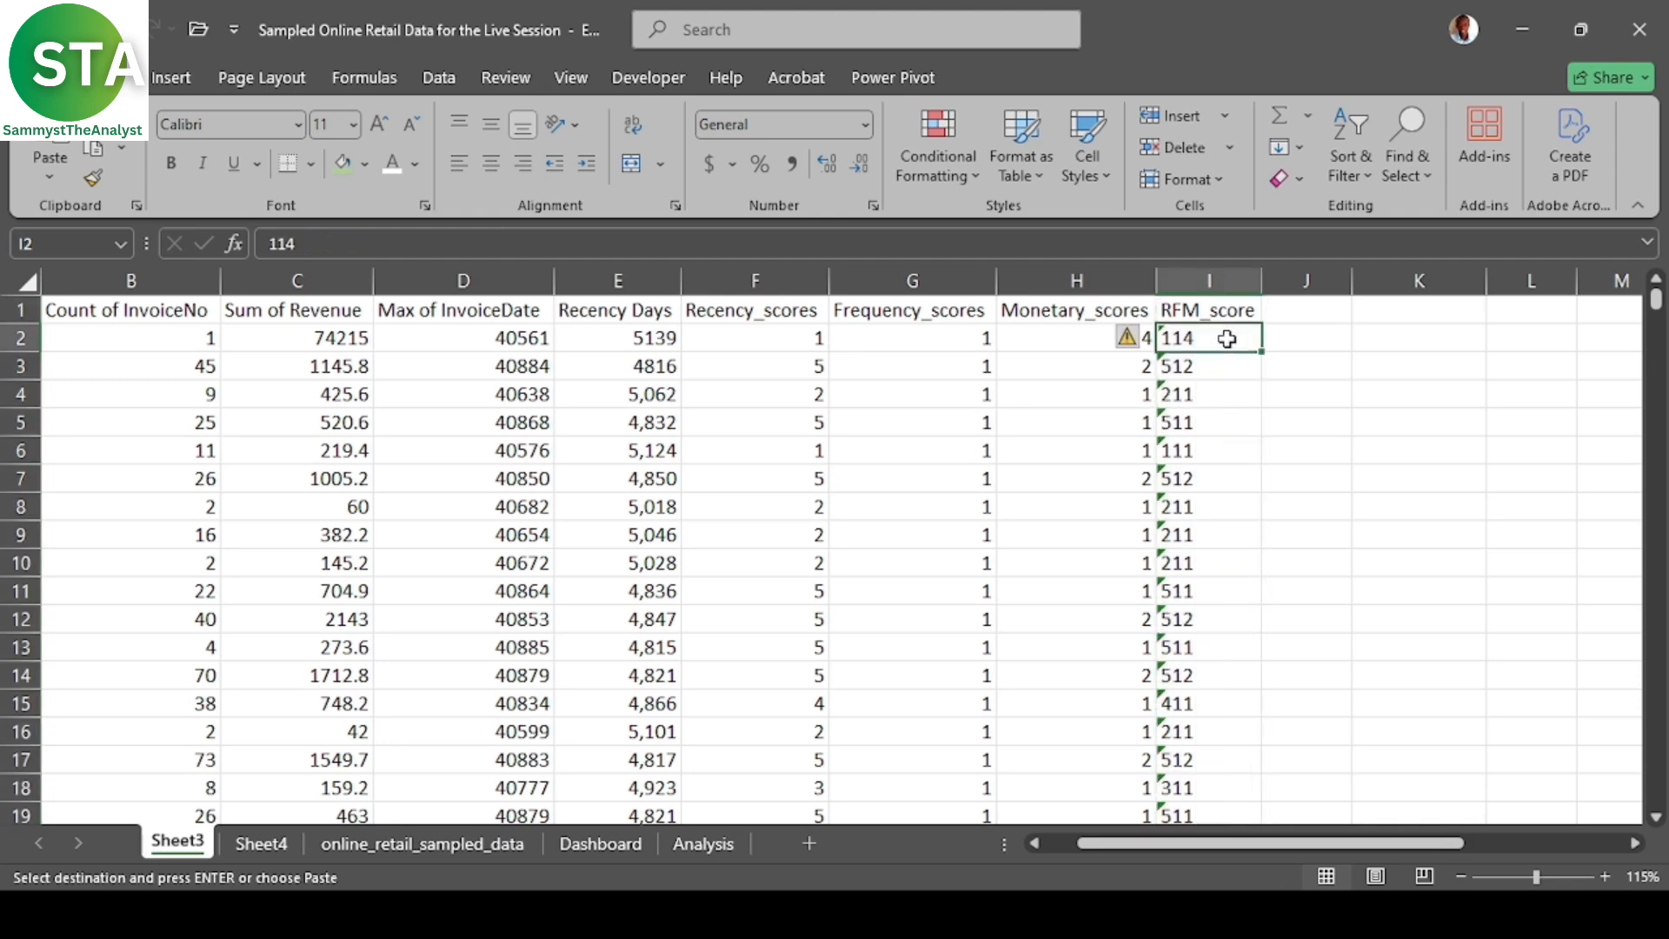
left_click(1226, 475)
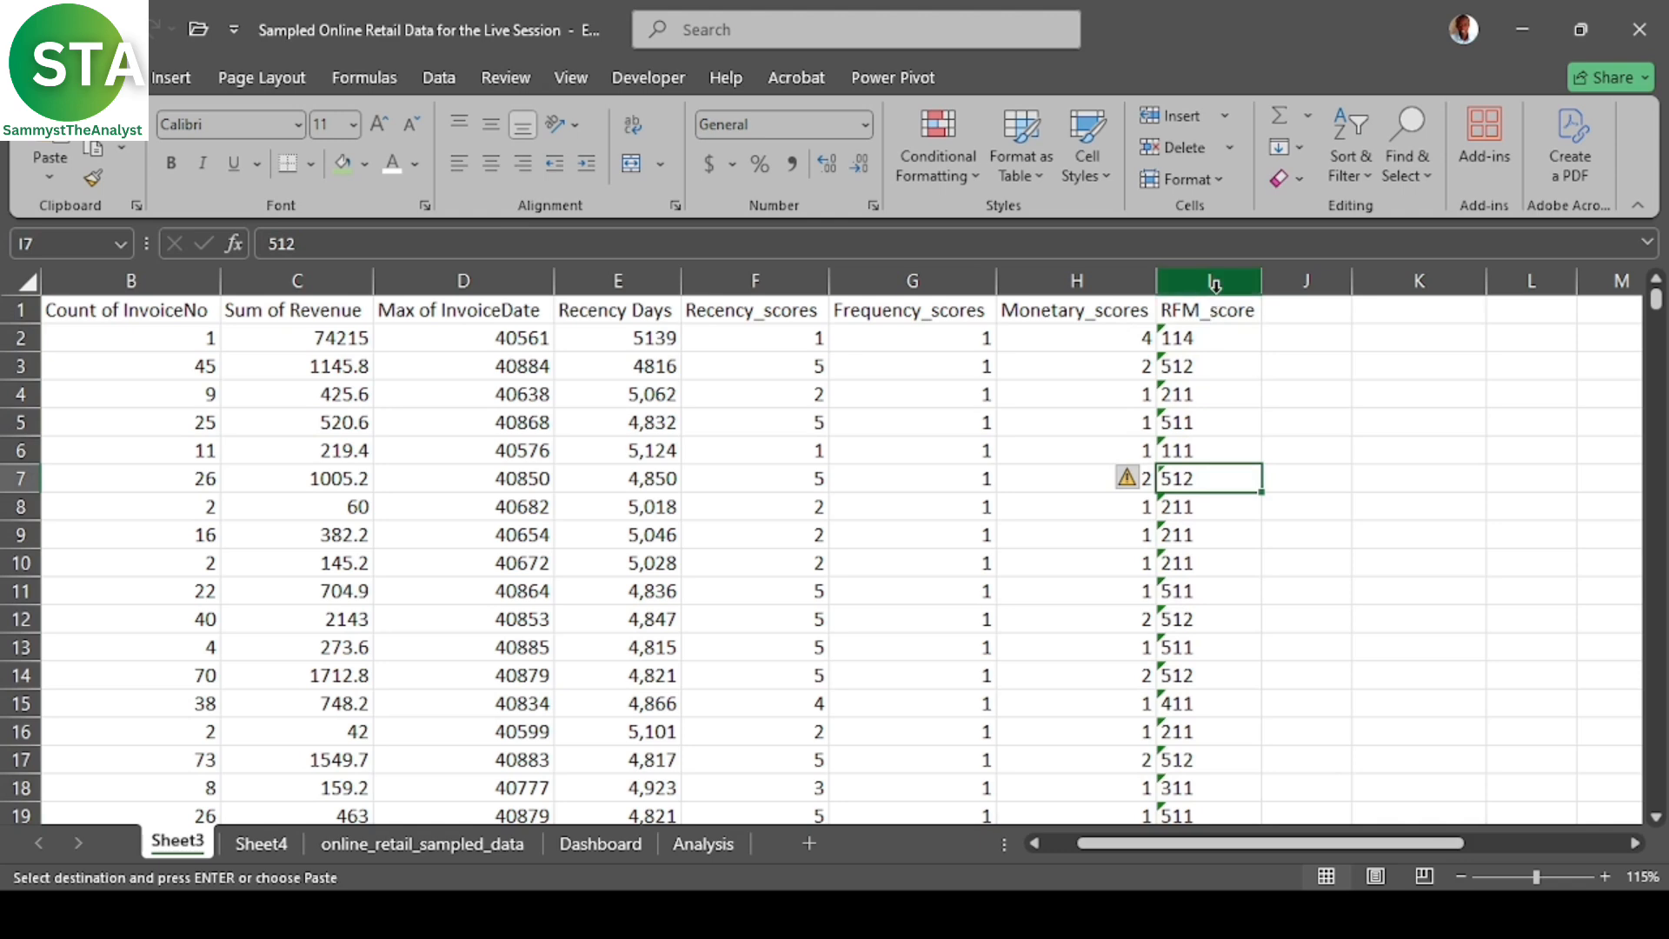
left_click_drag(1218, 338, 1229, 804)
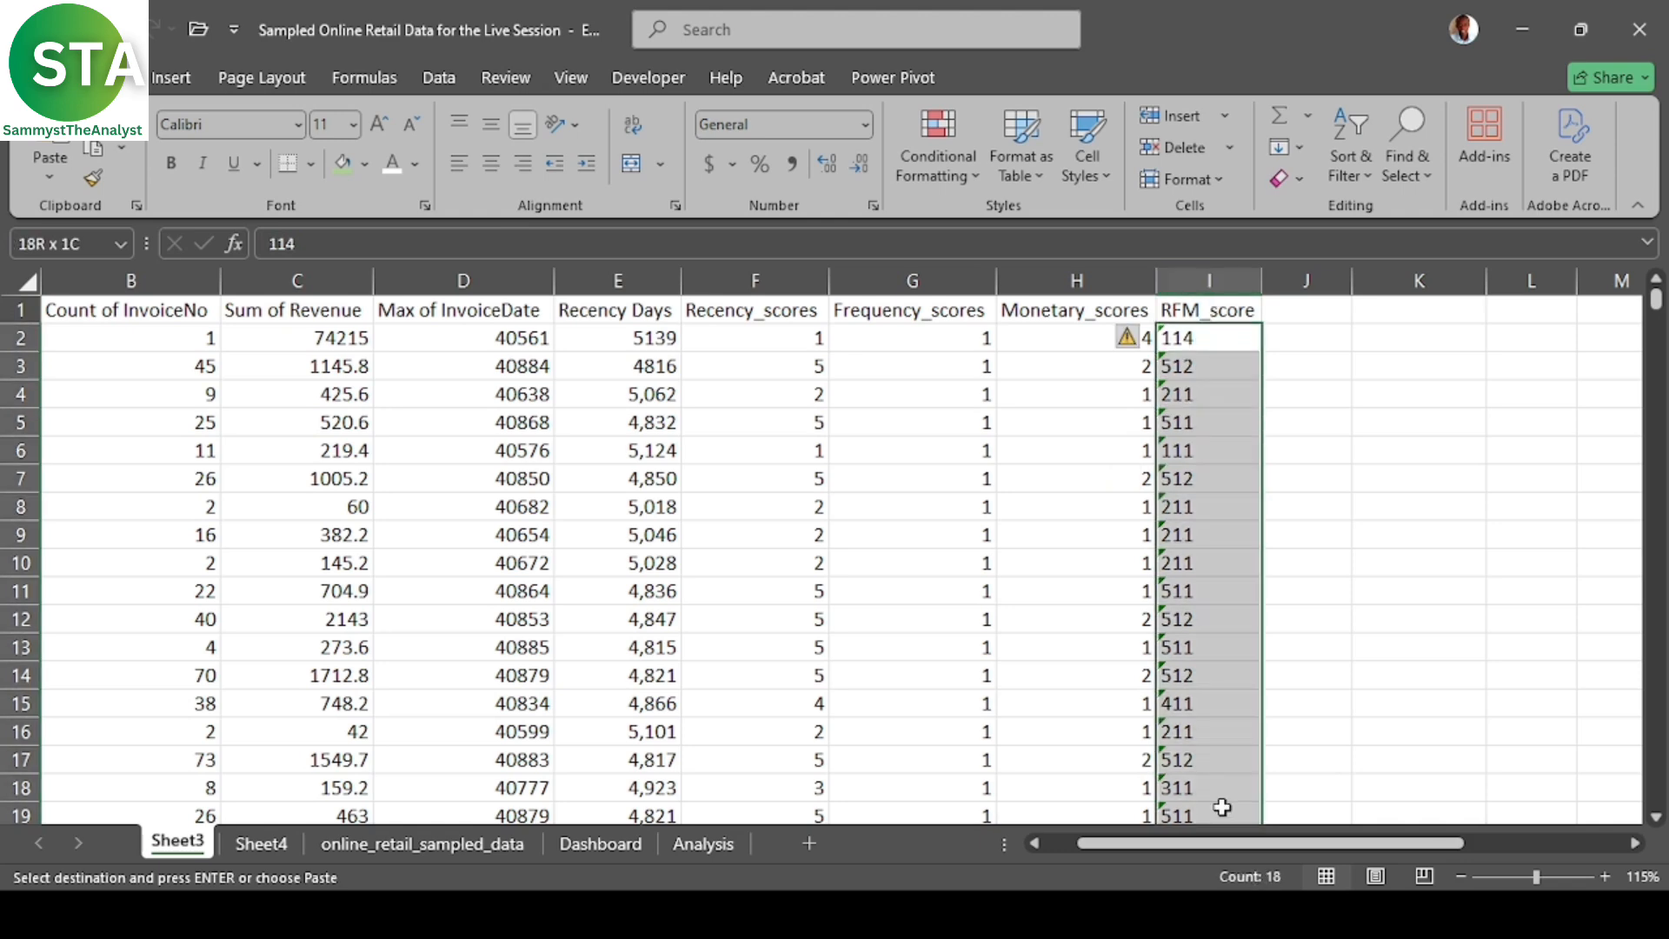
scroll(1229, 618, "down", 2)
scroll(1233, 617, "up", 1)
scroll(1234, 618, "up", 2)
left_click(1212, 473)
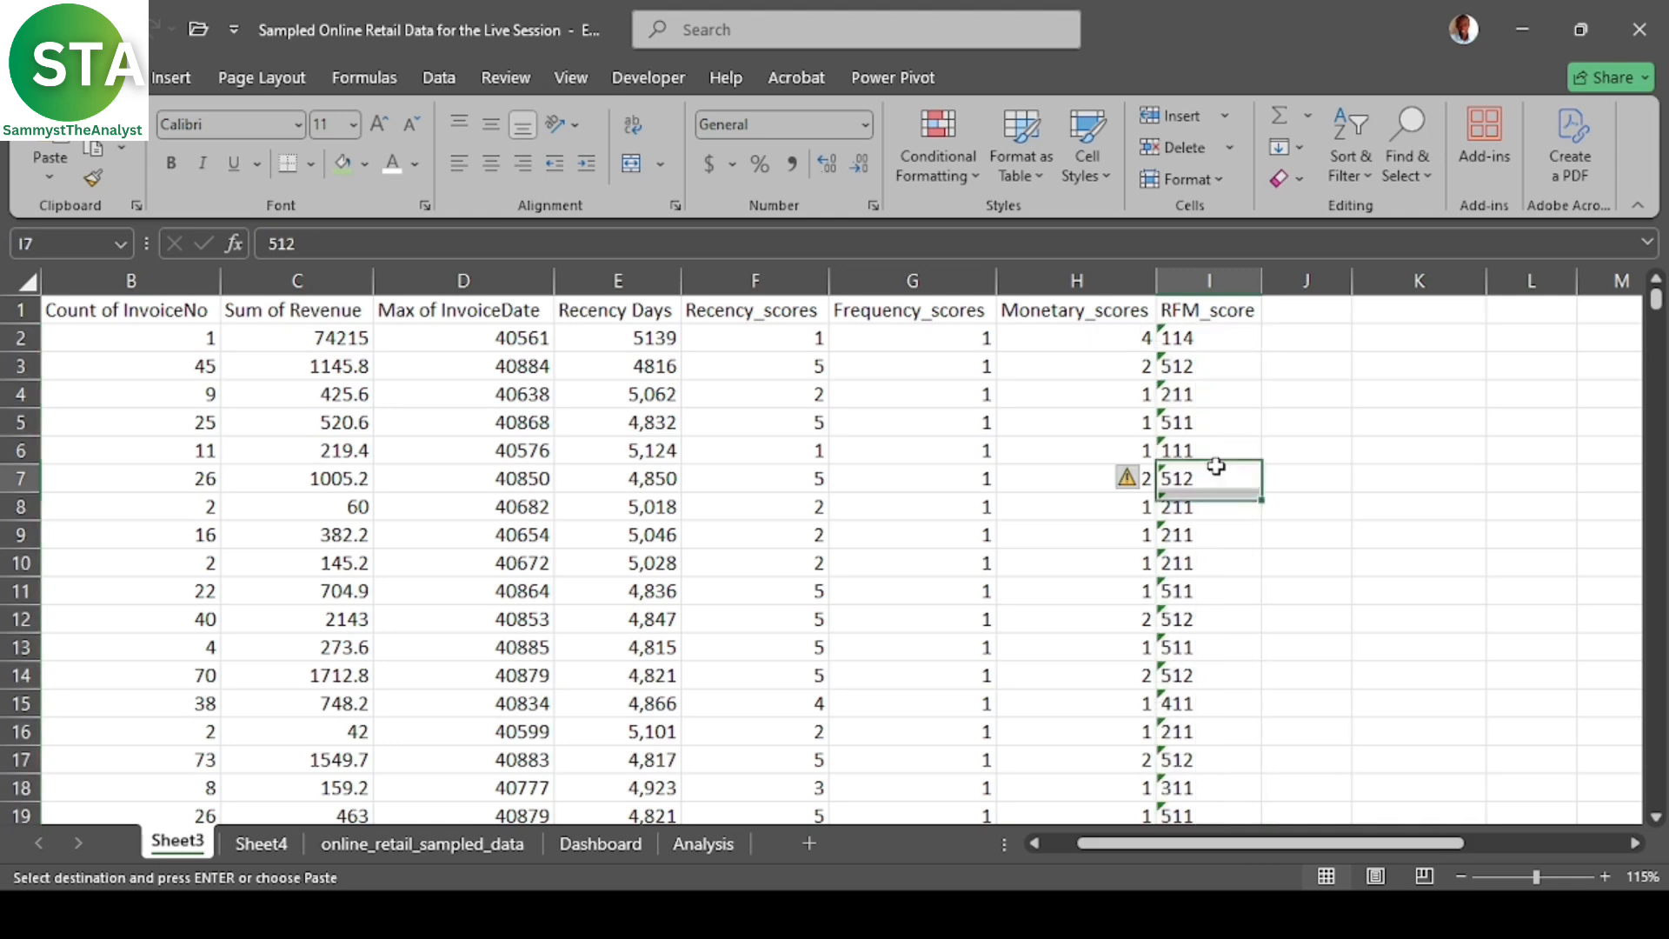
left_click(1226, 341)
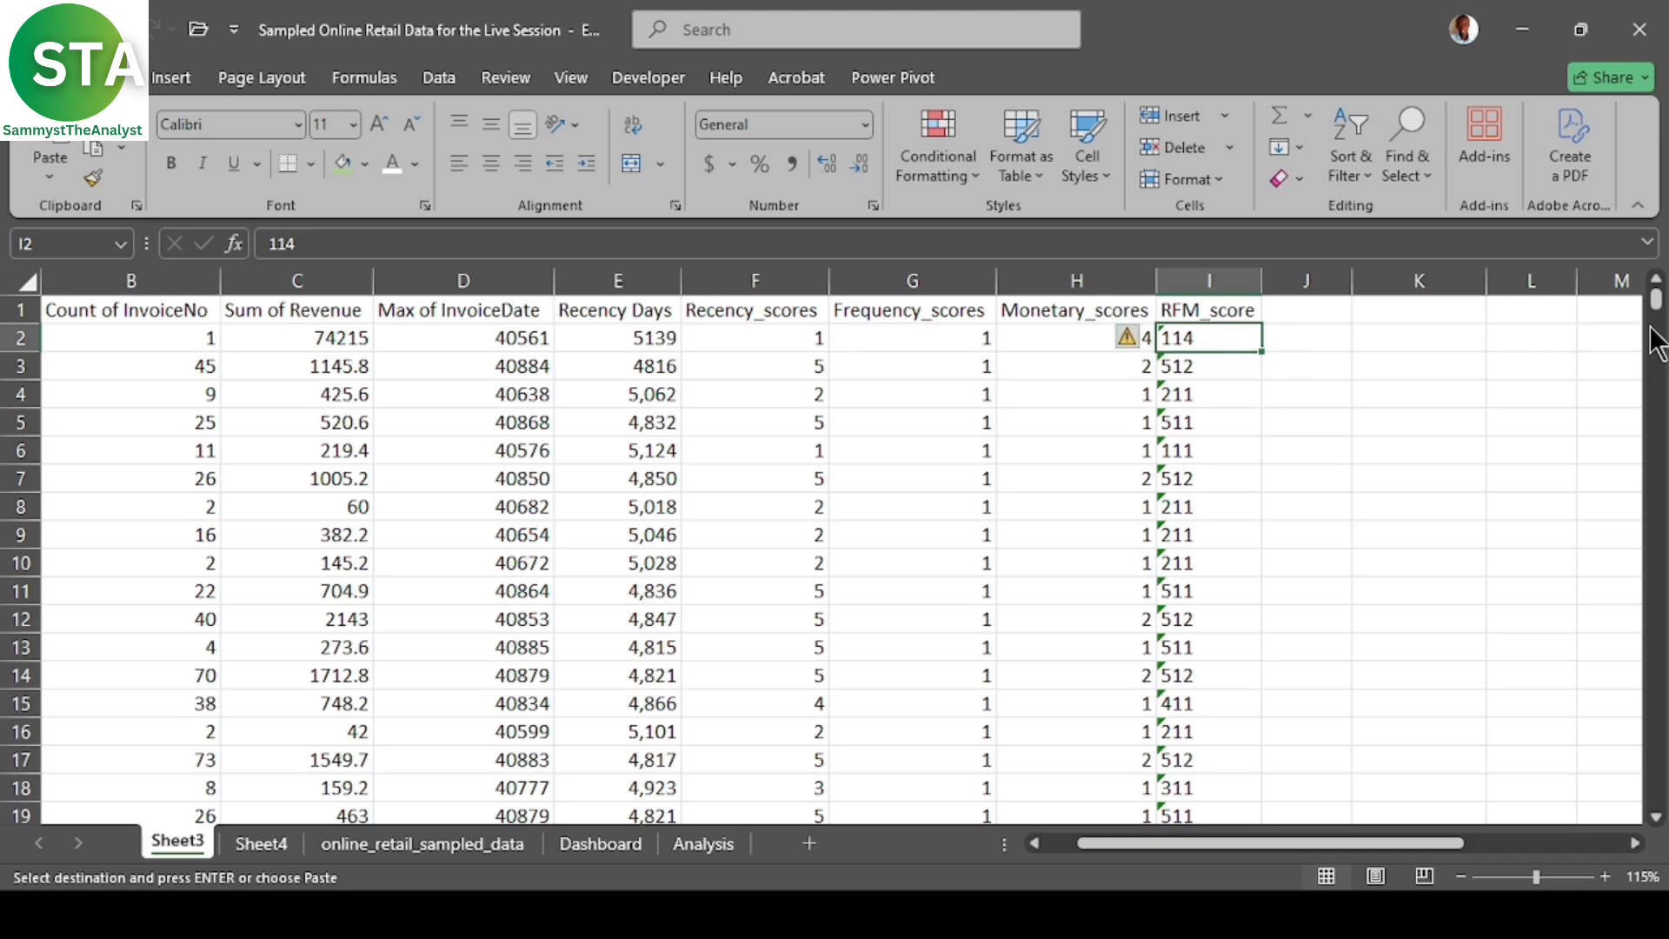
left_click_drag(1656, 306, 1634, 812)
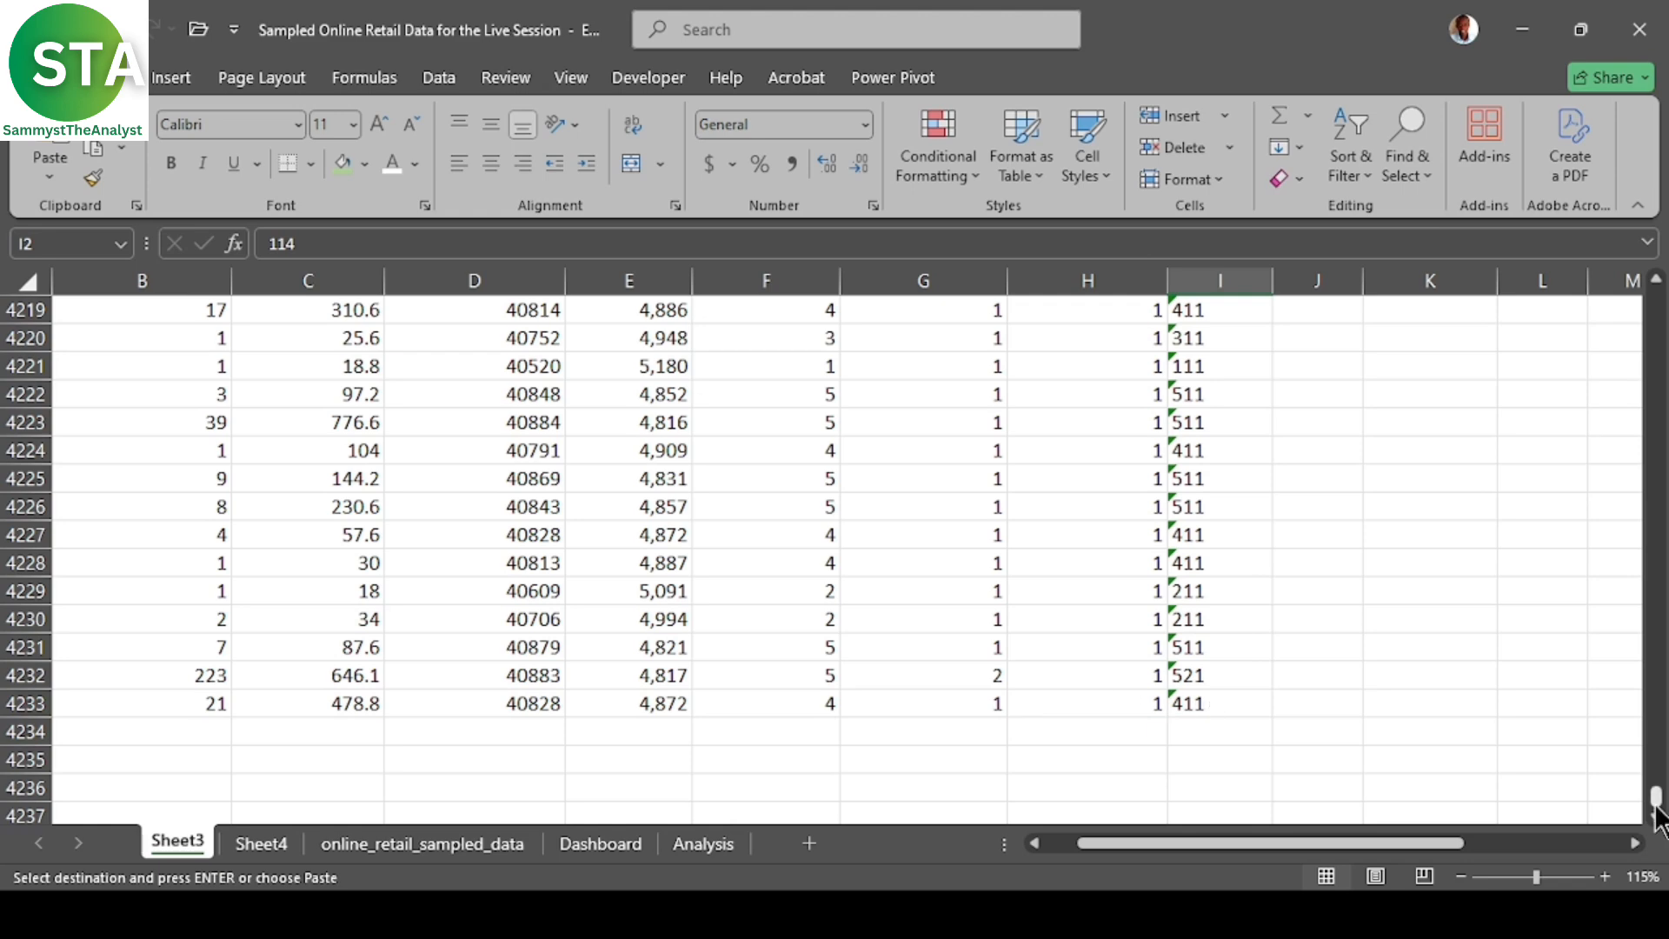
left_click_drag(1660, 791, 1660, 300)
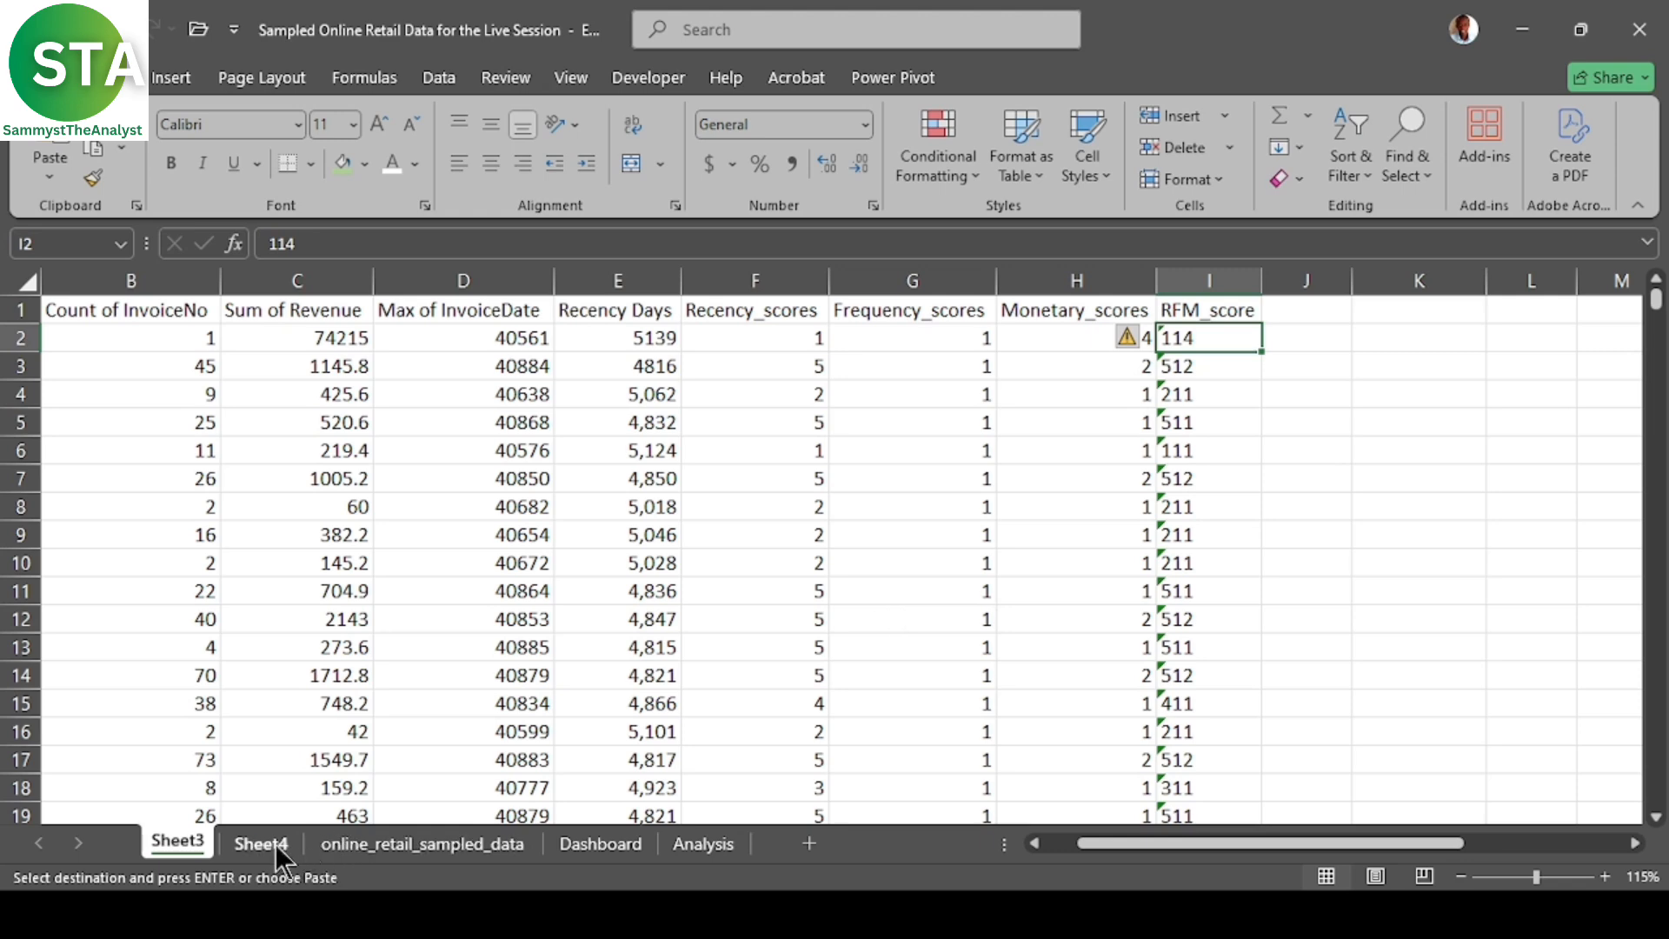
Inspect the Recency_scores, Frequency_scores and Monetary_scores columns on Sheet4 that feed the RFM score.
left_click(252, 847)
left_click(1041, 524)
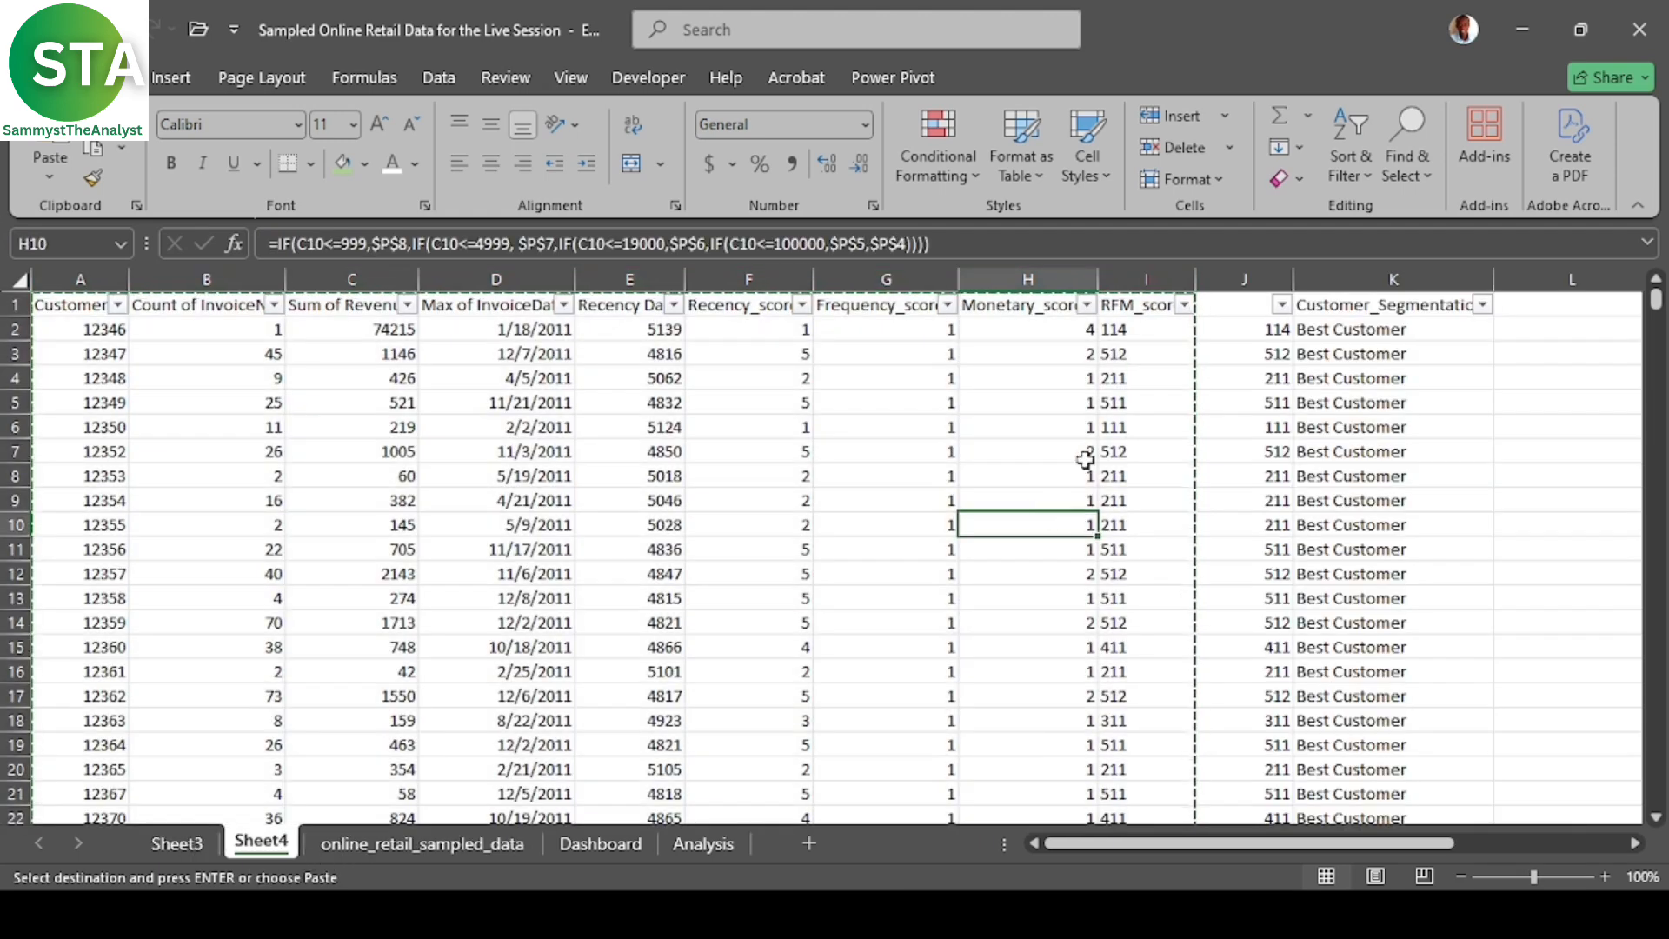
left_click(1148, 393)
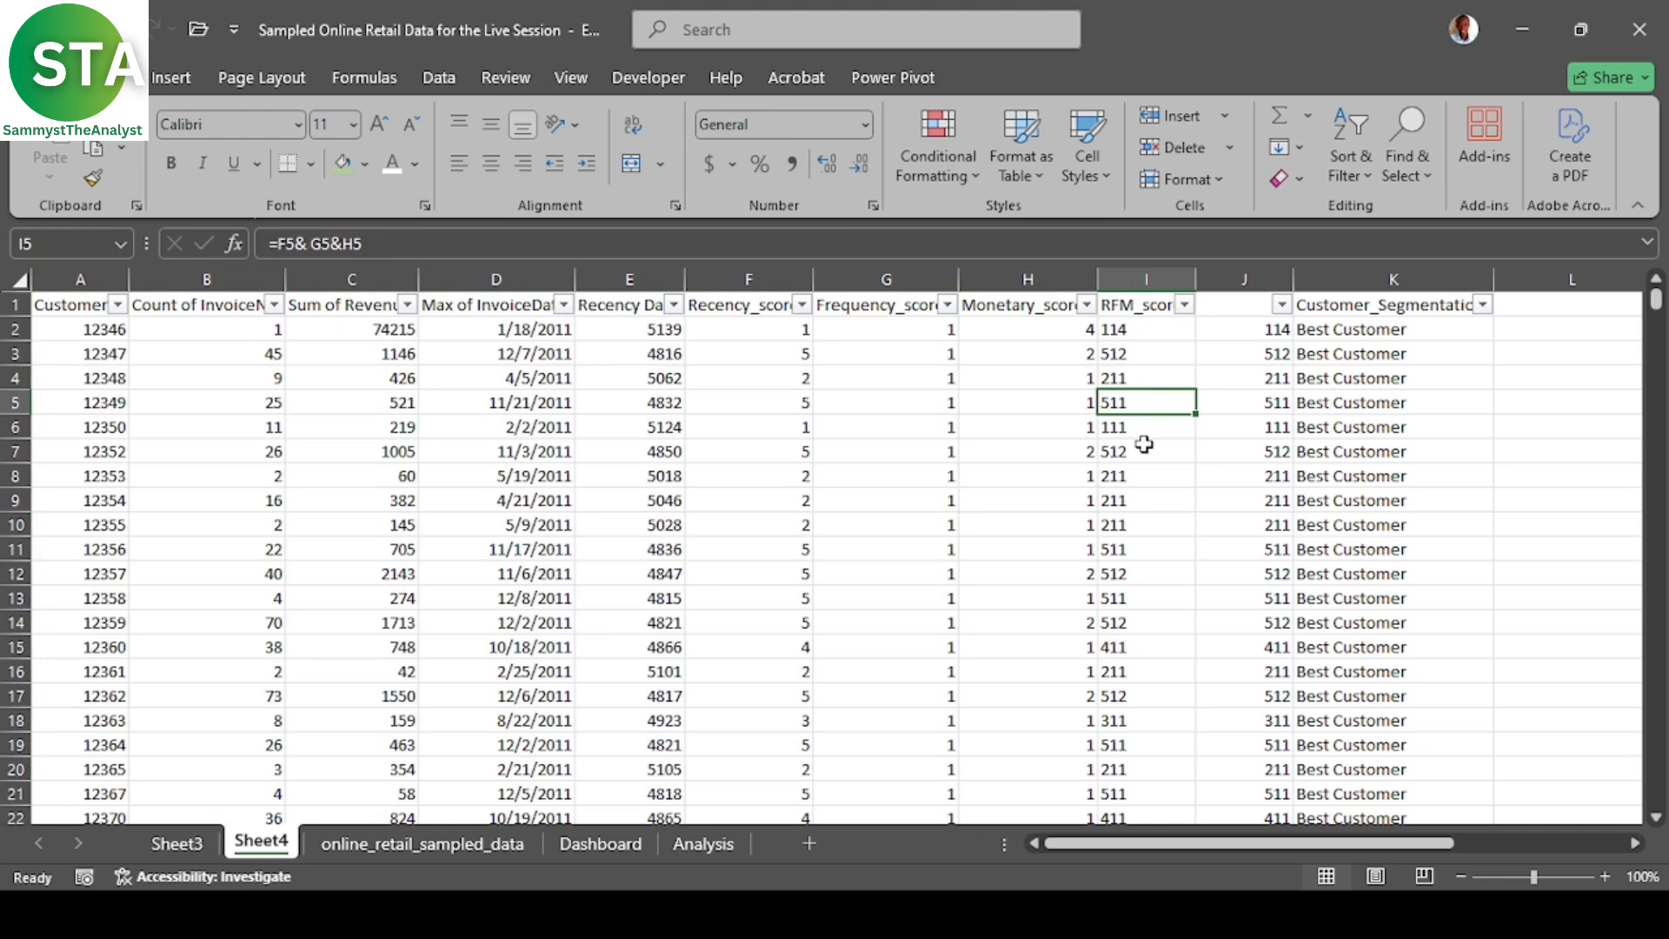
left_click(947, 280)
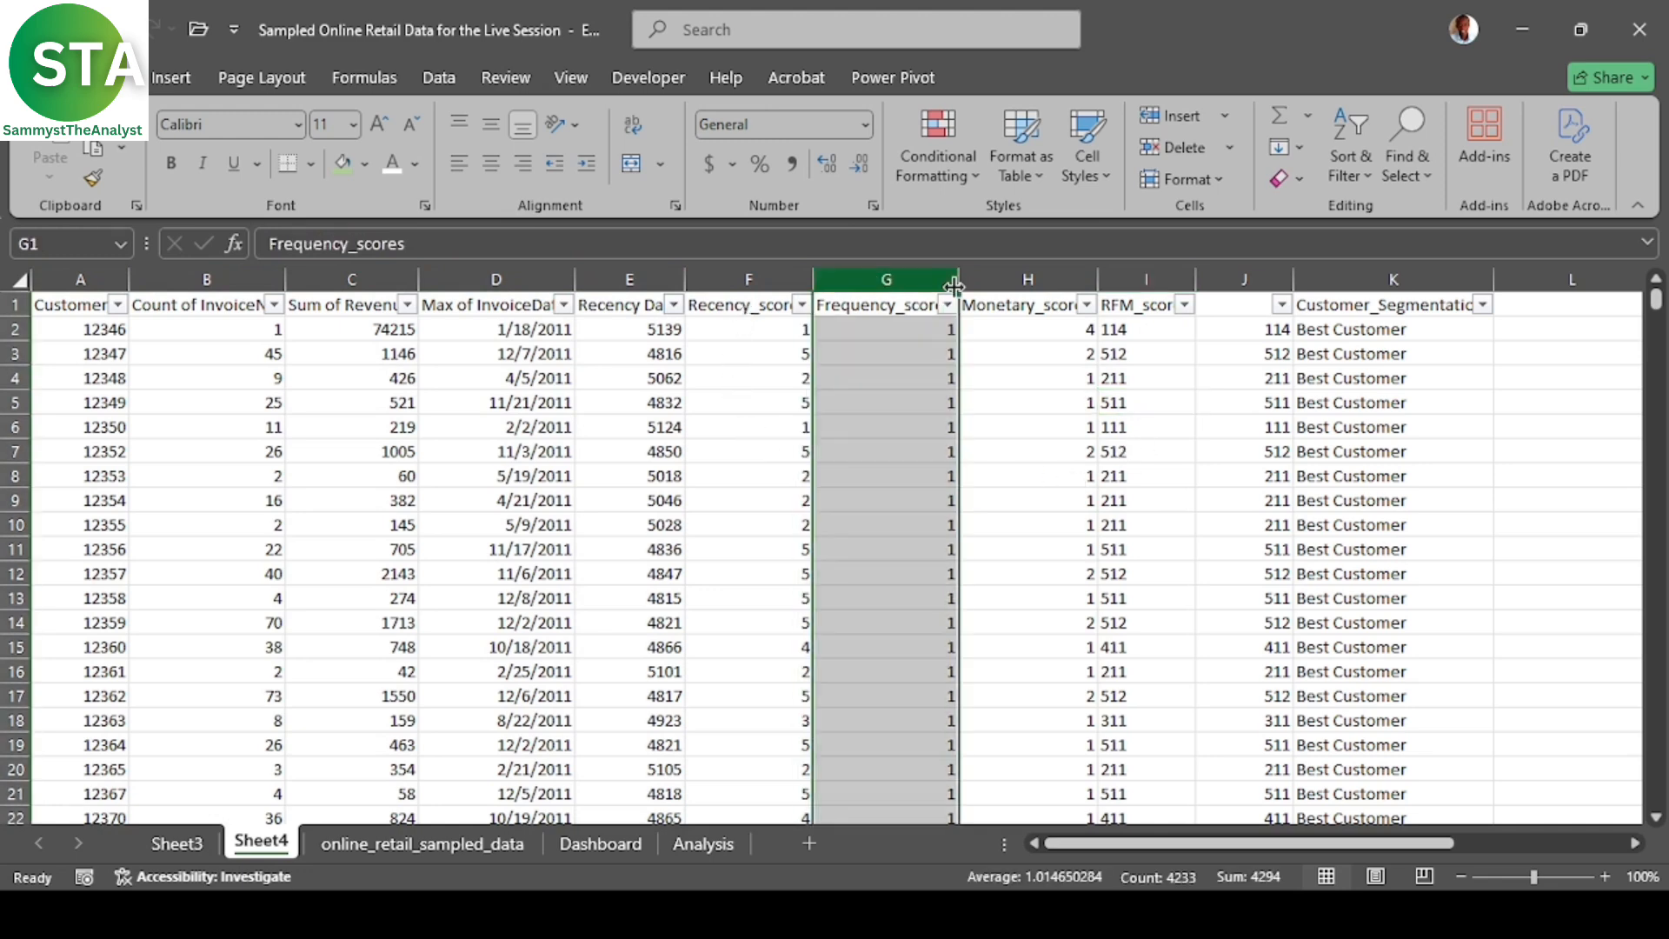
left_click(1052, 276)
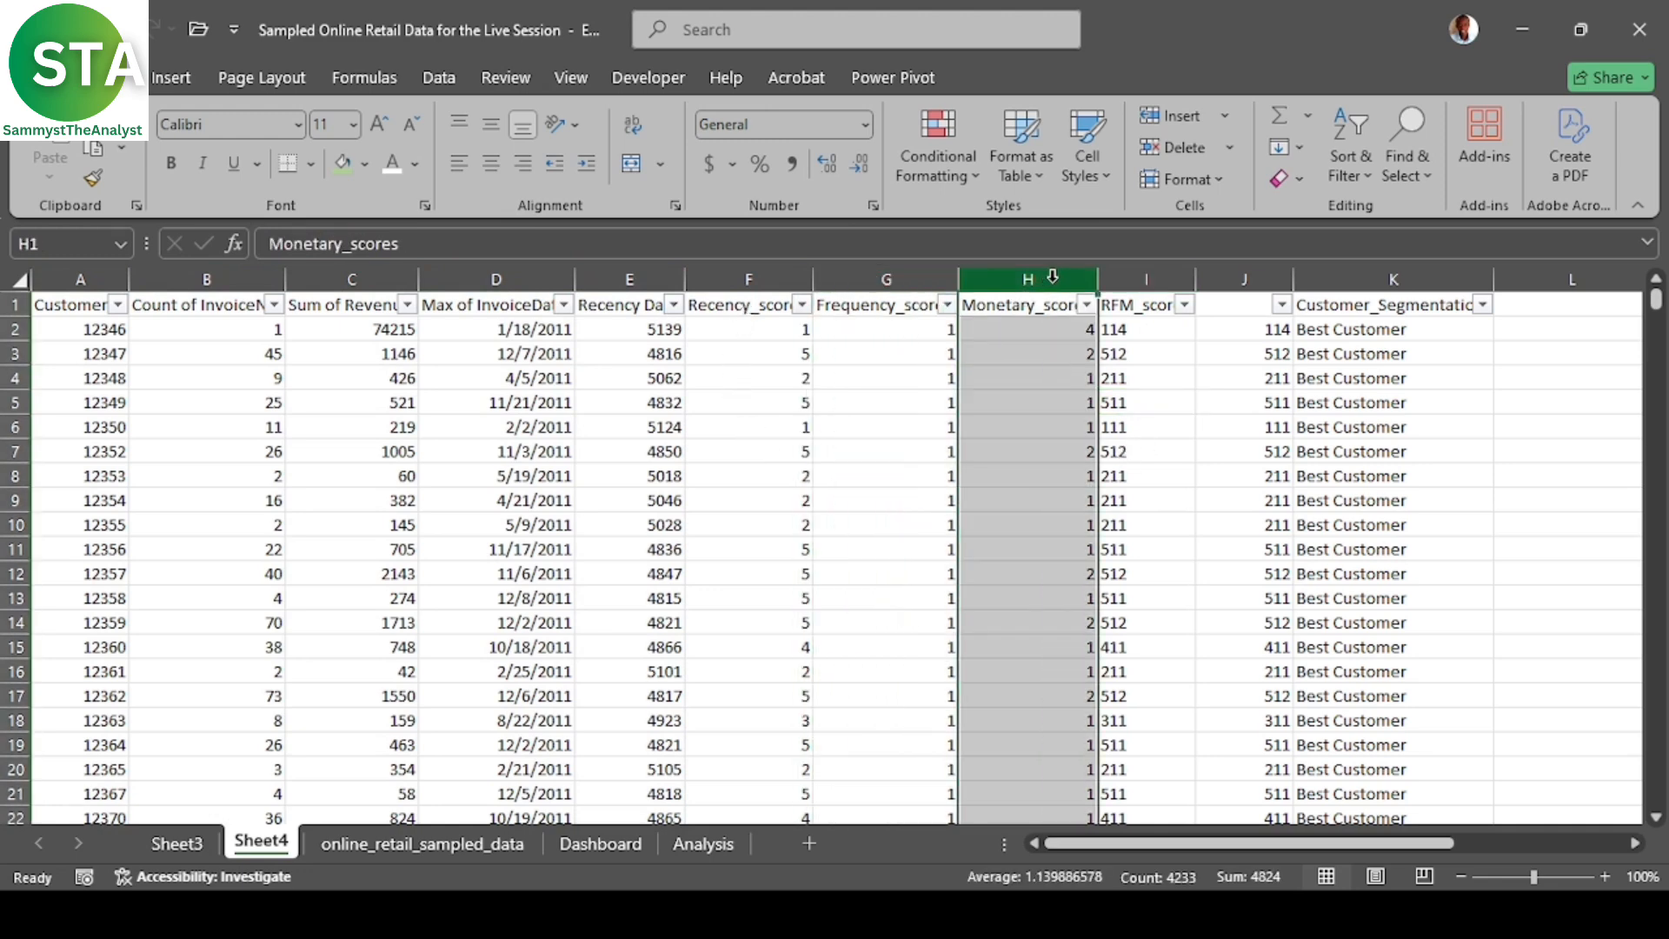
left_click(744, 282)
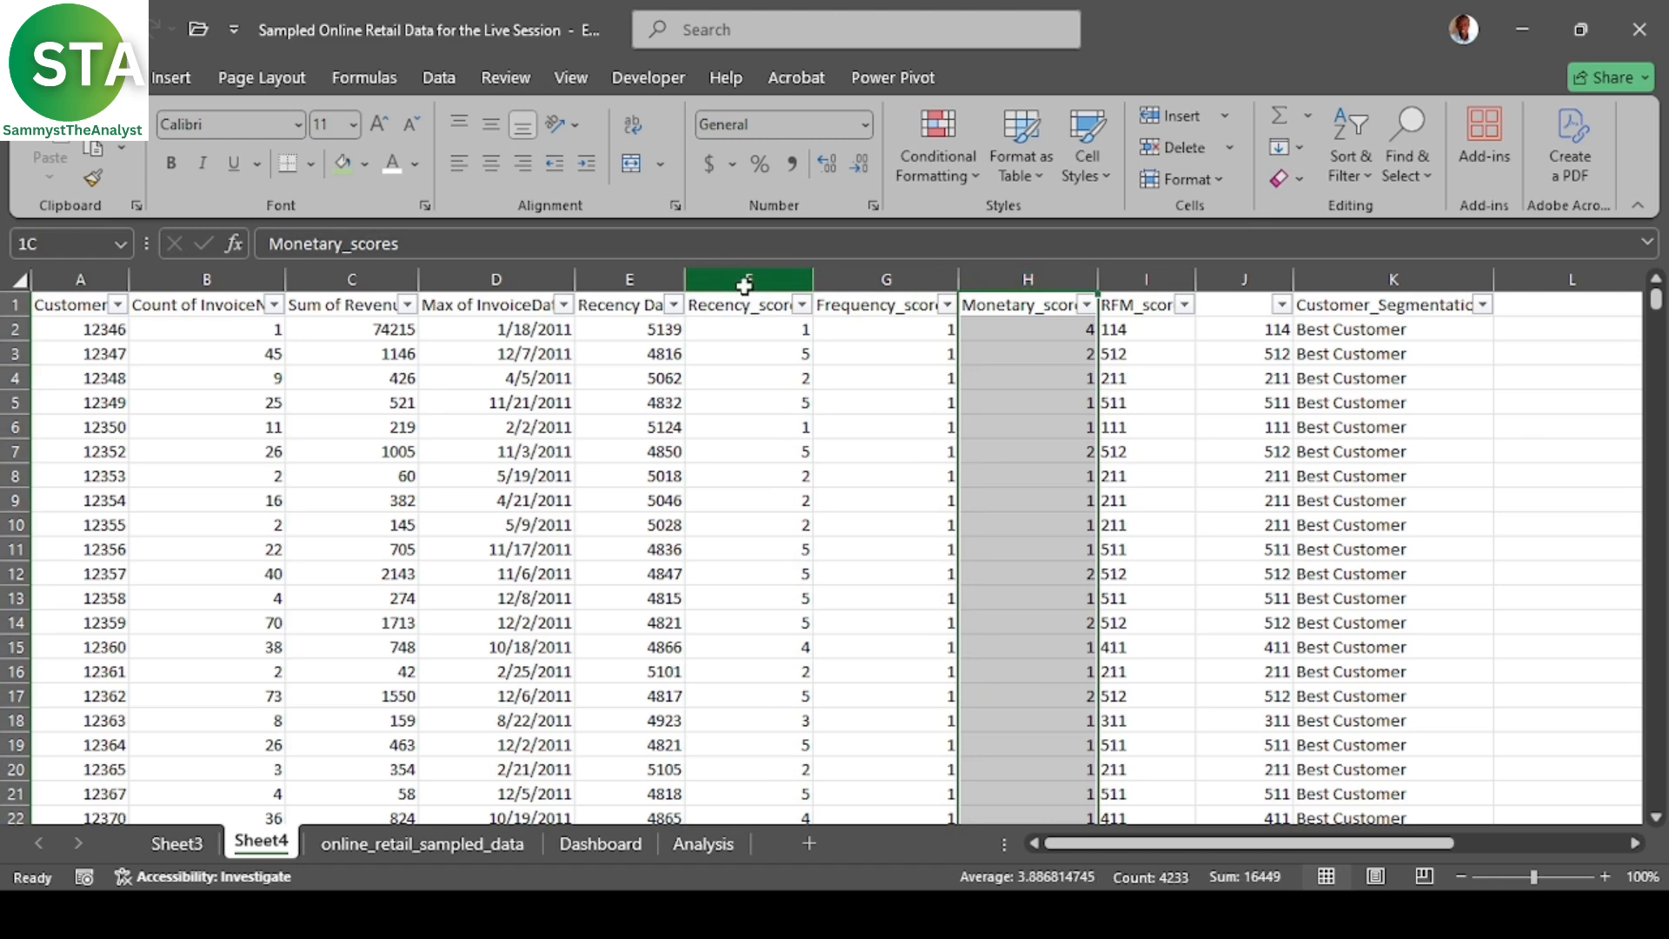
left_click_drag(744, 285, 1087, 339)
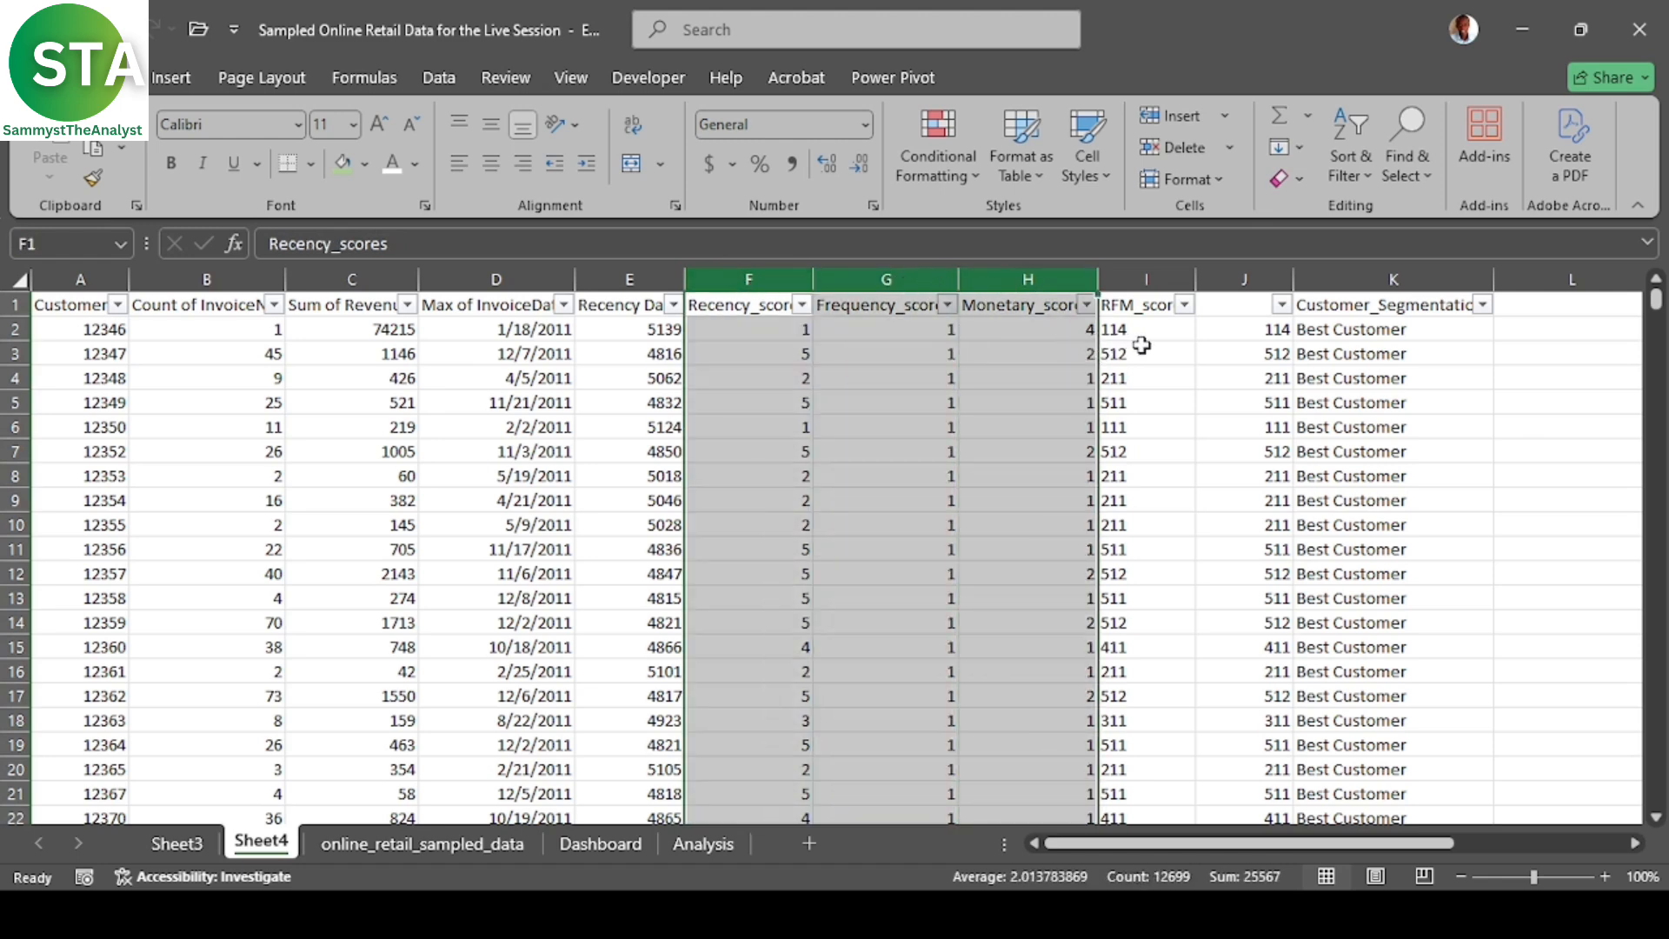
Review how the RFM_score formula on Sheet4 joins the recency, frequency and monetary scores.
left_click(1152, 306)
left_click(1157, 348)
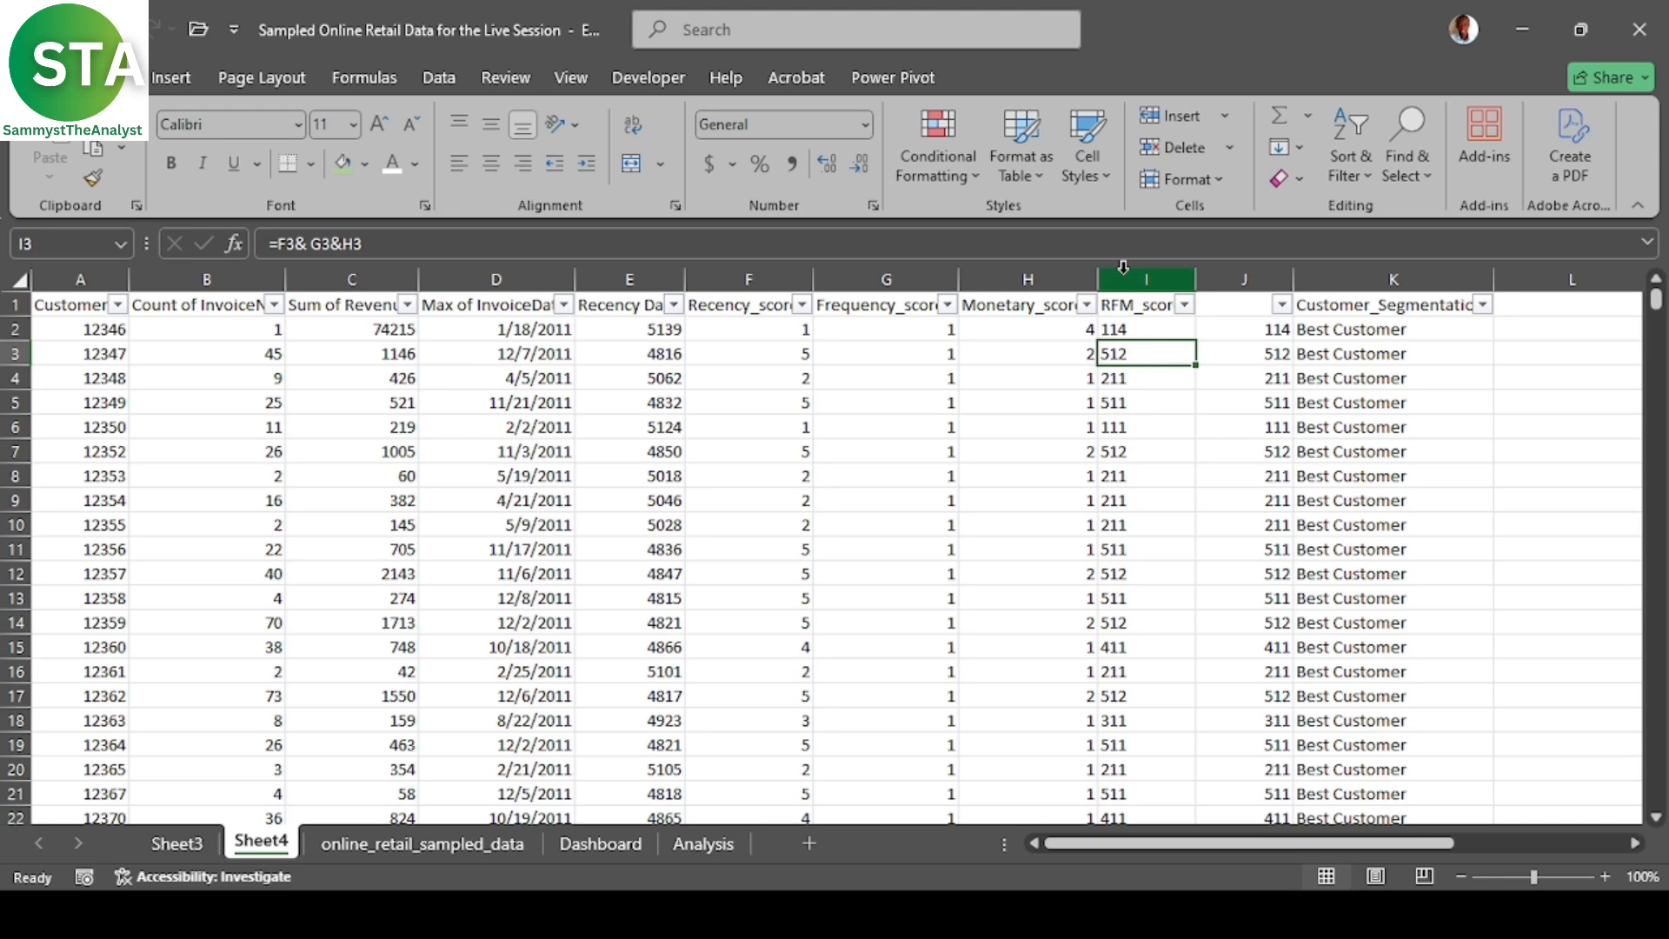
left_click(786, 328)
left_click(887, 329)
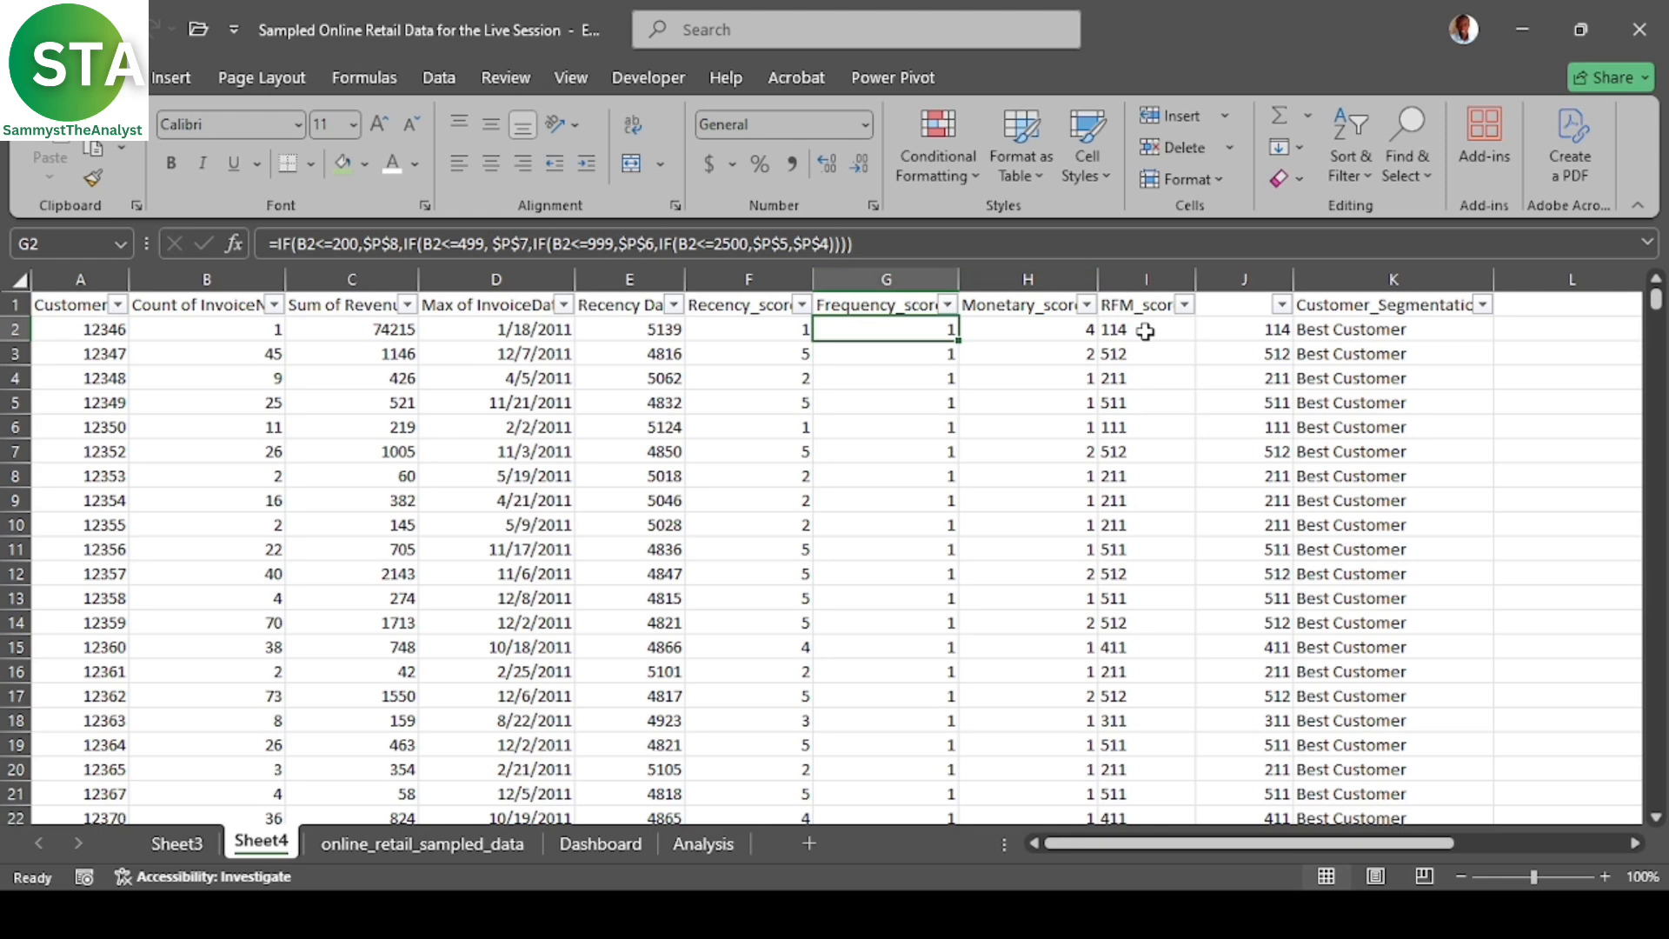
left_click(1169, 277)
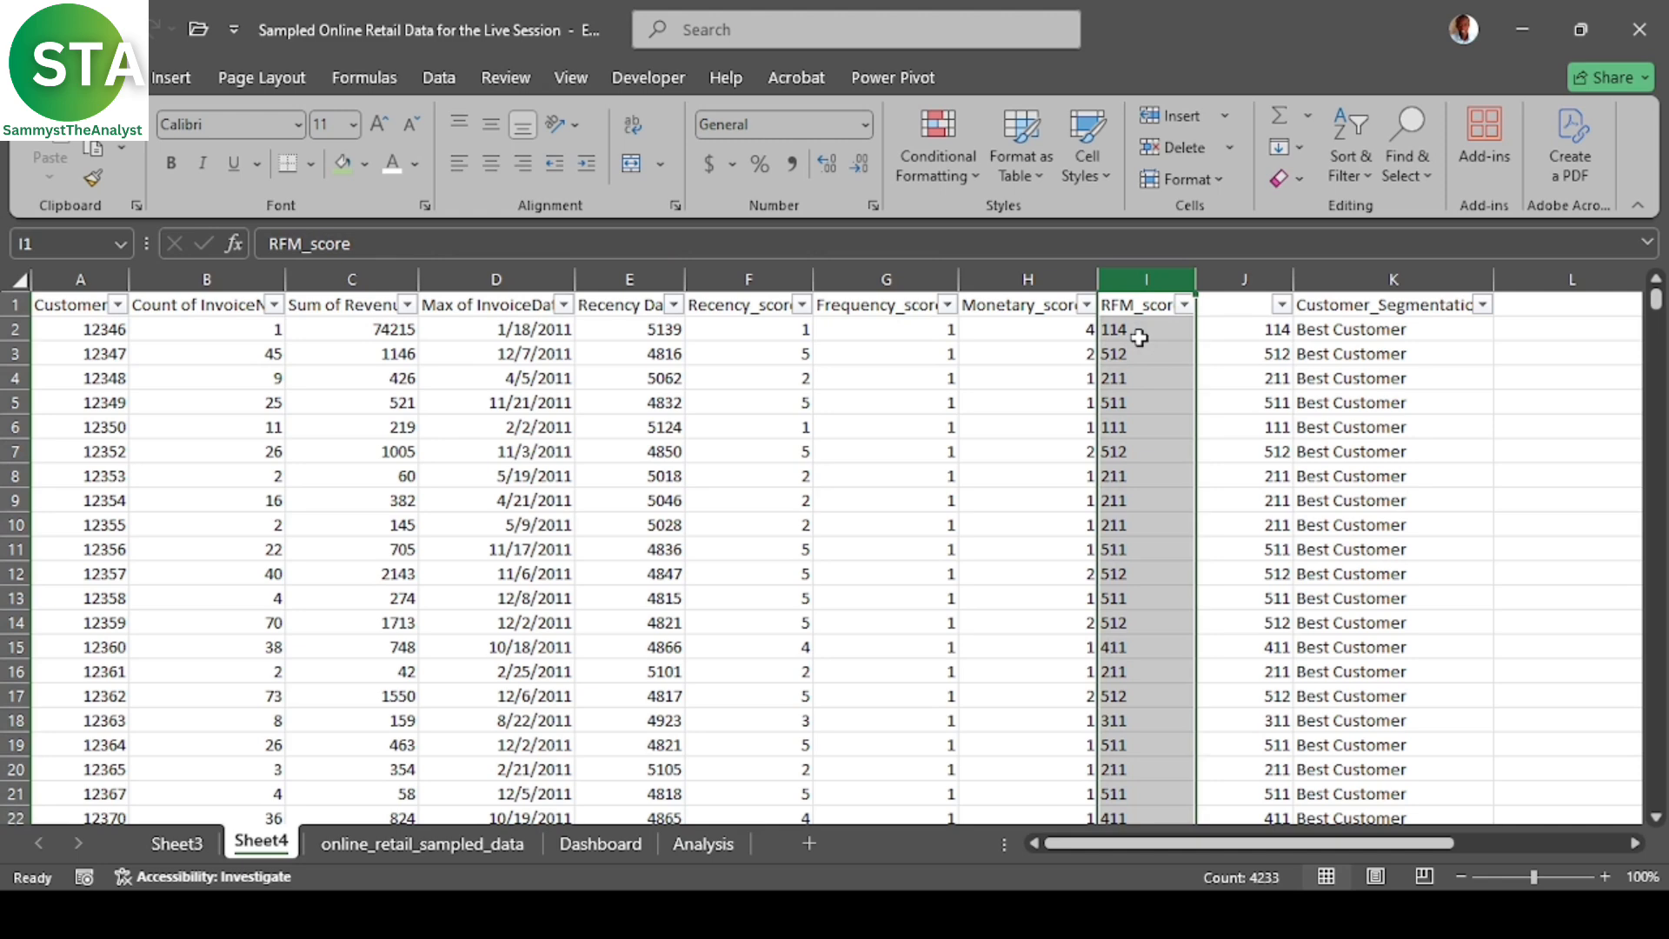
Convert the text-stored RFM scores in cells I2 and I3 of Sheet3 to numbers using the Convert to Number error option.
left_click(179, 842)
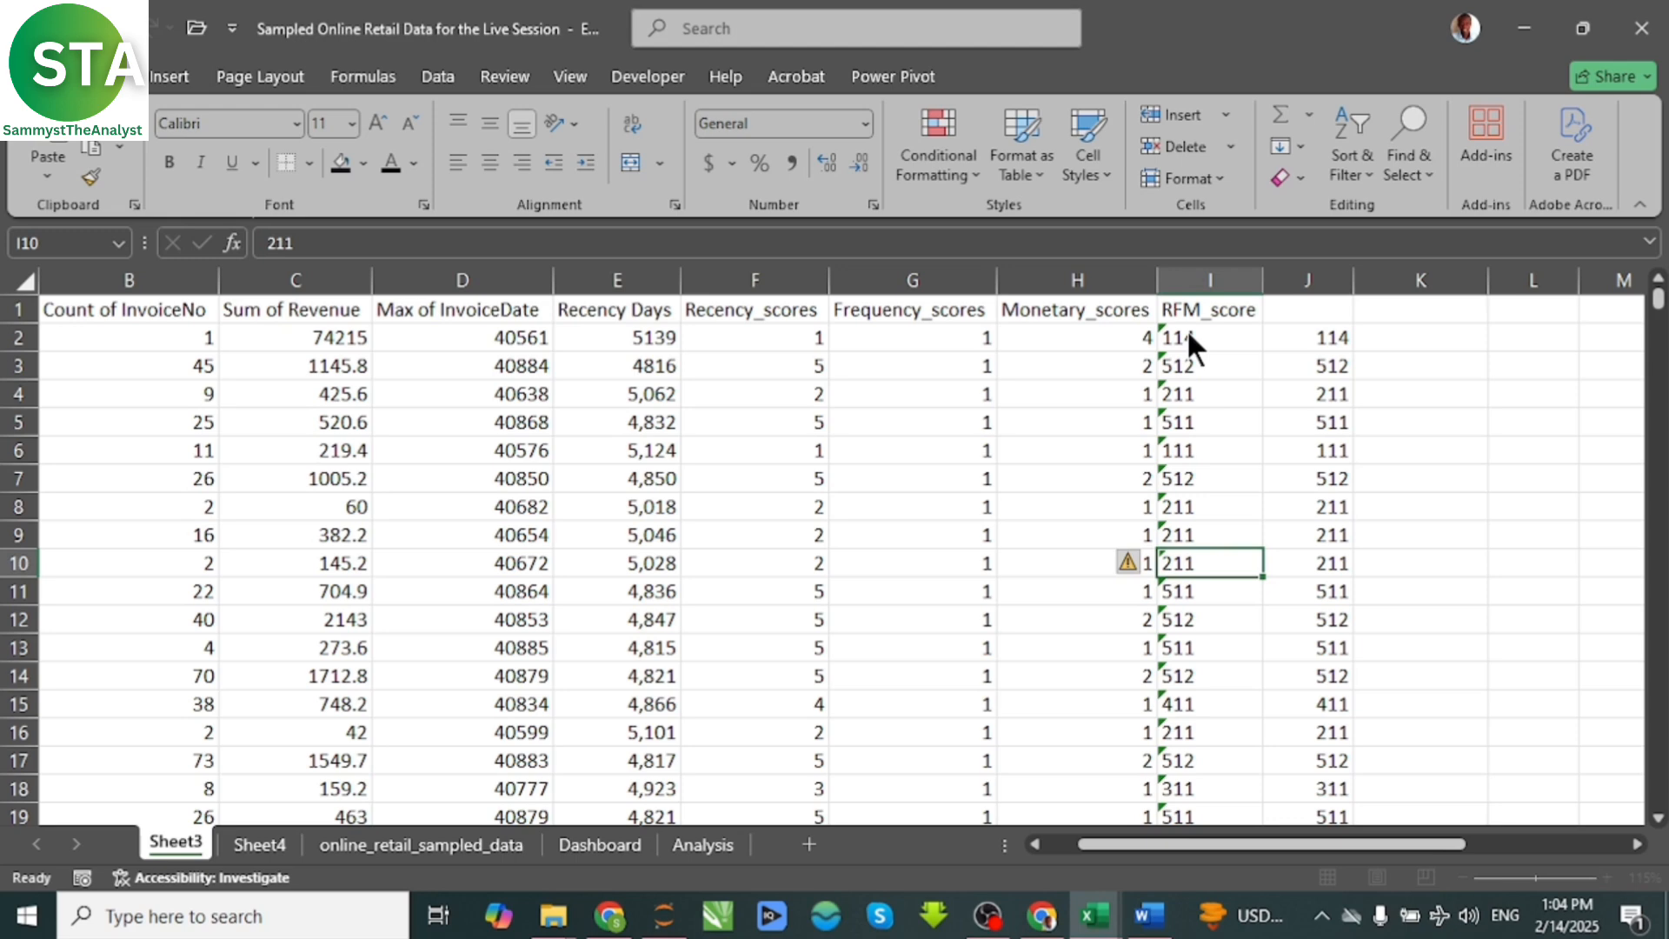
left_click(1187, 331)
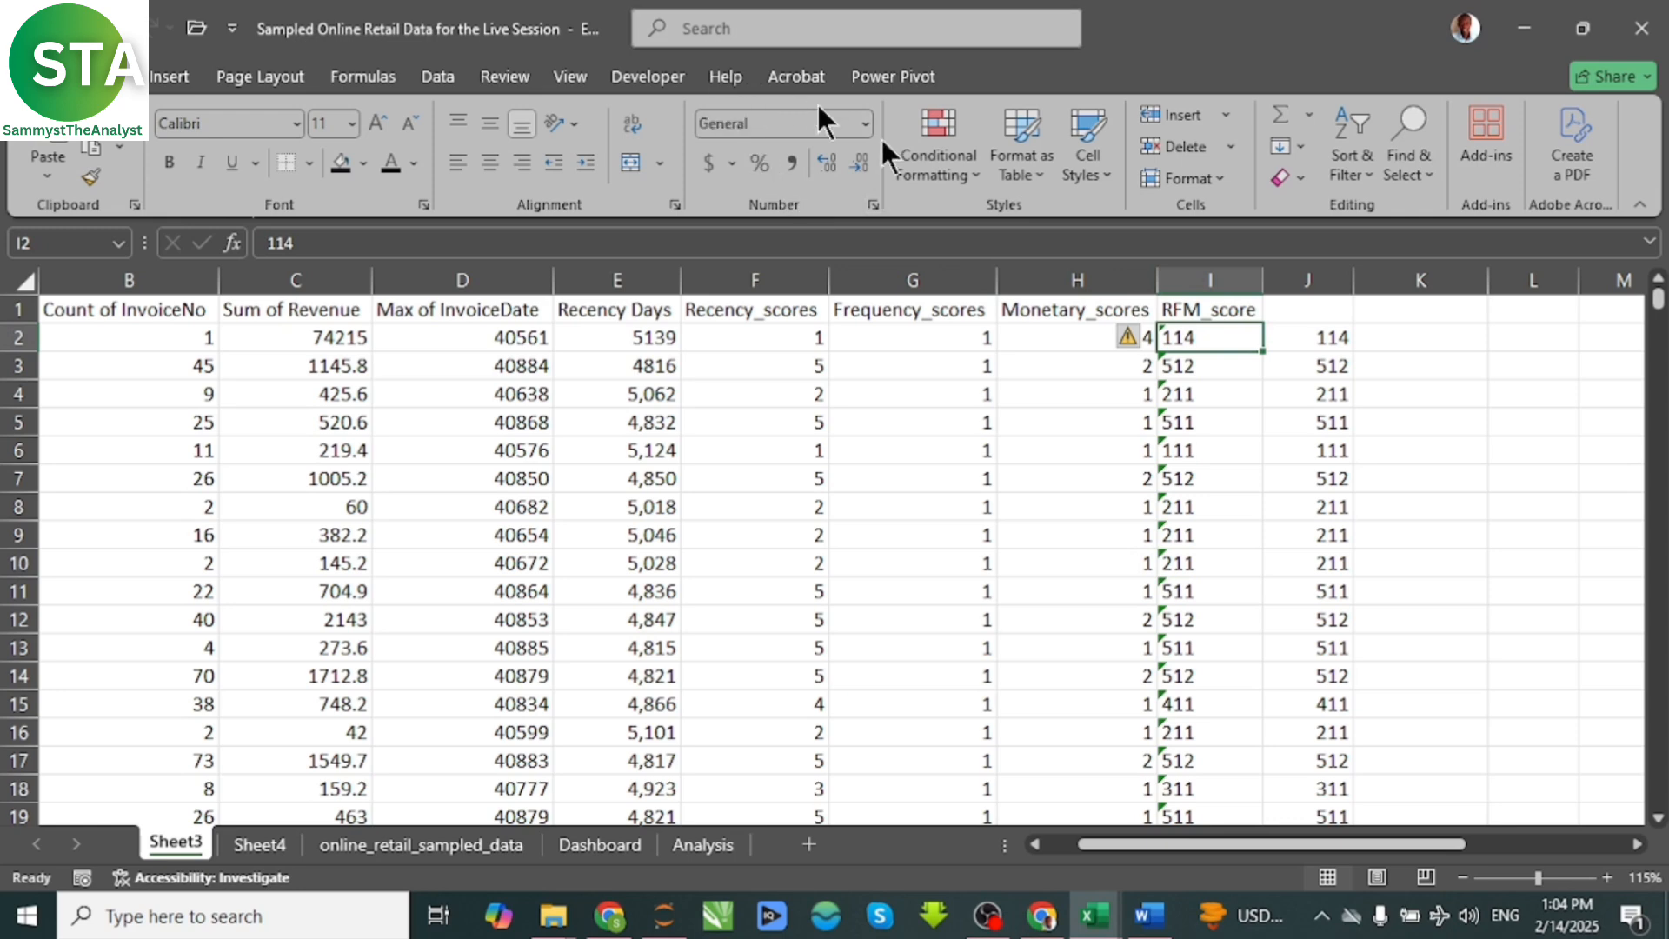
left_click(1137, 334)
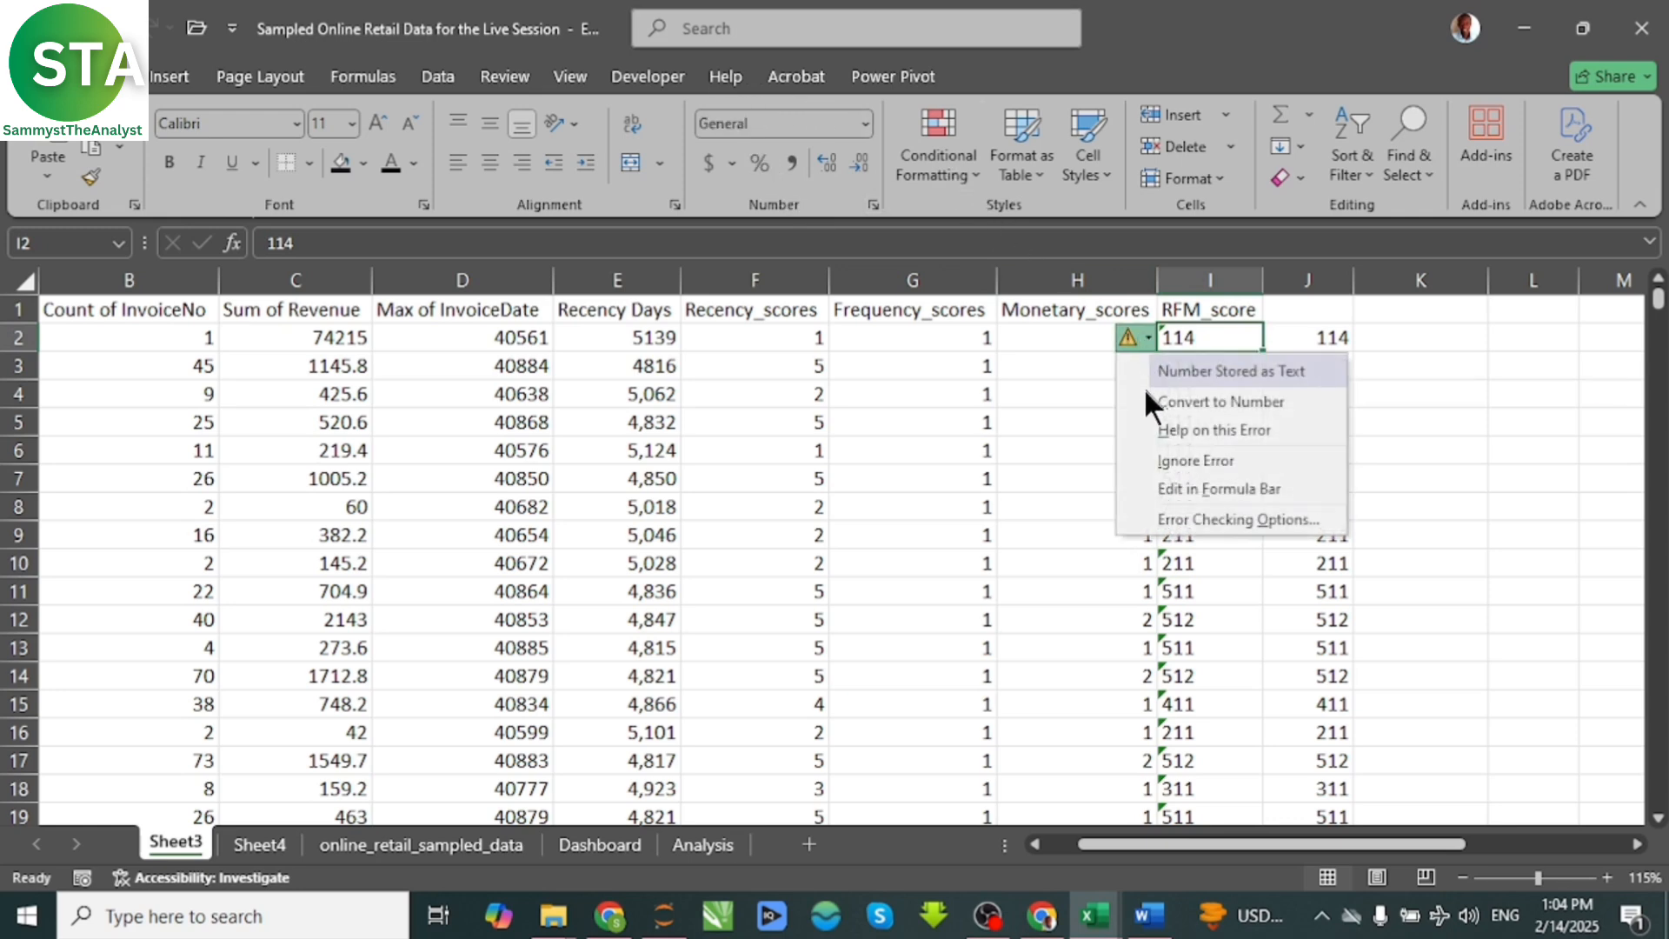
left_click(1176, 399)
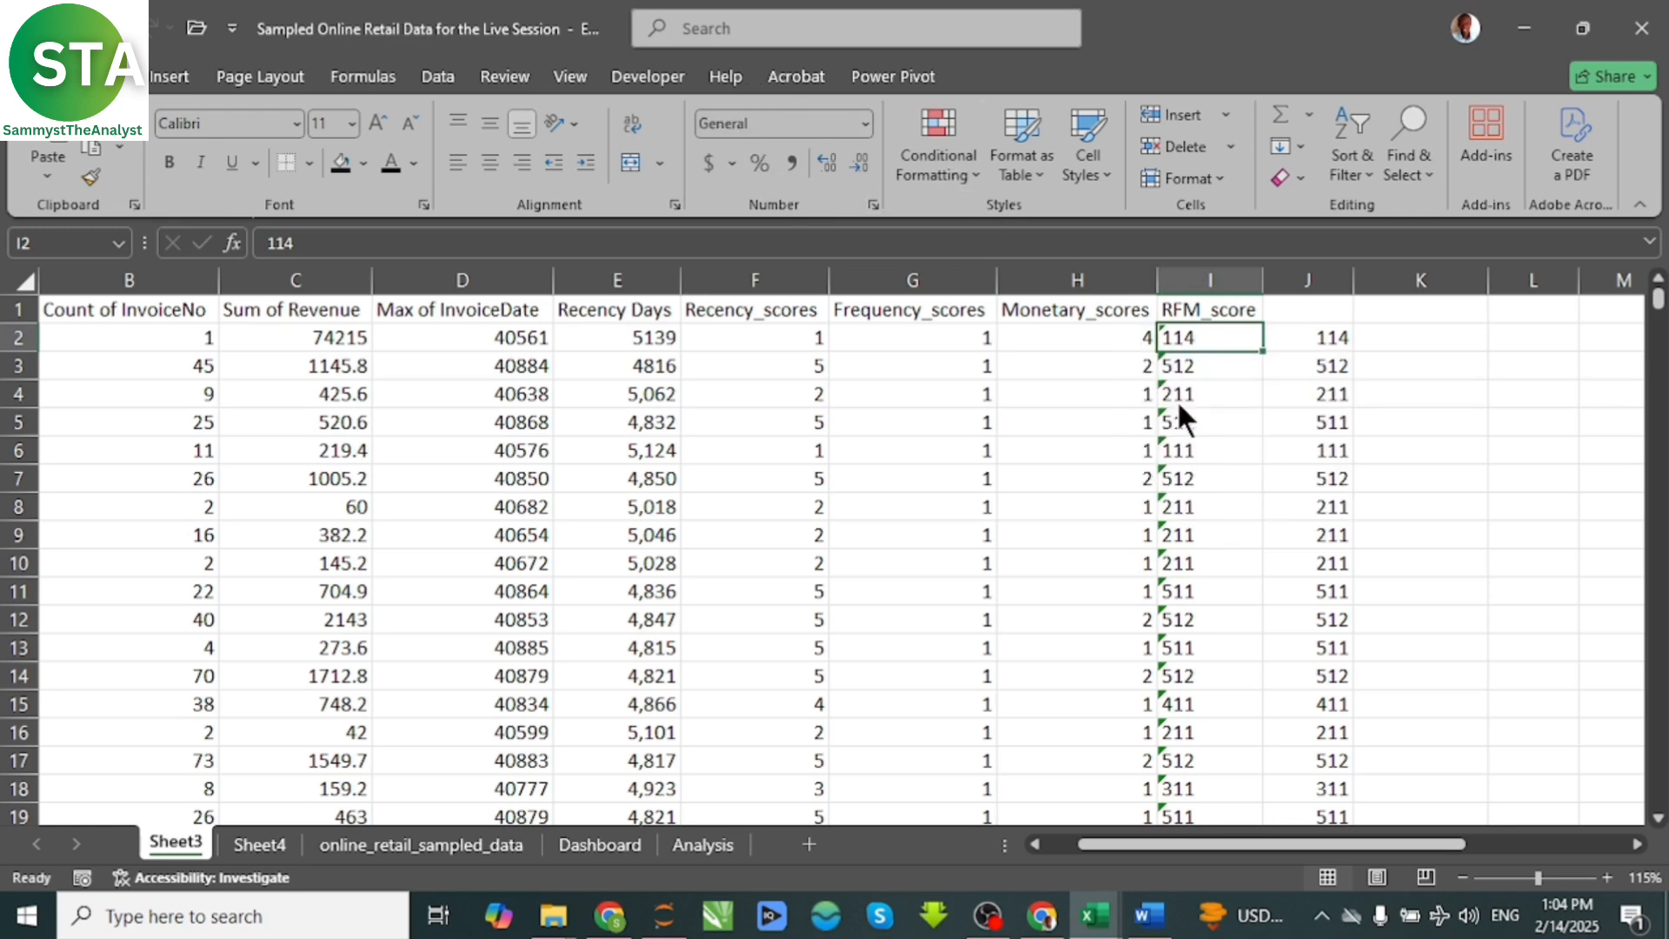
left_click(1173, 365)
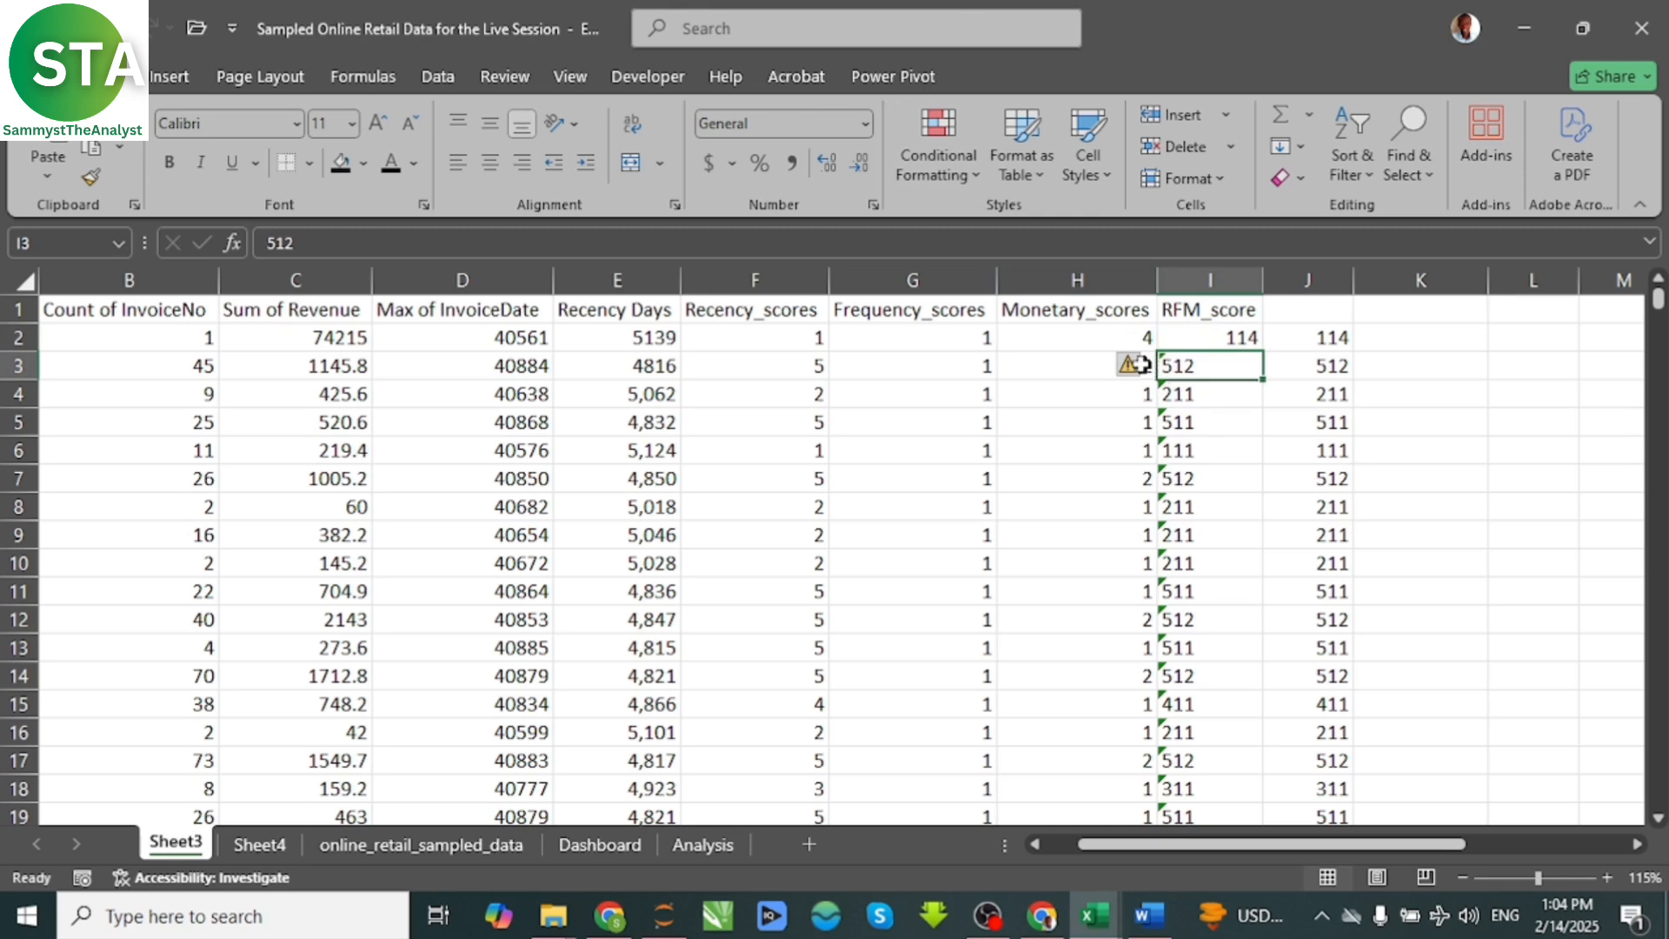
left_click(1136, 363)
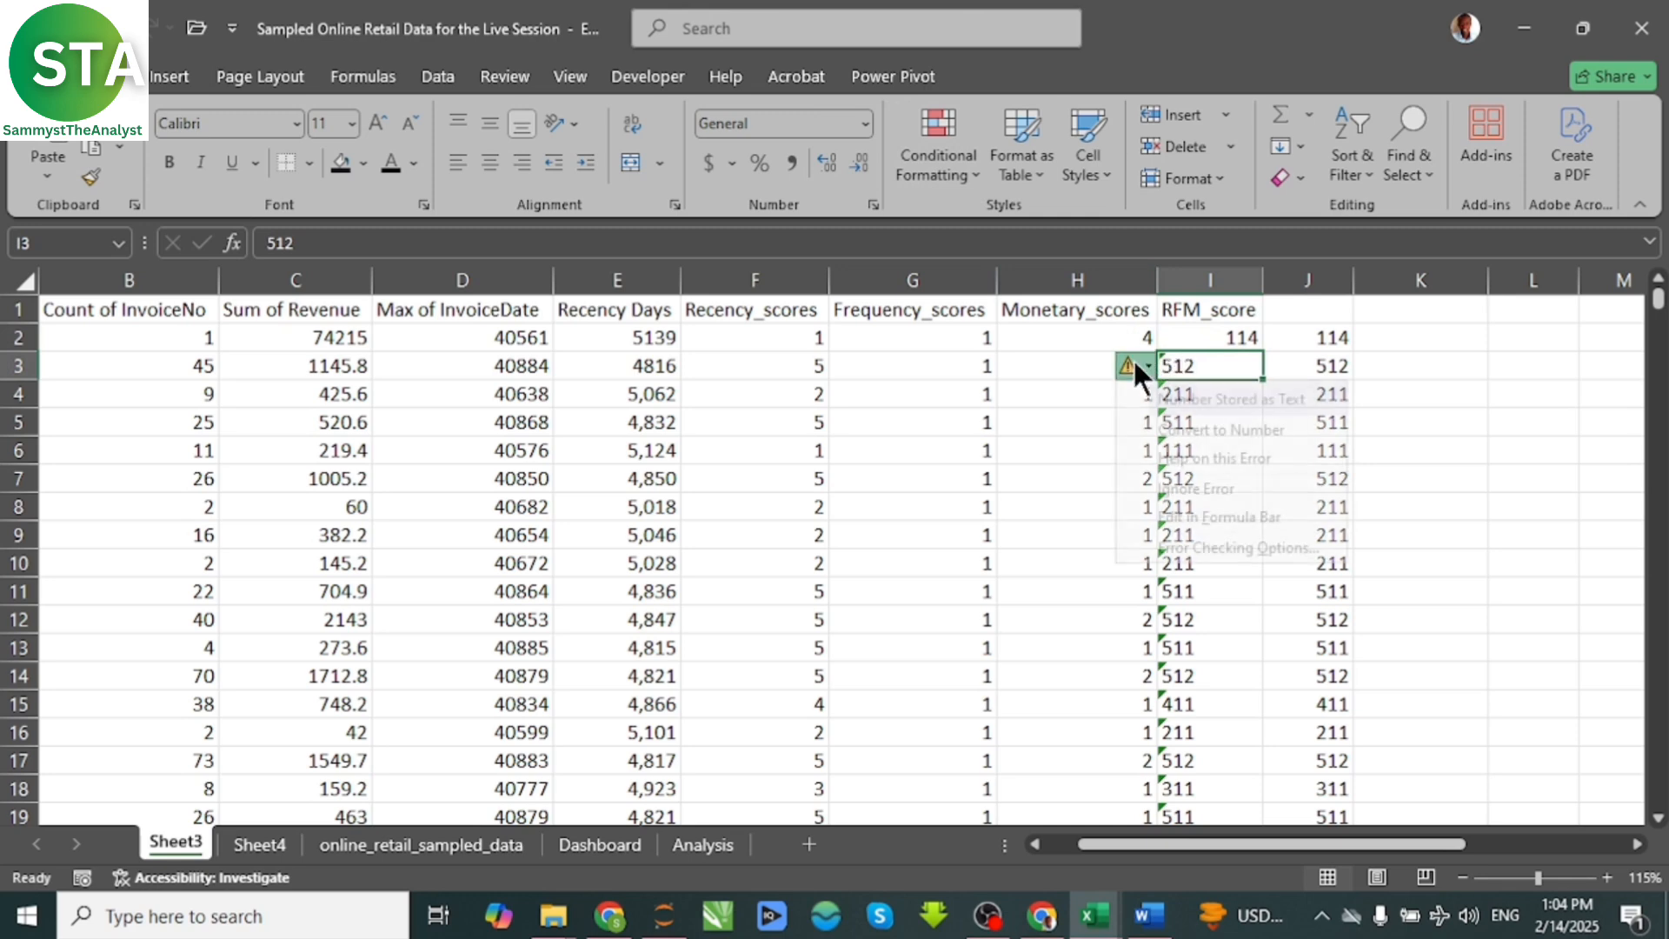
left_click(1177, 420)
Convert the text-stored RFM scores in cells I4 and I5 to numbers with the same error-checking option.
left_click(1171, 394)
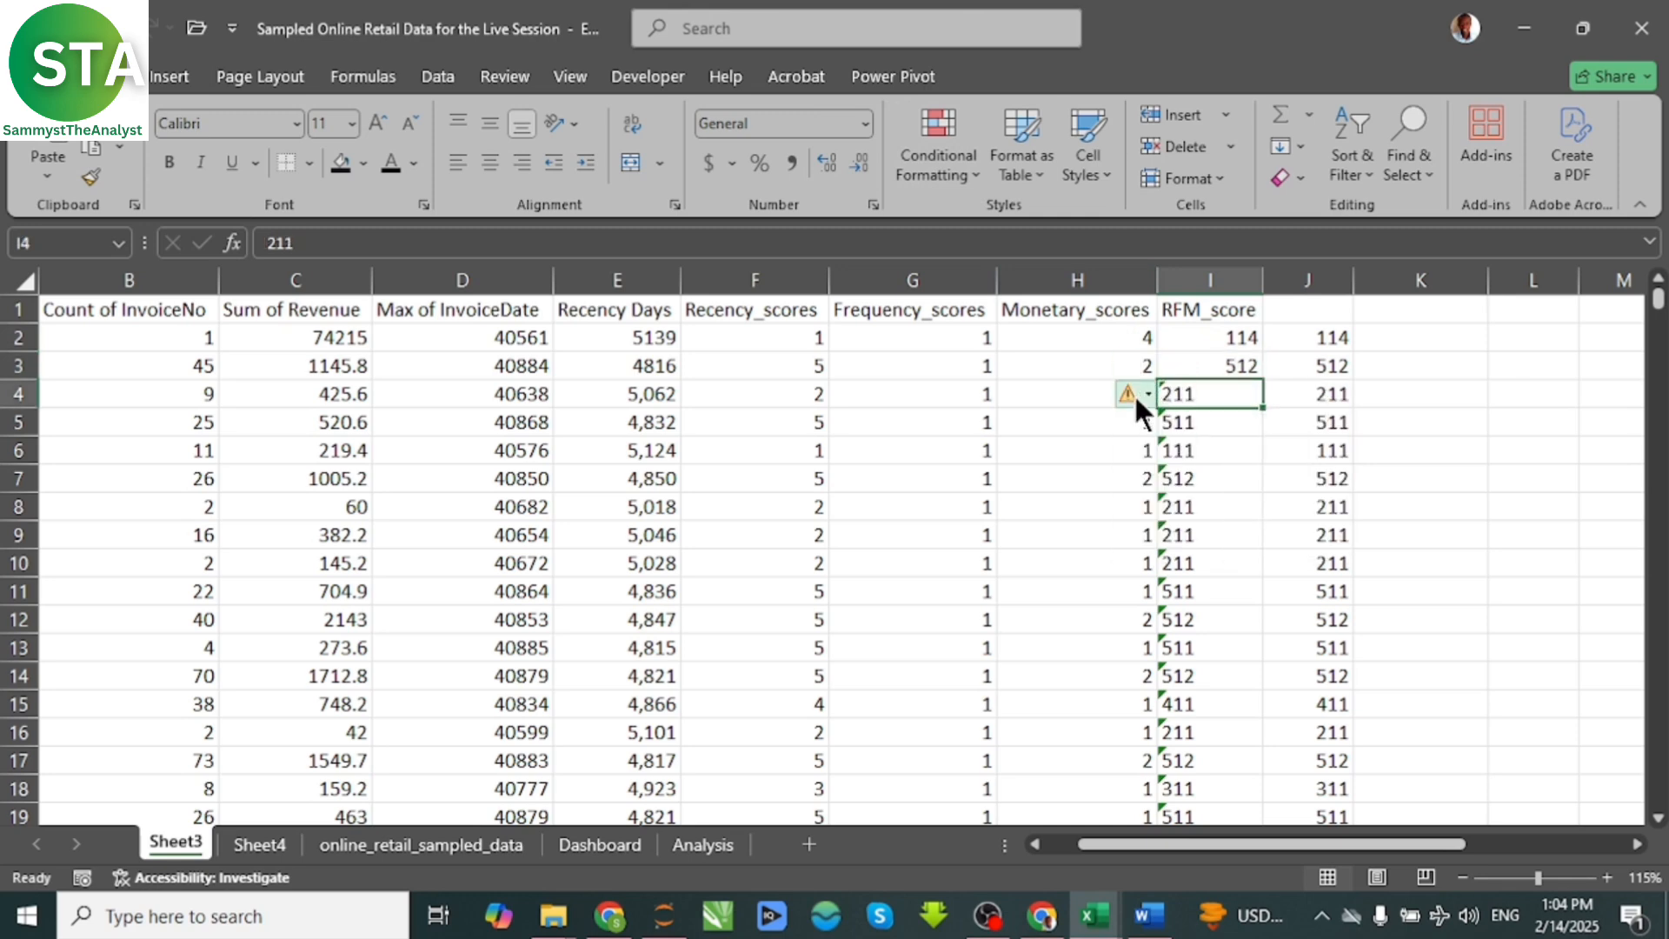
left_click(1134, 396)
left_click(1177, 454)
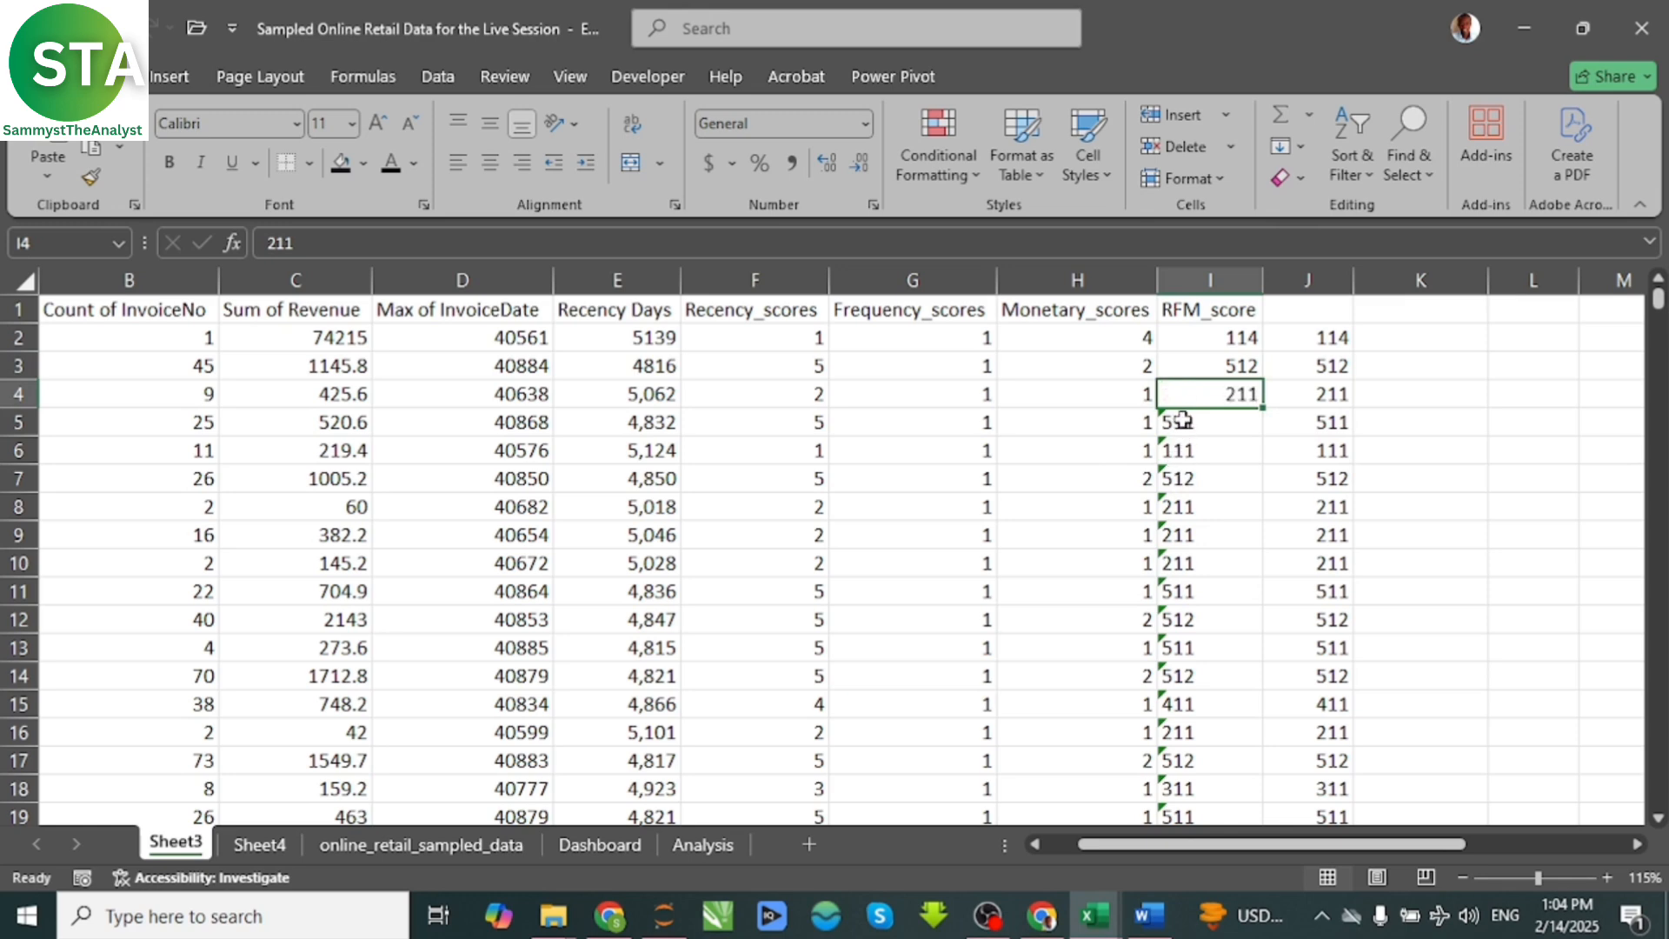
left_click(1175, 422)
left_click(1137, 424)
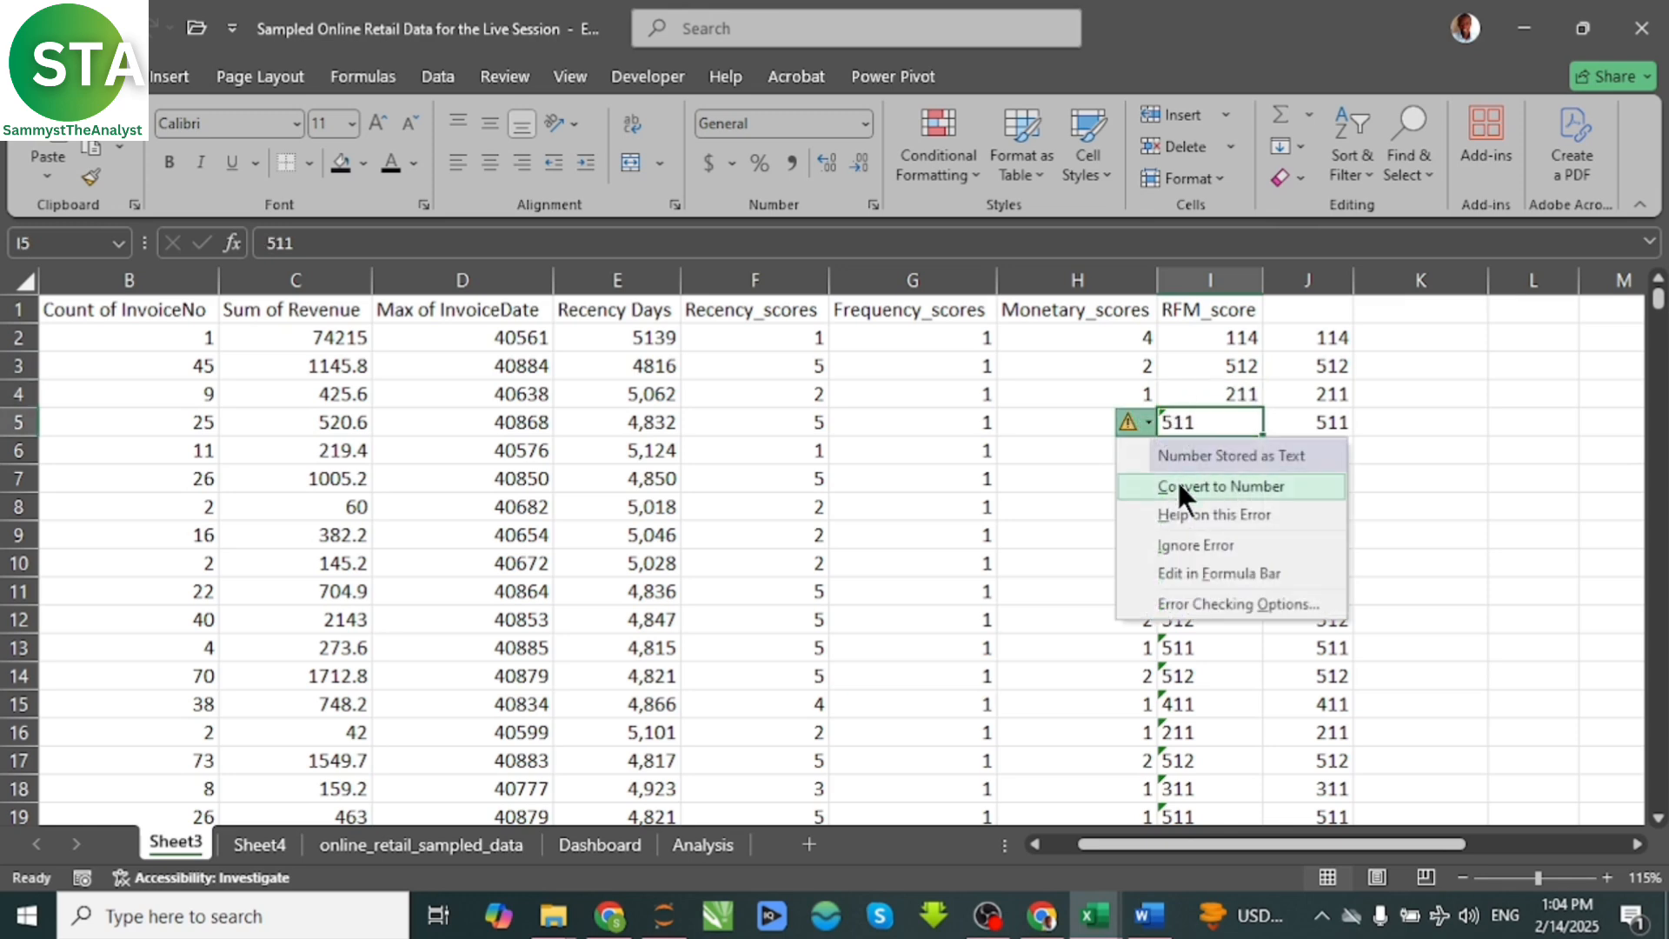
left_click(1188, 484)
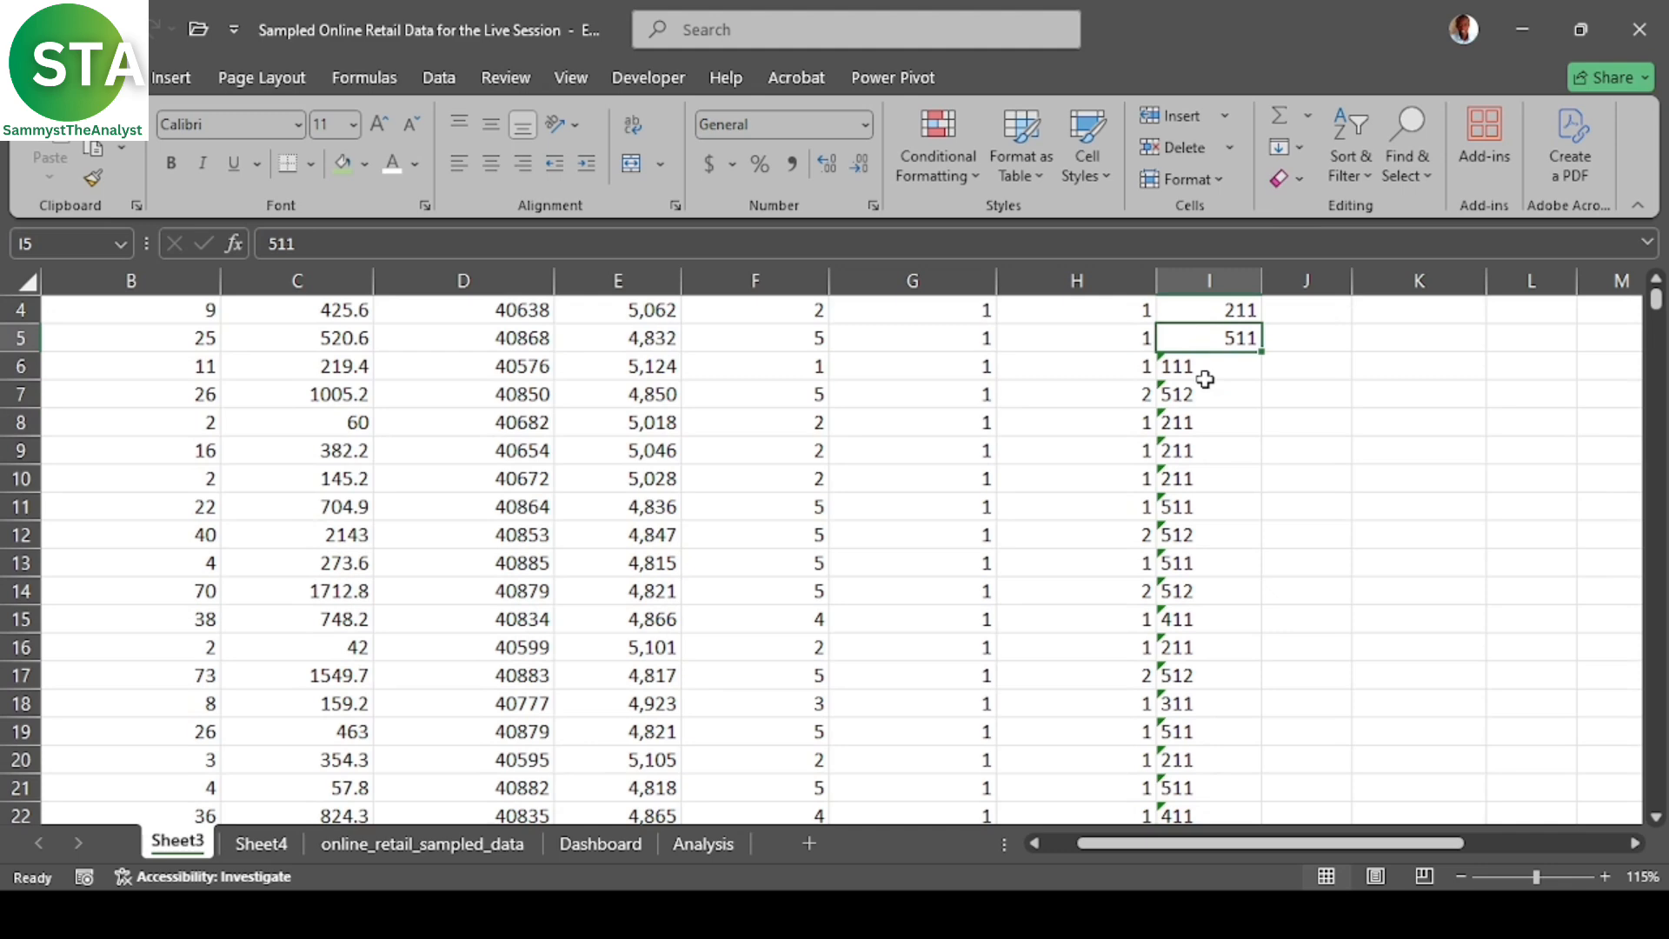
Check the remaining RFM_score rows down to the end of the data for values still stored as text.
scroll(1204, 379, "up", 1)
left_click(1185, 334)
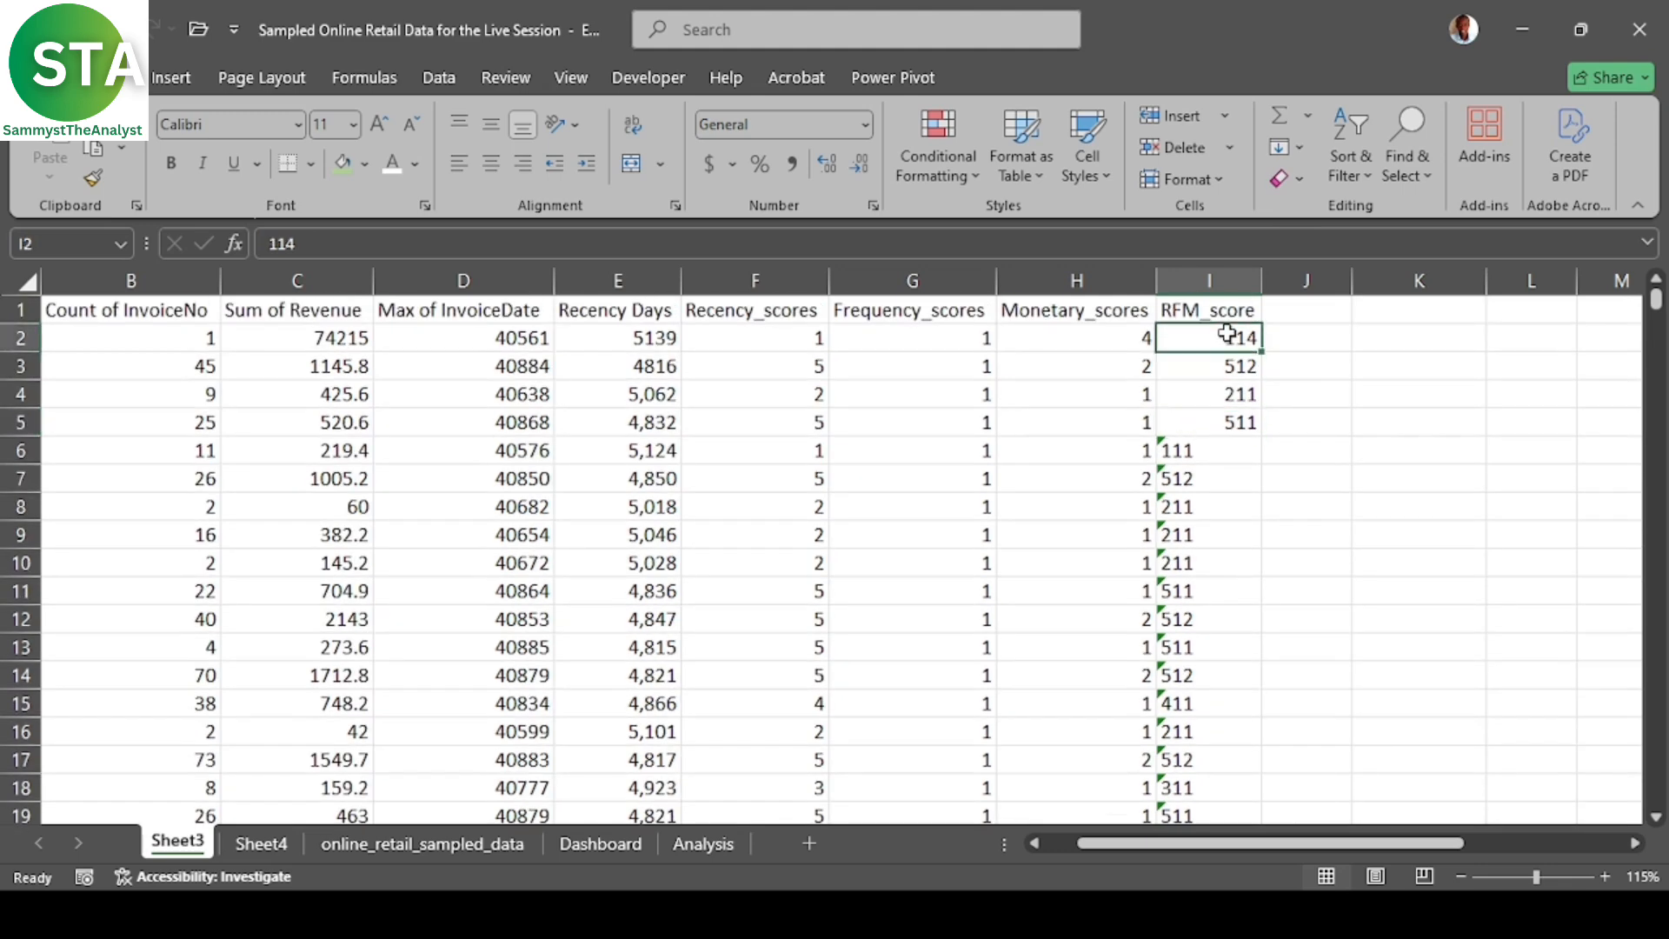
scroll(1197, 576, "down", 7)
scroll(1199, 572, "down", 7)
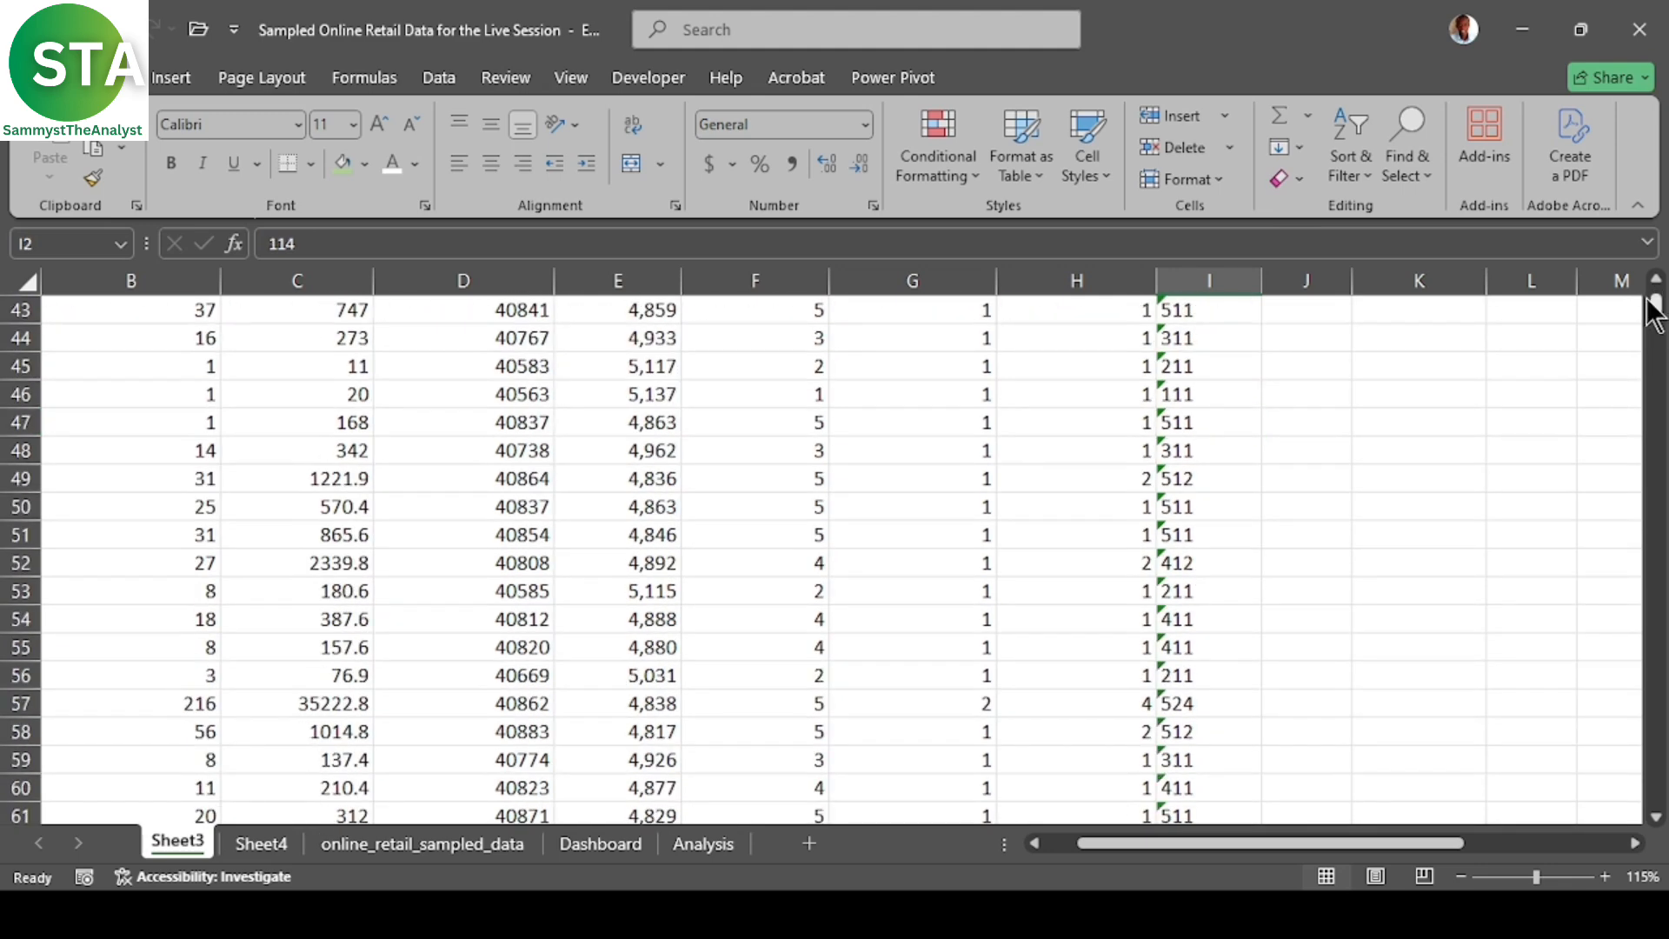
left_click_drag(1653, 301, 1650, 793)
scroll(1211, 673, "down", 9)
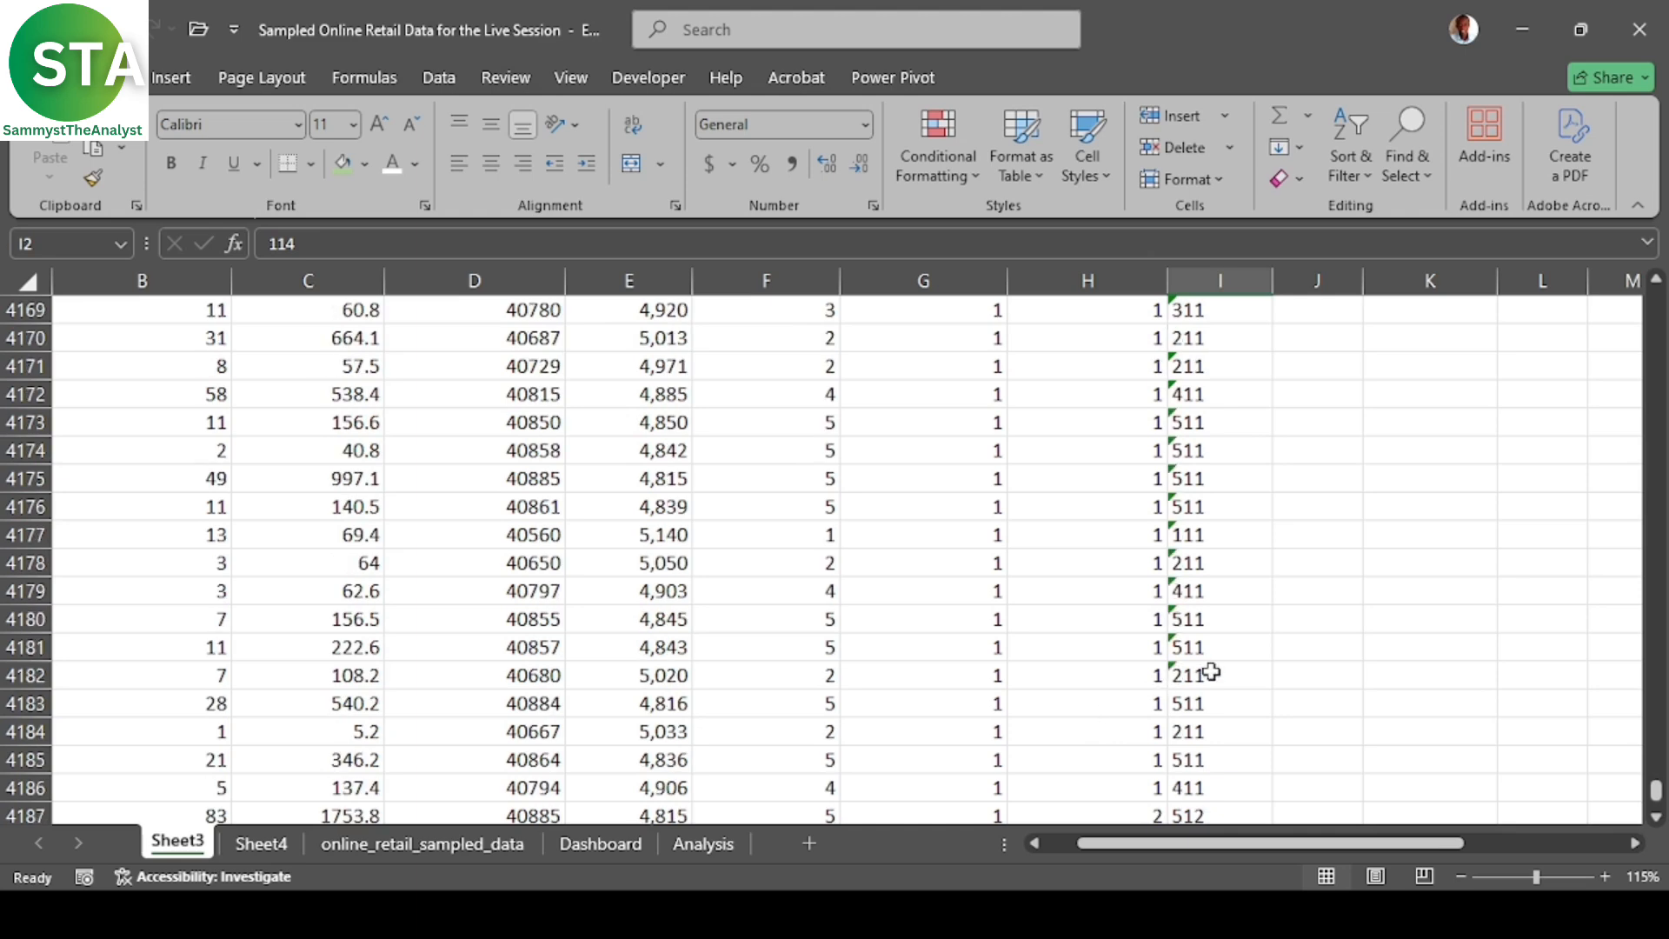
scroll(1221, 674, "down", 17)
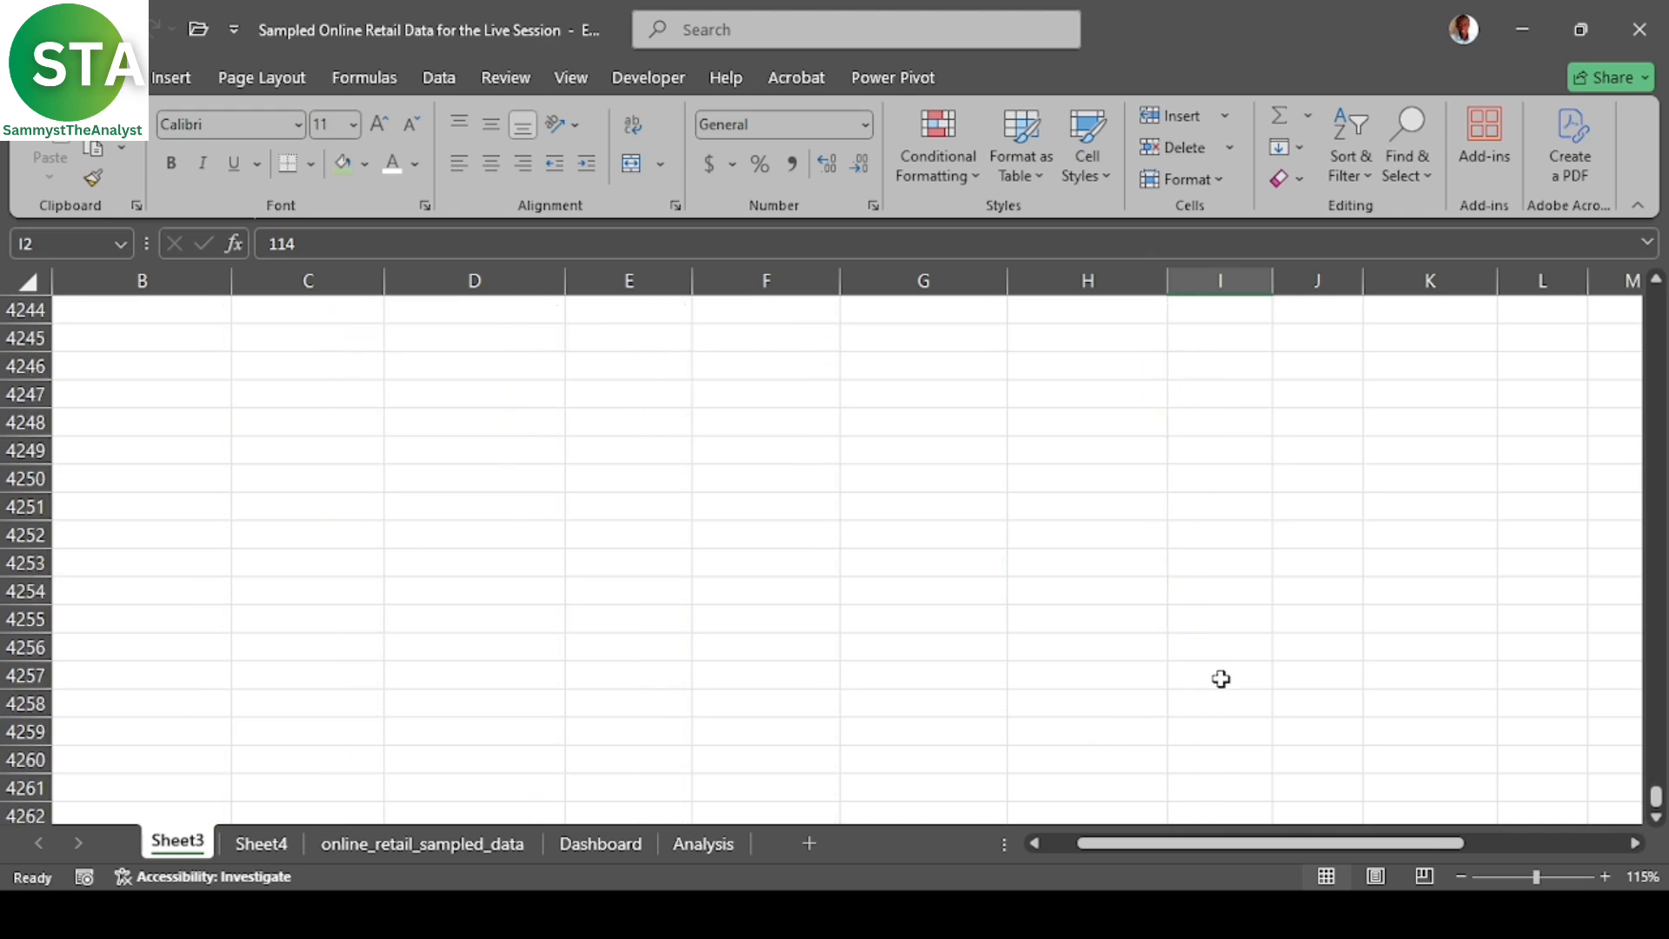
scroll(1219, 680, "up", 4)
scroll(1220, 680, "up", 4)
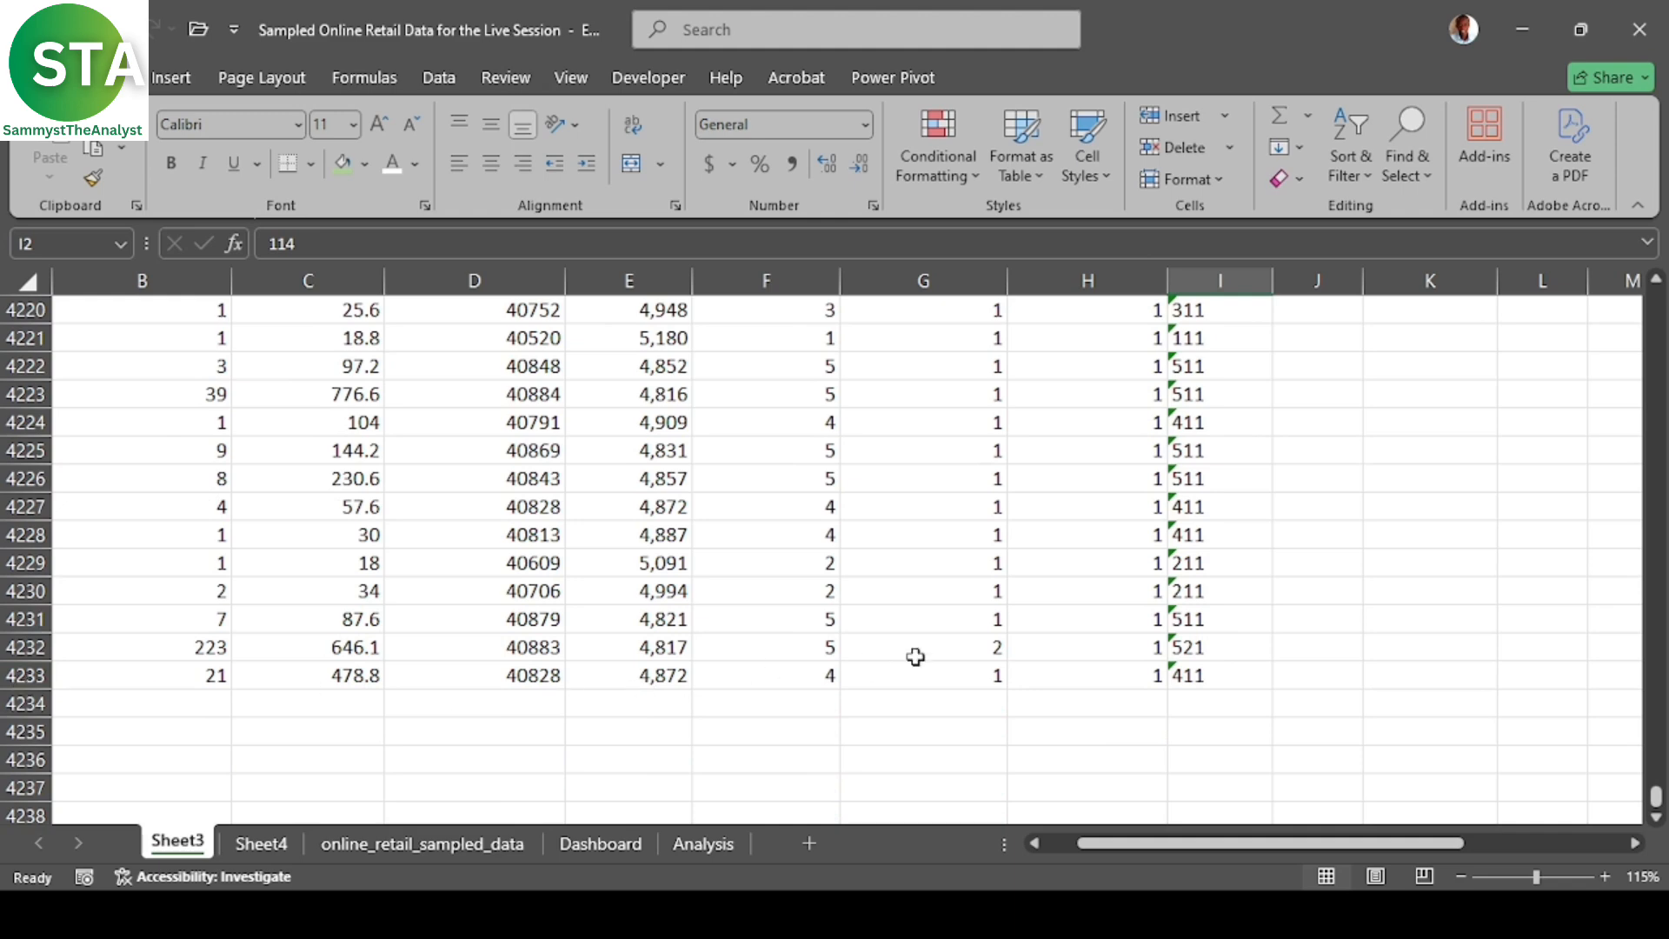
left_click_drag(1656, 795, 1662, 306)
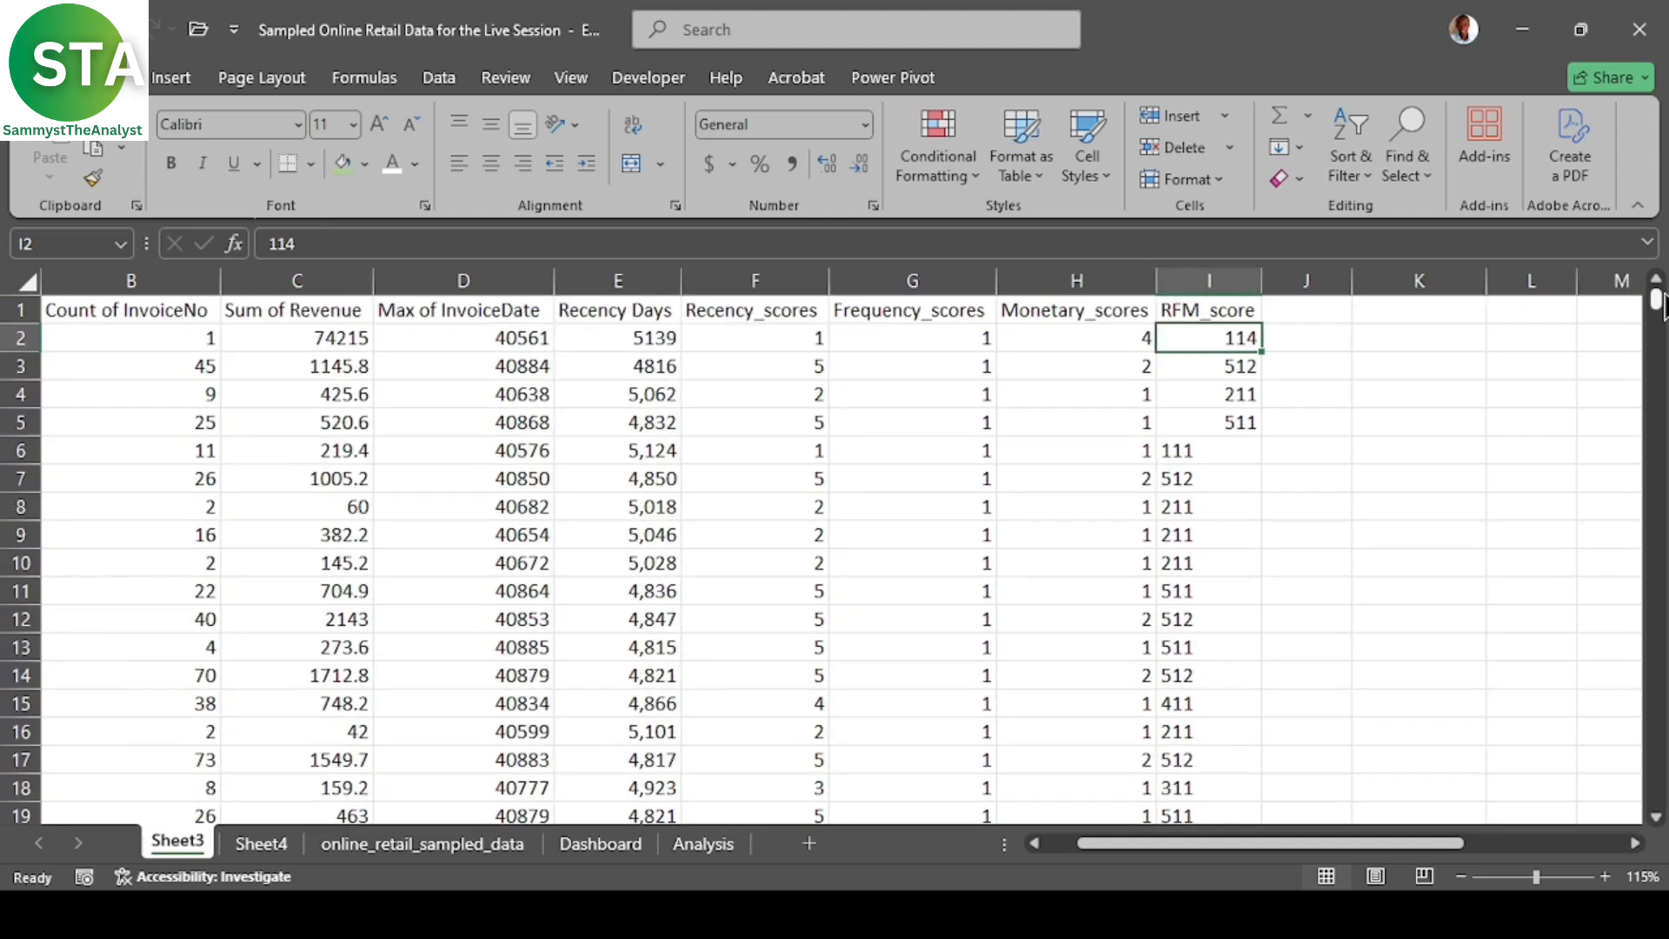
Undo the individual number conversions in cells I2 to I5 of the RFM_score column.
key("ctrl+z")
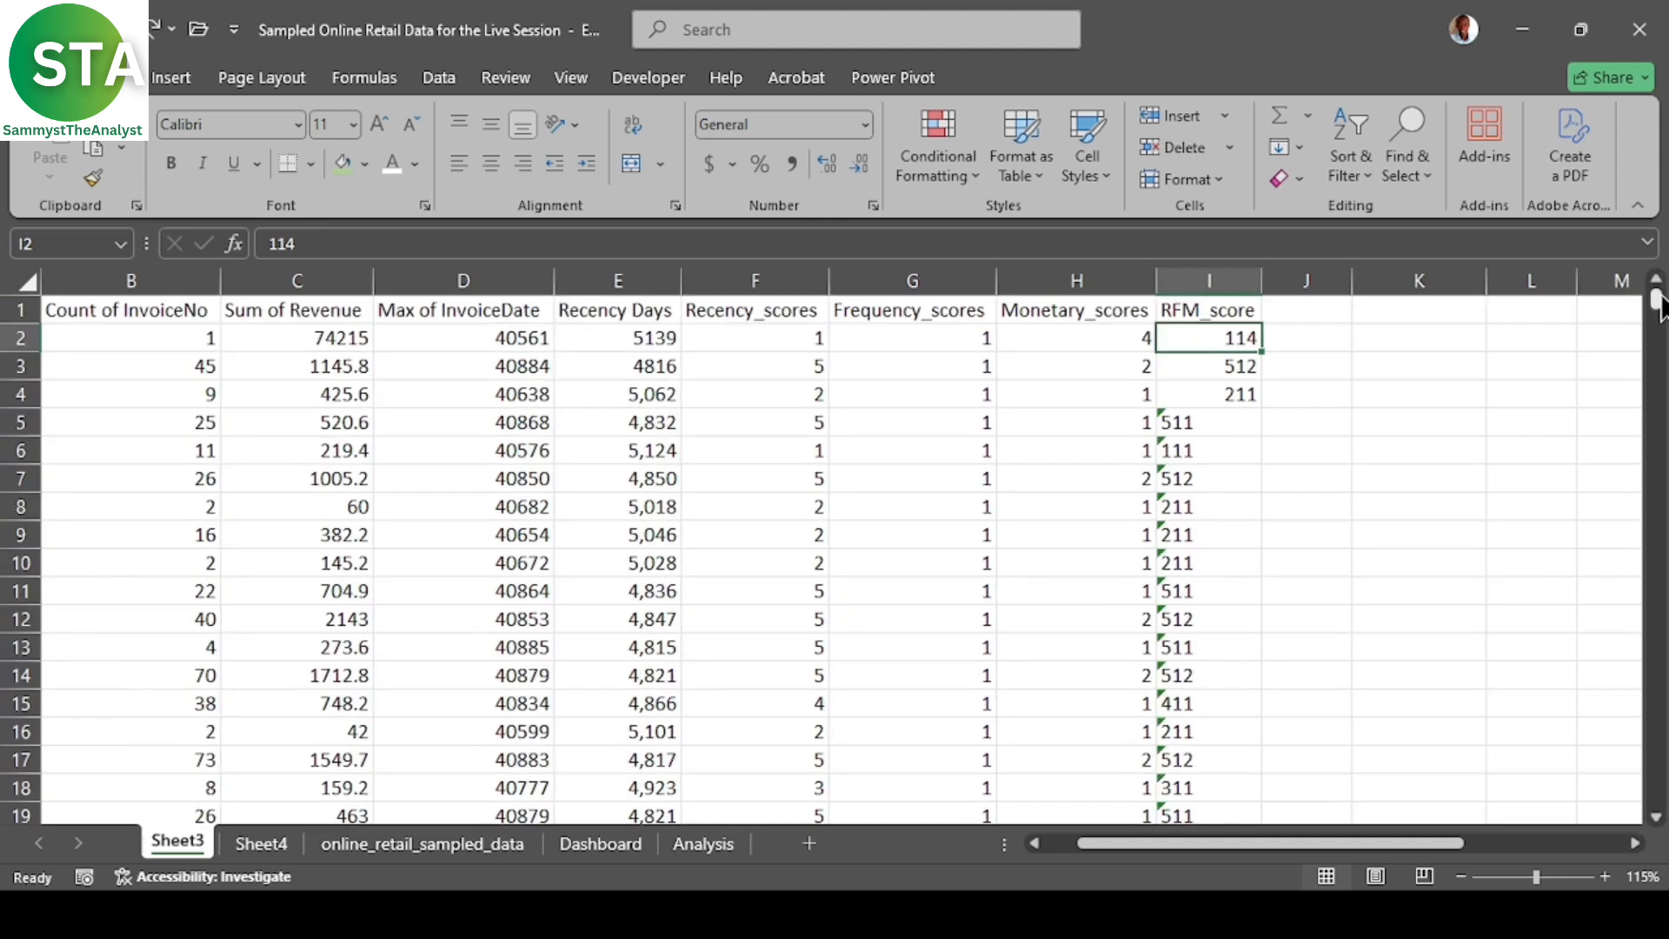
key("ctrl+z")
key("ctrl+z")
key("ctrl+z")
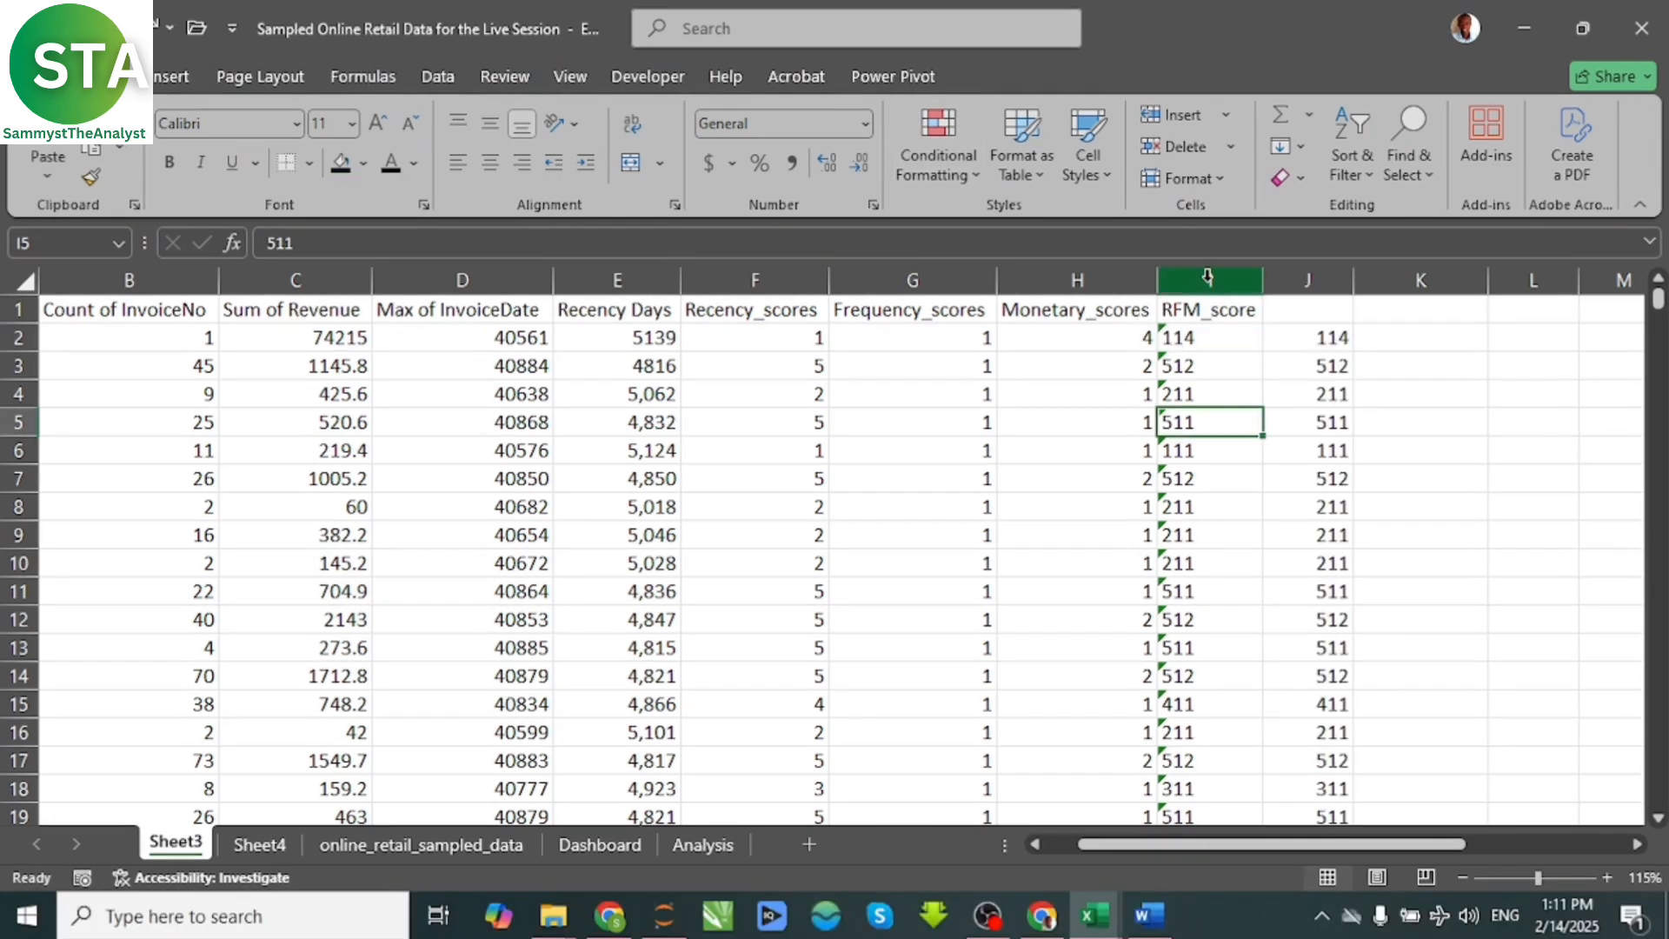
Convert the whole RFM_score column to numbers with Text to Columns, using the Delimited type and General data format.
left_click(1207, 276)
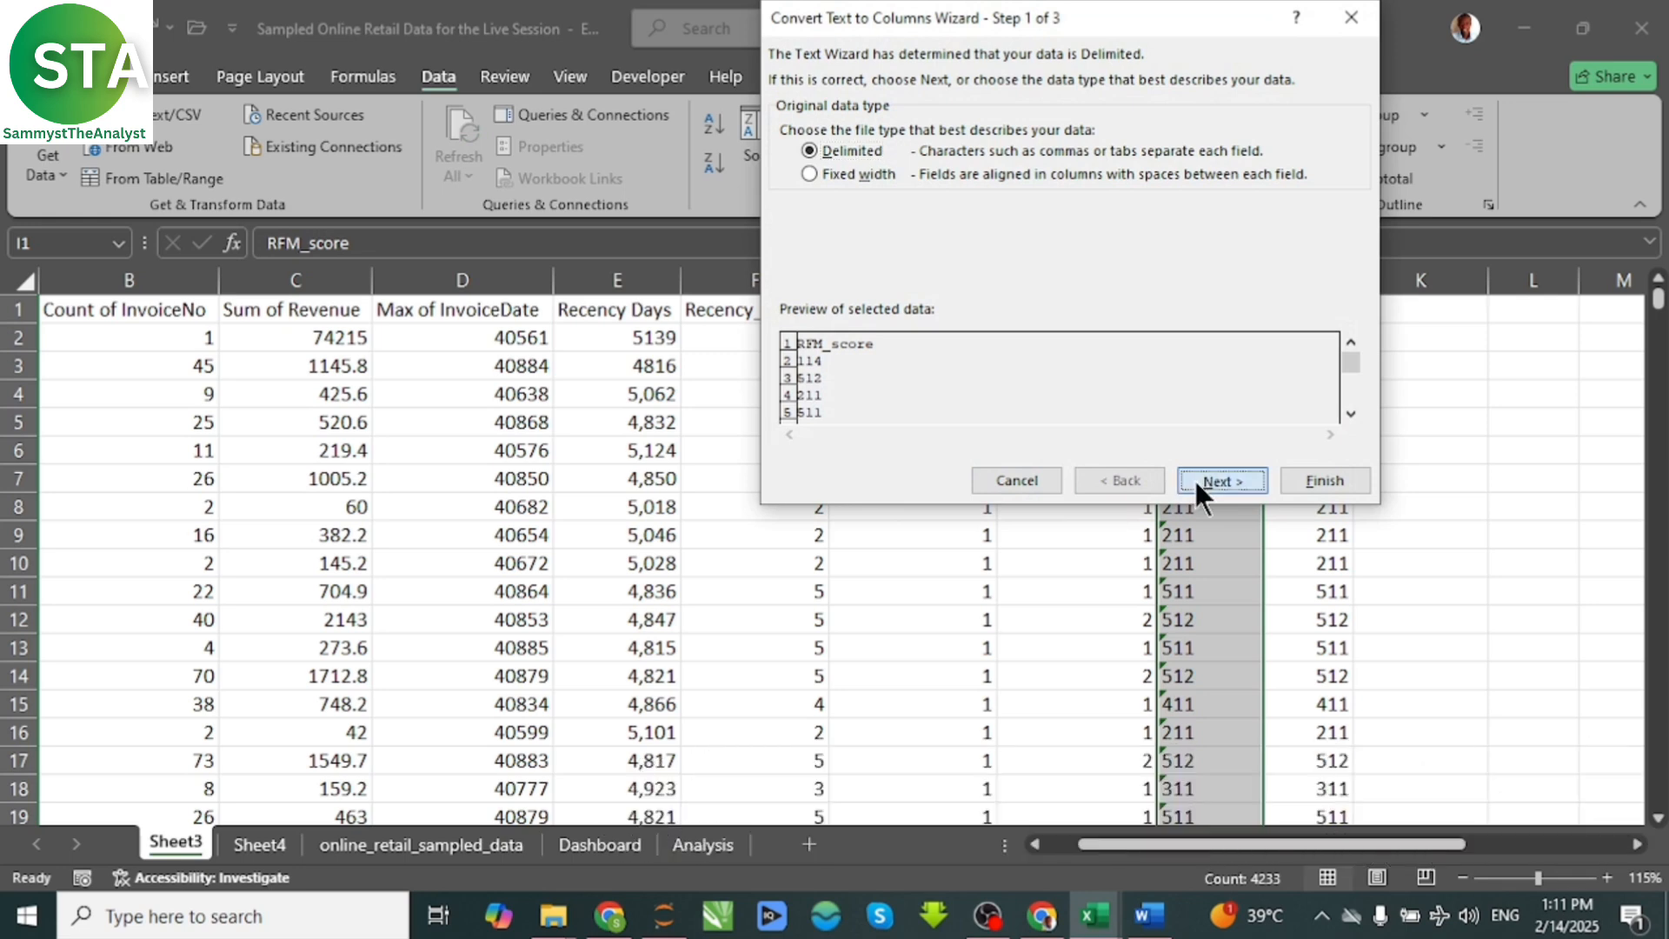
left_click(1215, 480)
left_click(1218, 481)
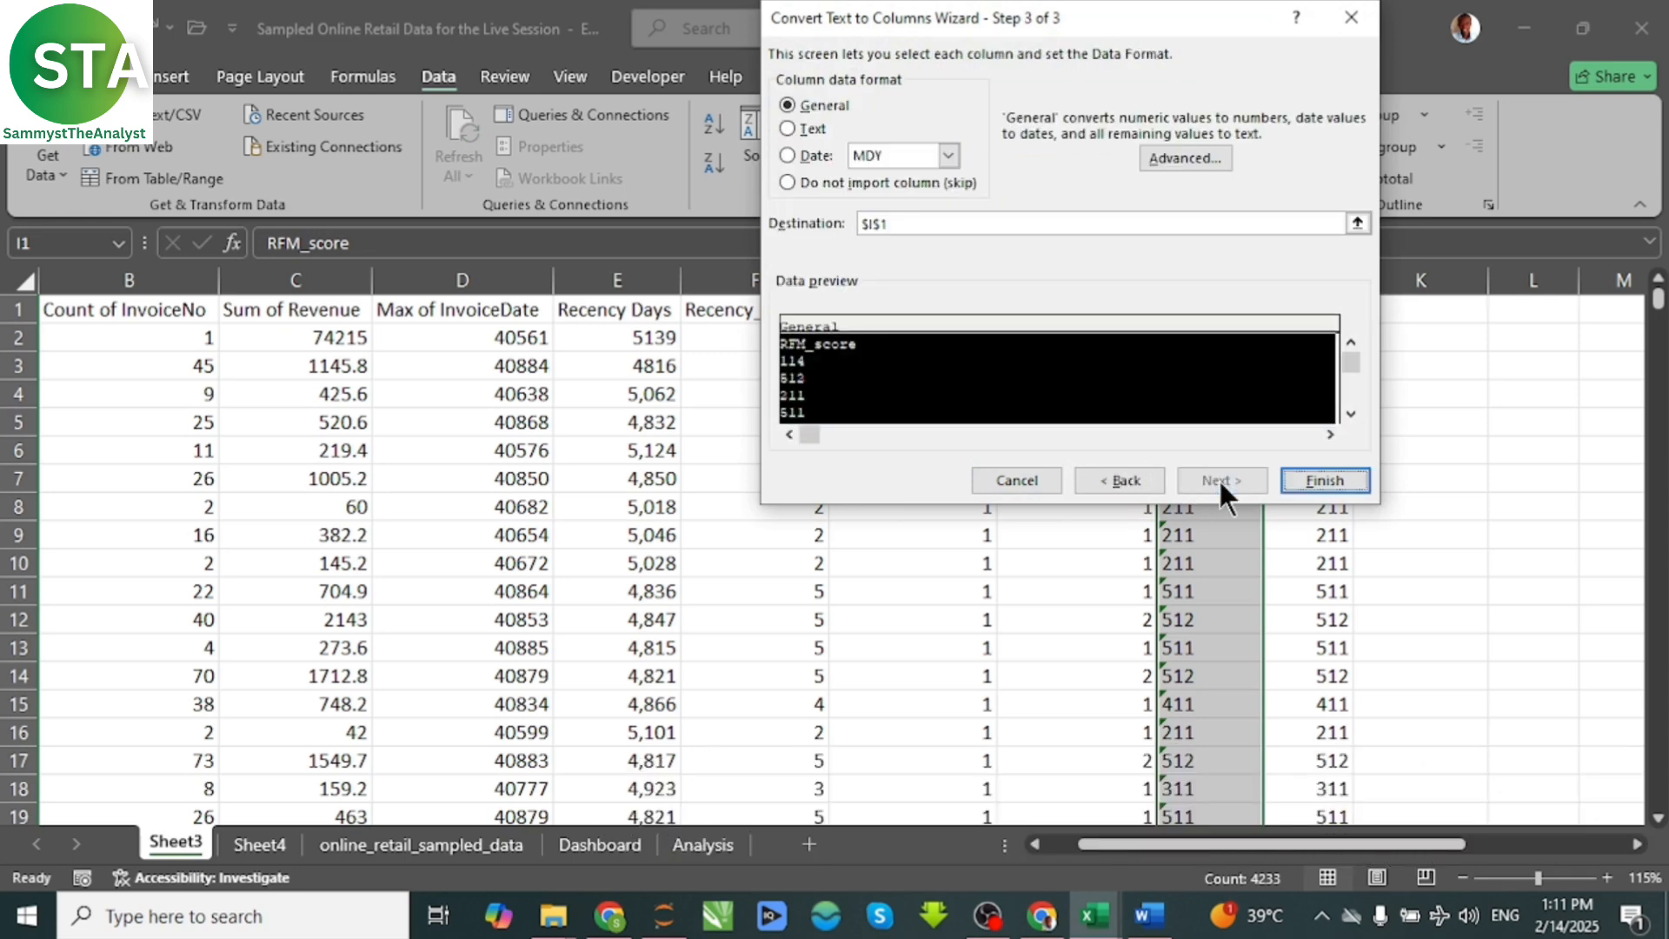
left_click(1322, 481)
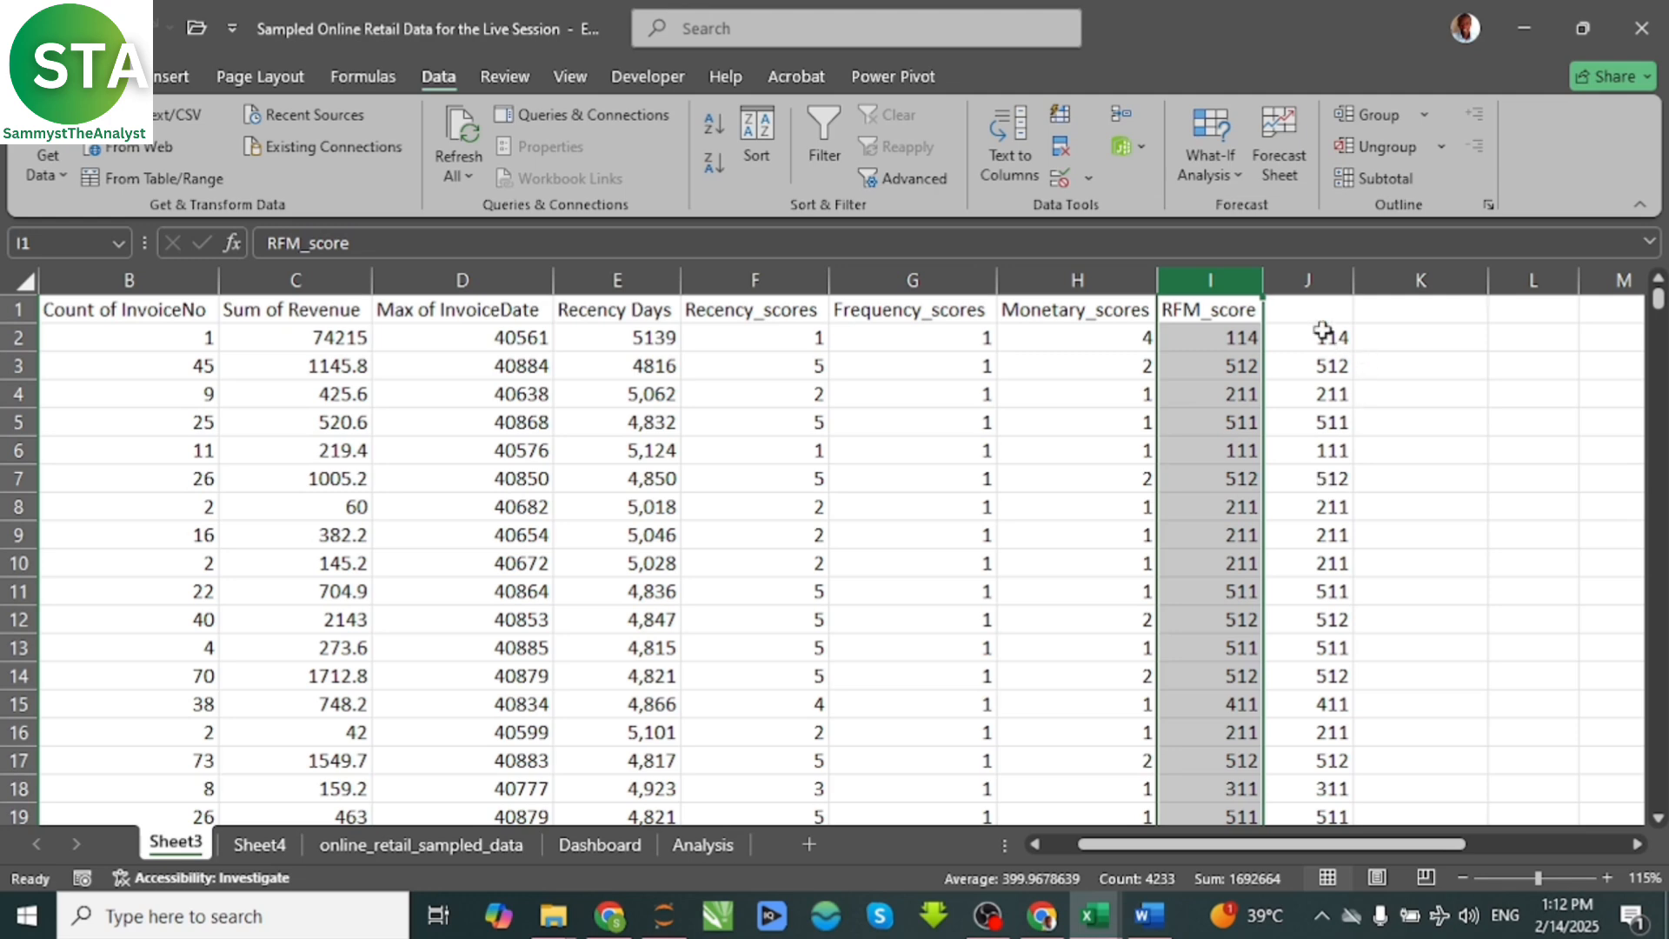
Clear the helper values from column J next to the RFM_score column.
left_click(1306, 281)
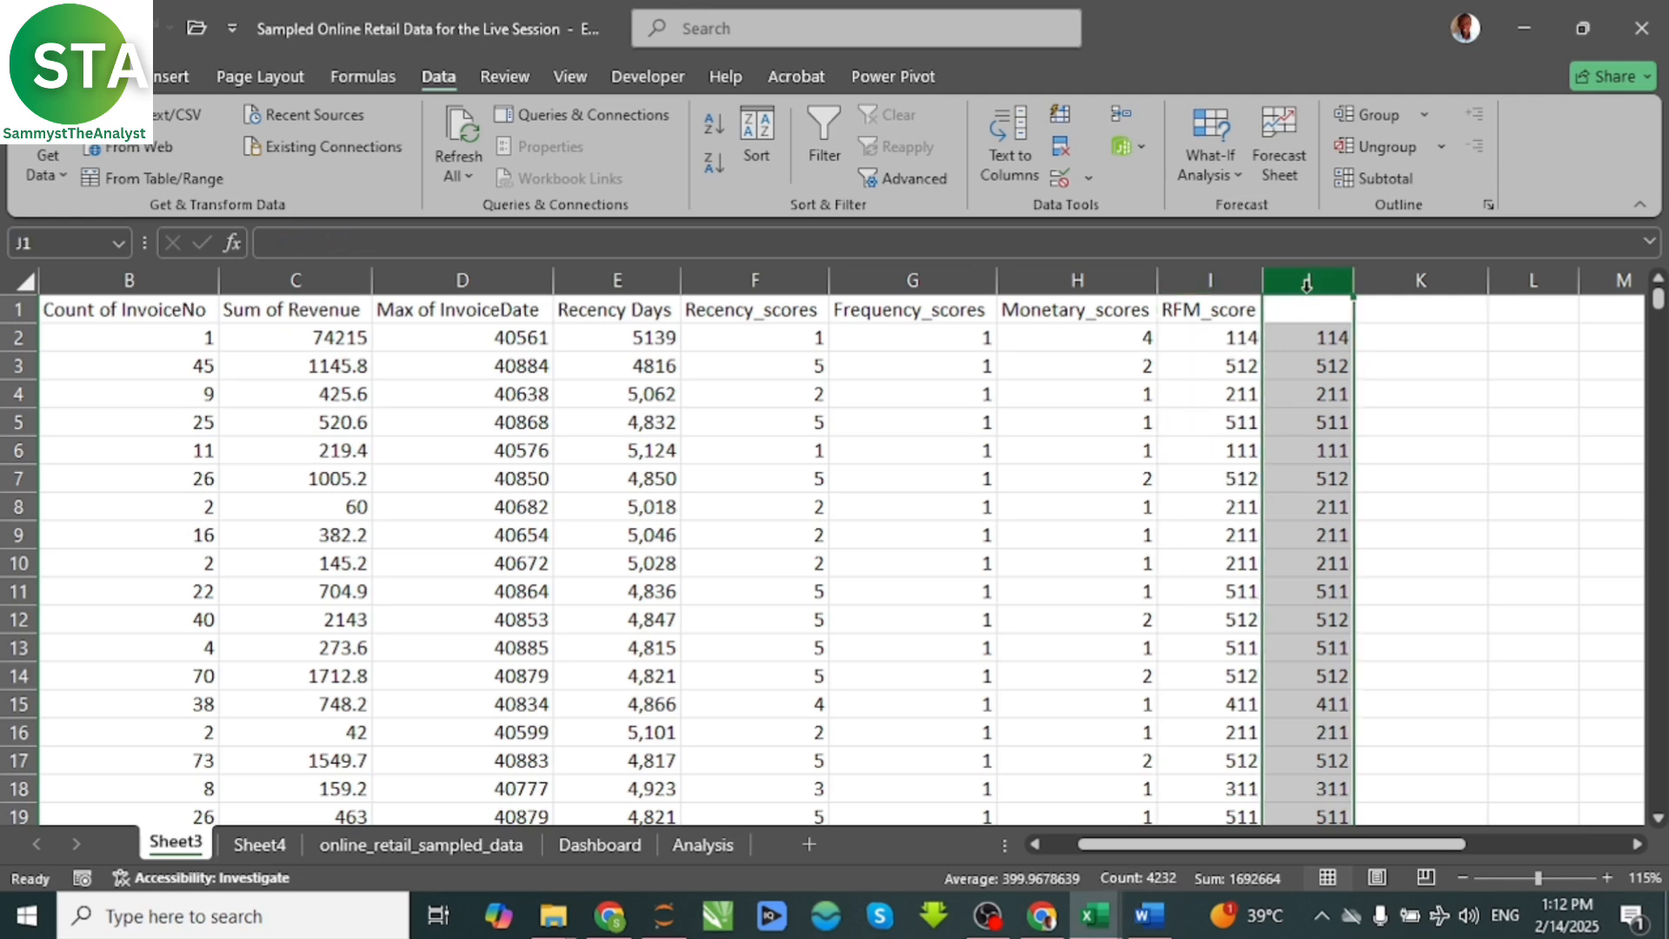
key("Delete")
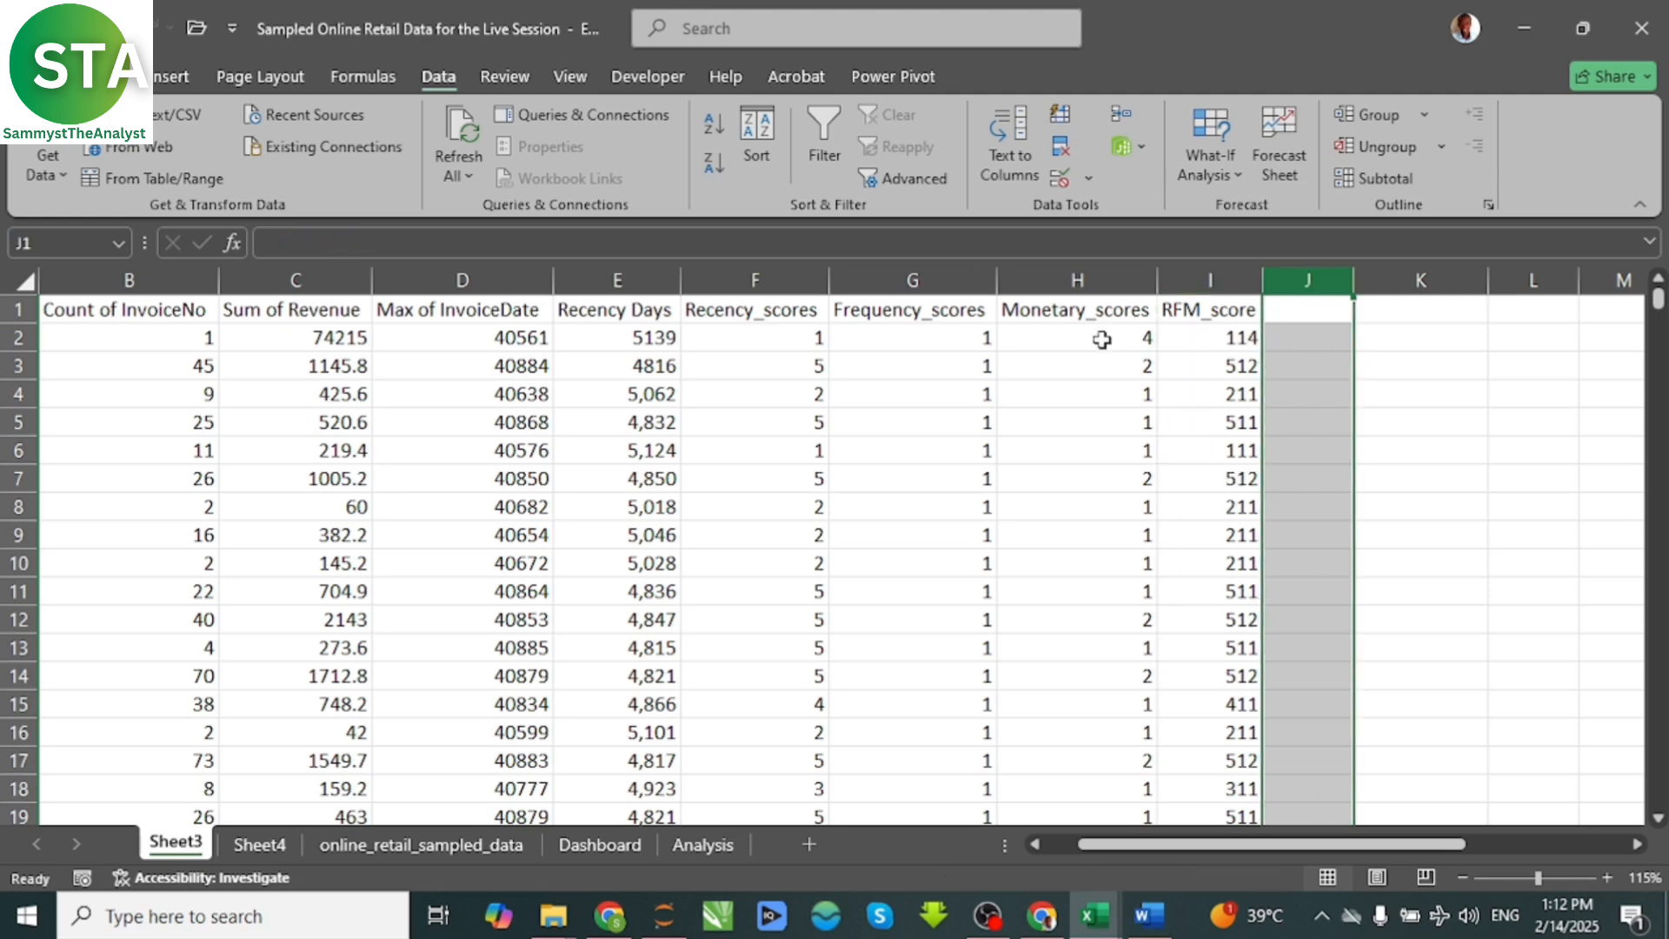
left_click(1209, 280)
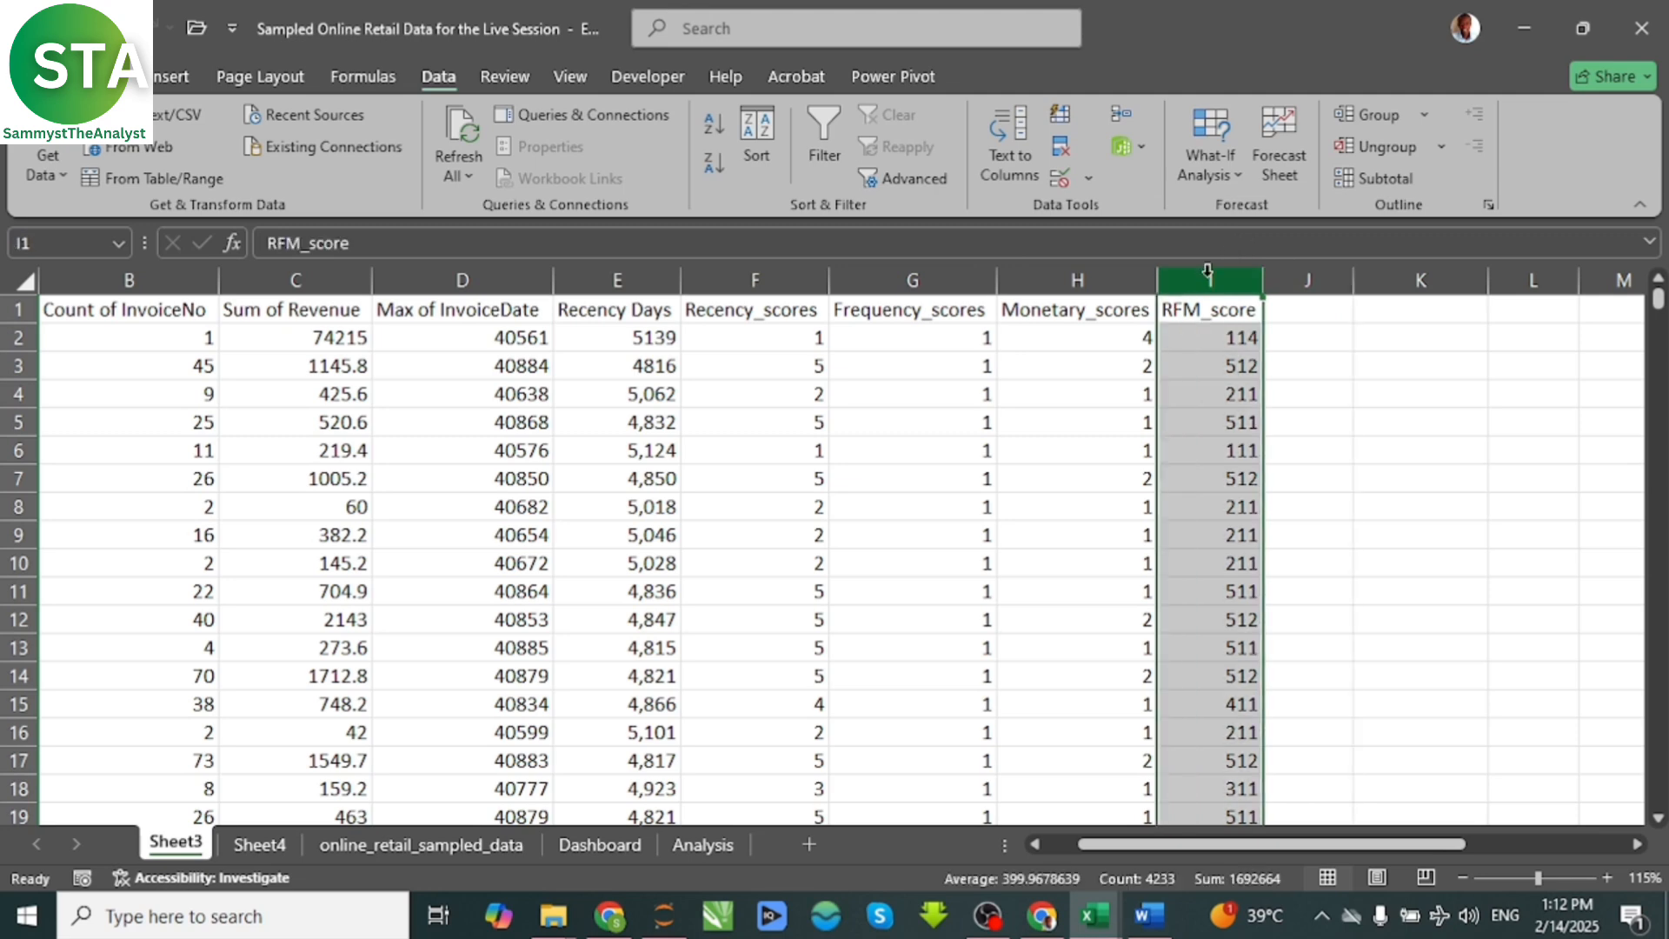
left_click(1217, 507)
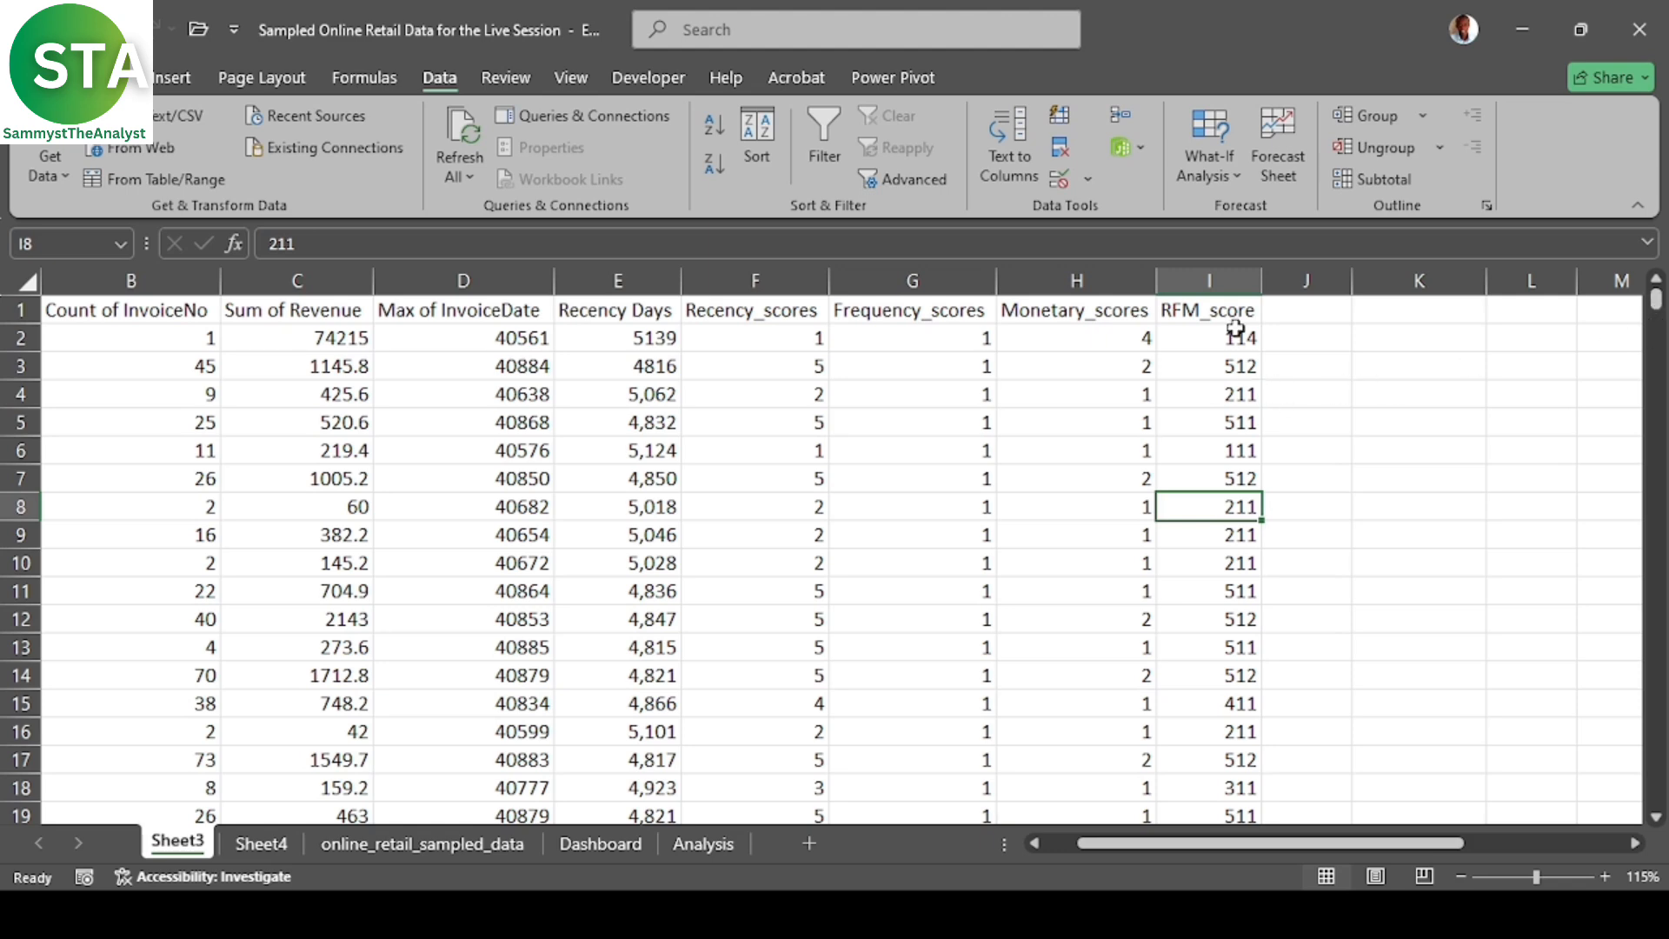
Undo the Text to Columns conversion of the RFM_score column.
key("ctrl+z")
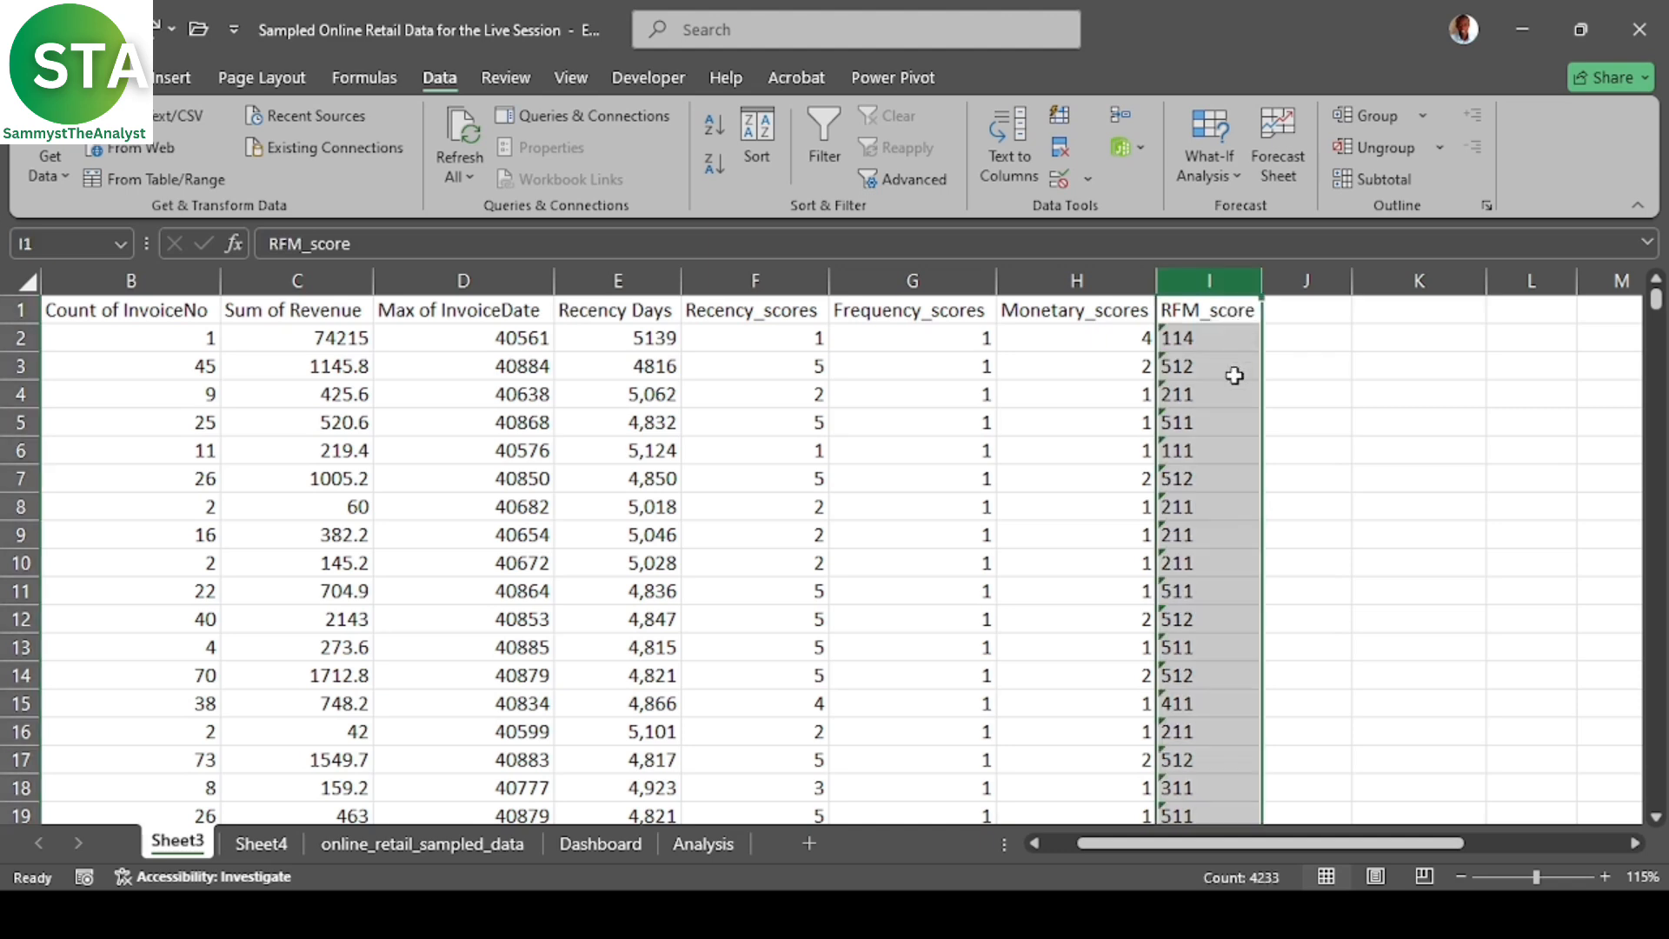
left_click(1285, 337)
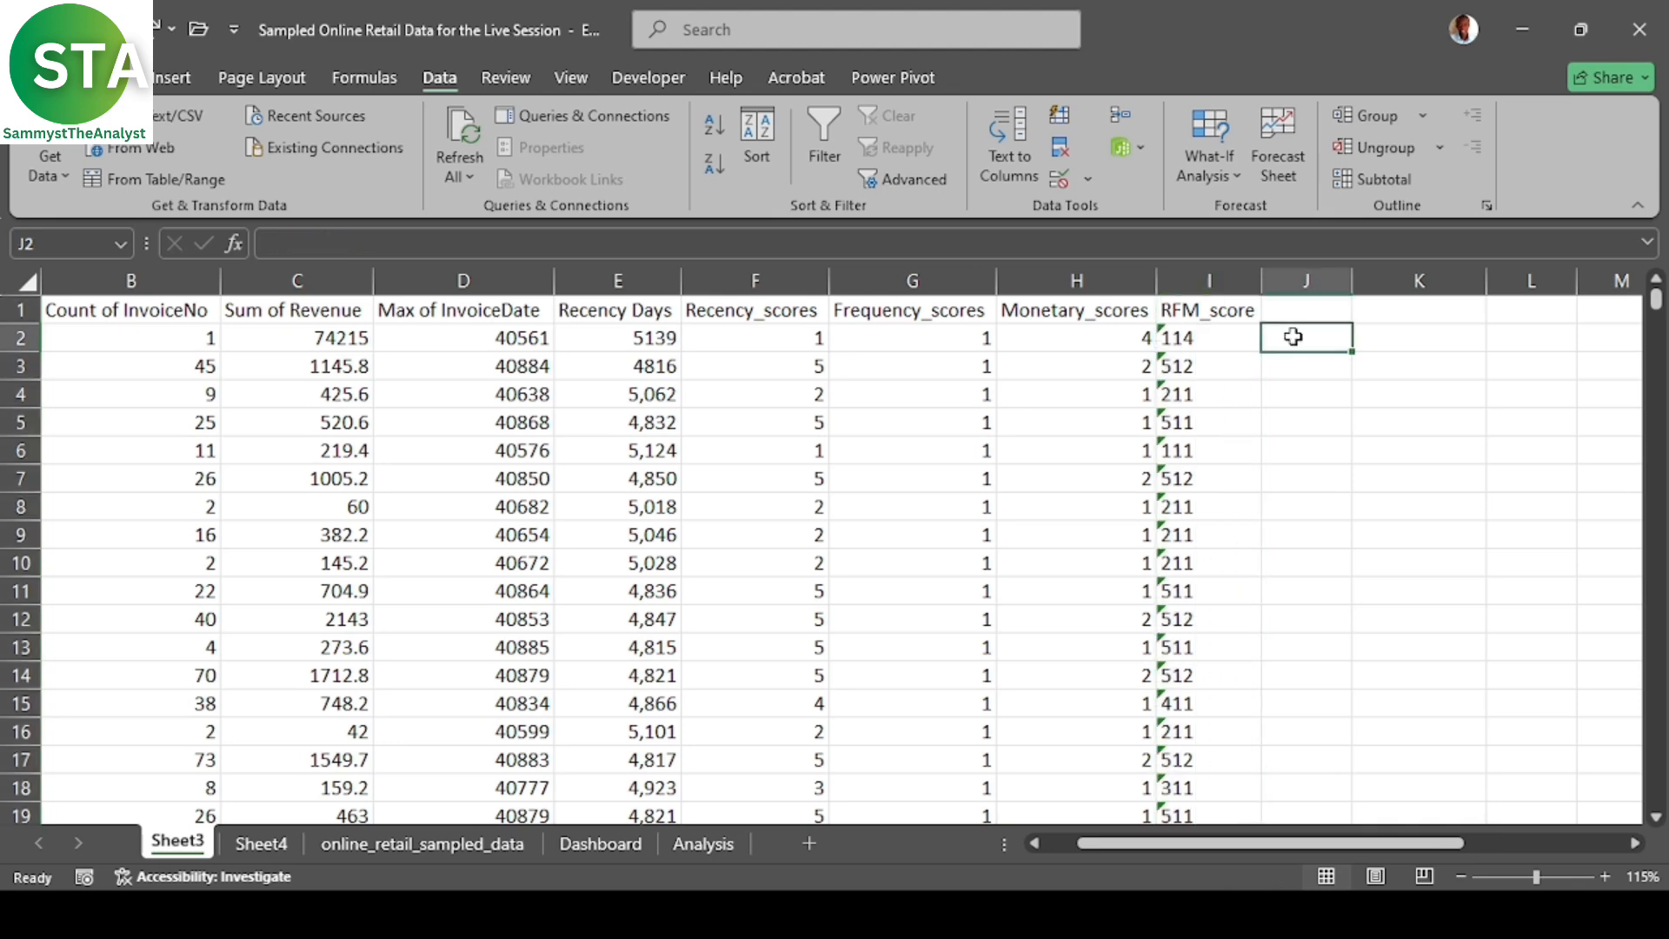
left_click(1205, 342)
Enter the formula =I2*1 in cell J2 to convert the first RFM score by multiplication.
left_click(1312, 341)
double_click(1286, 337)
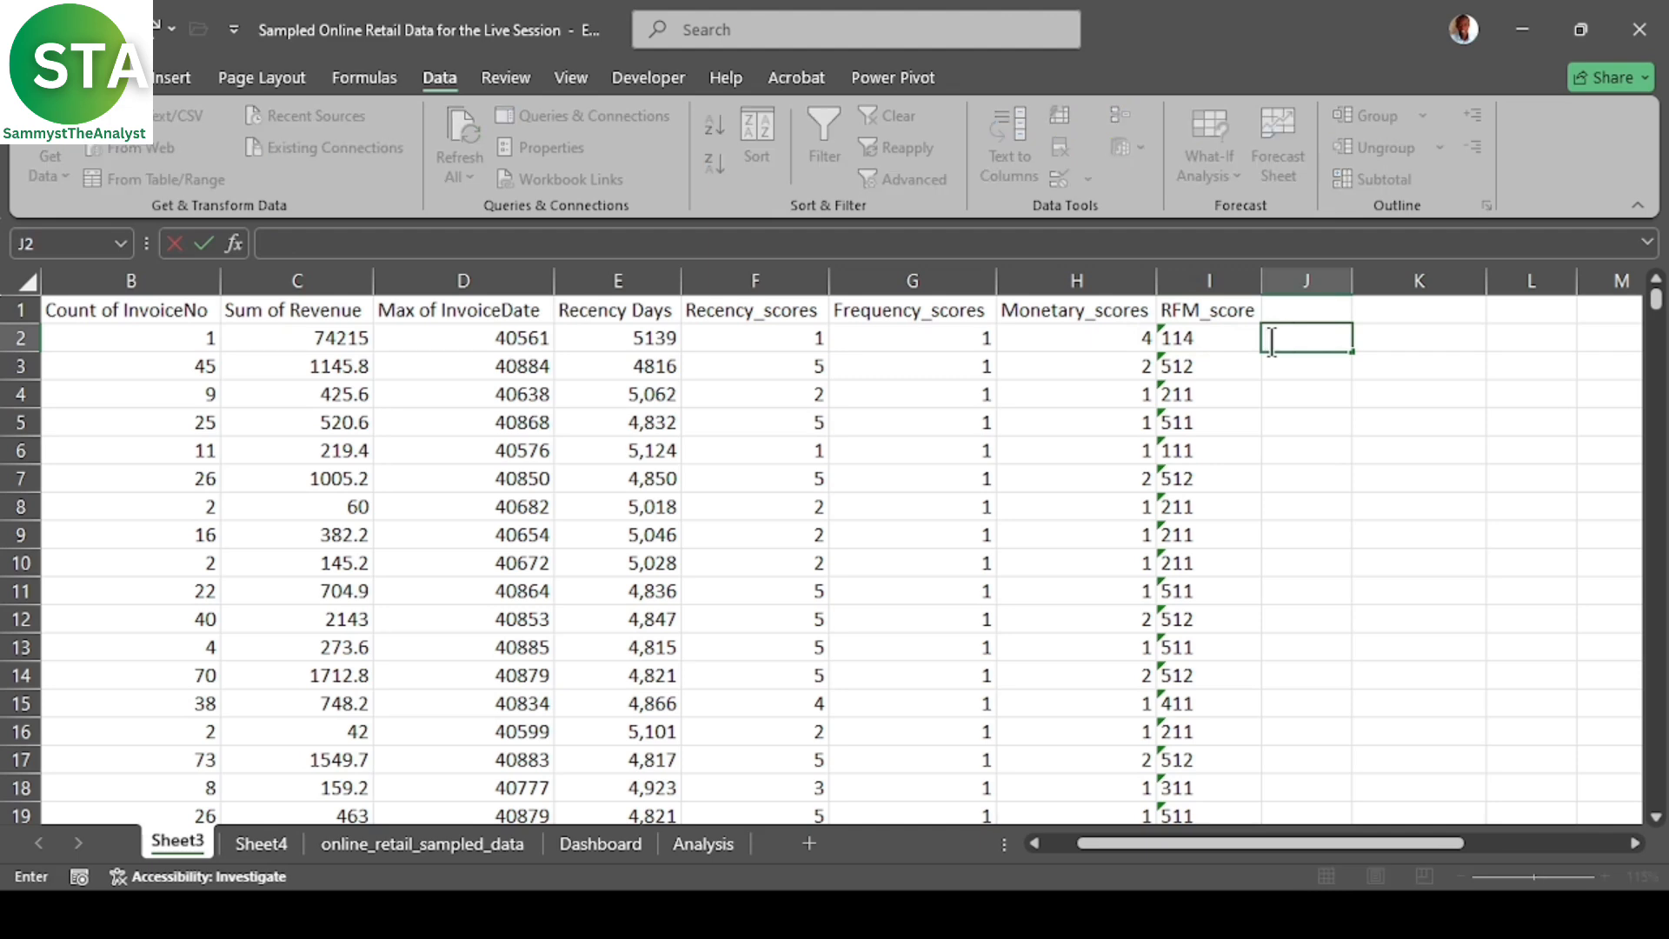
type("=")
left_click(1227, 344)
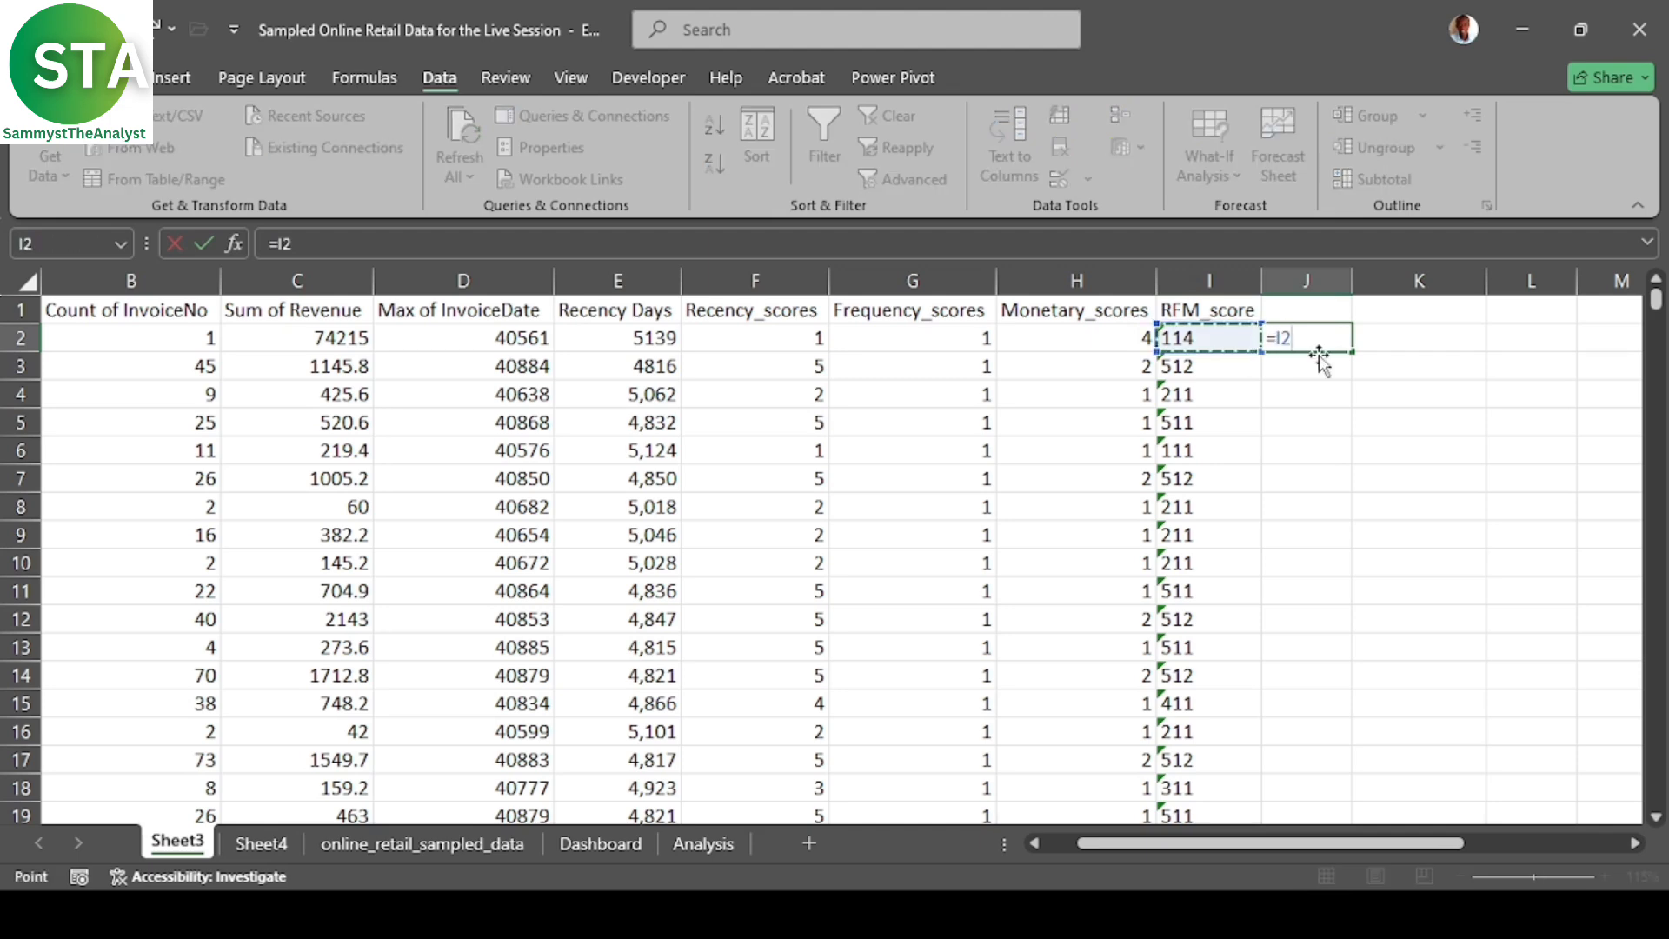
type("*1")
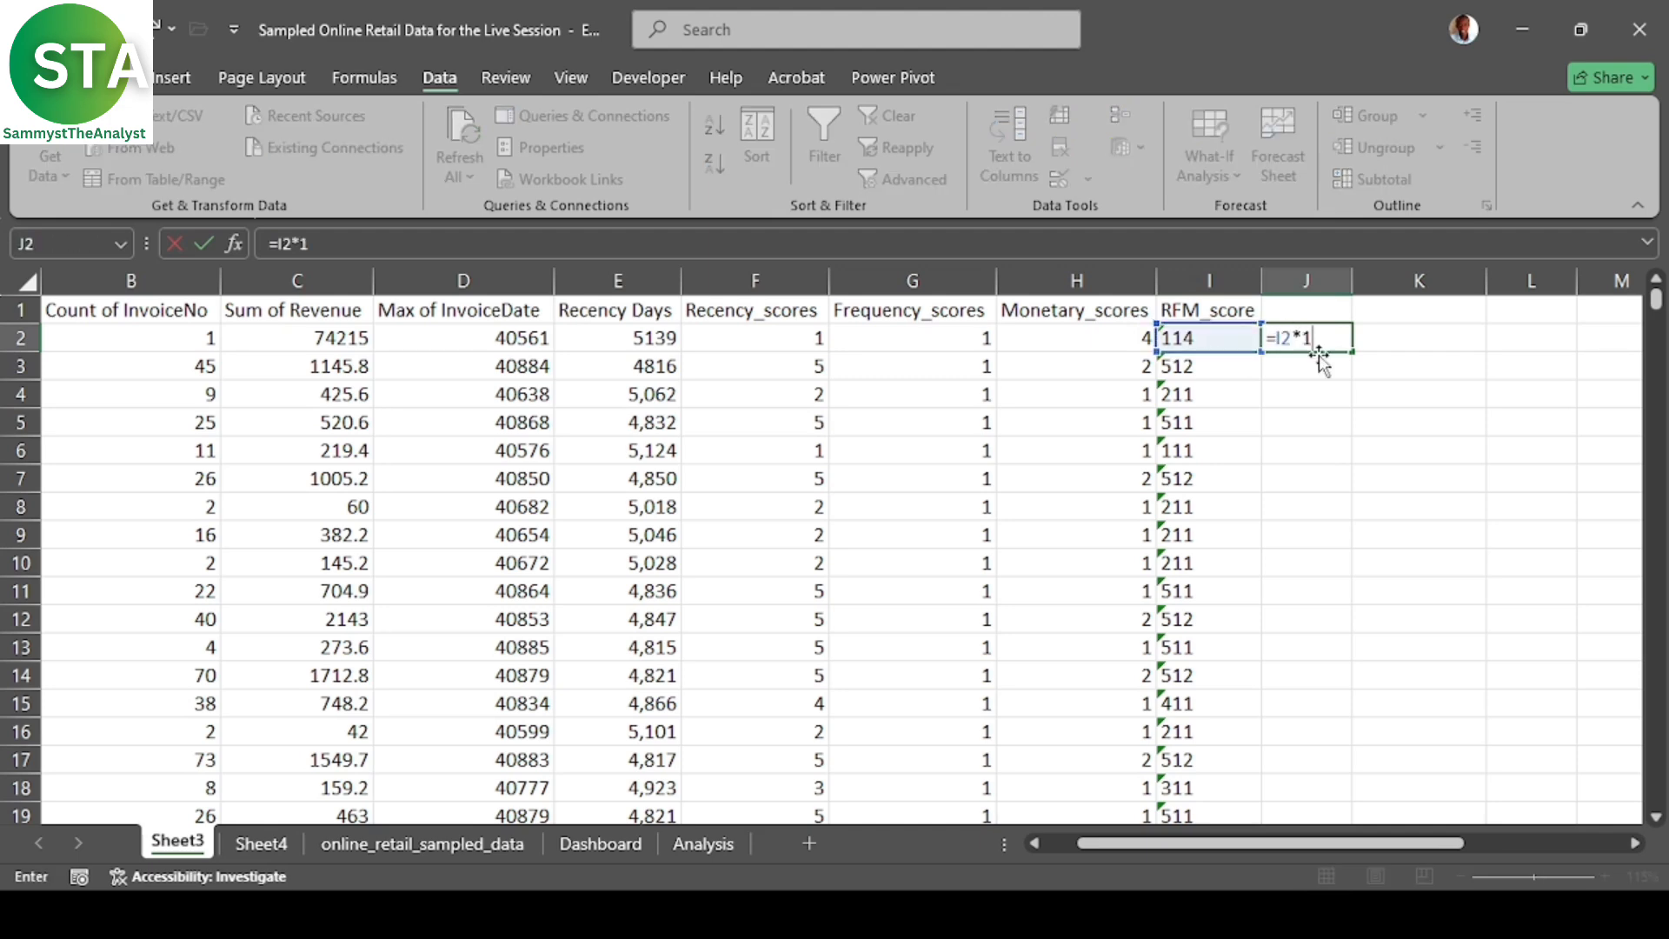
key("Return")
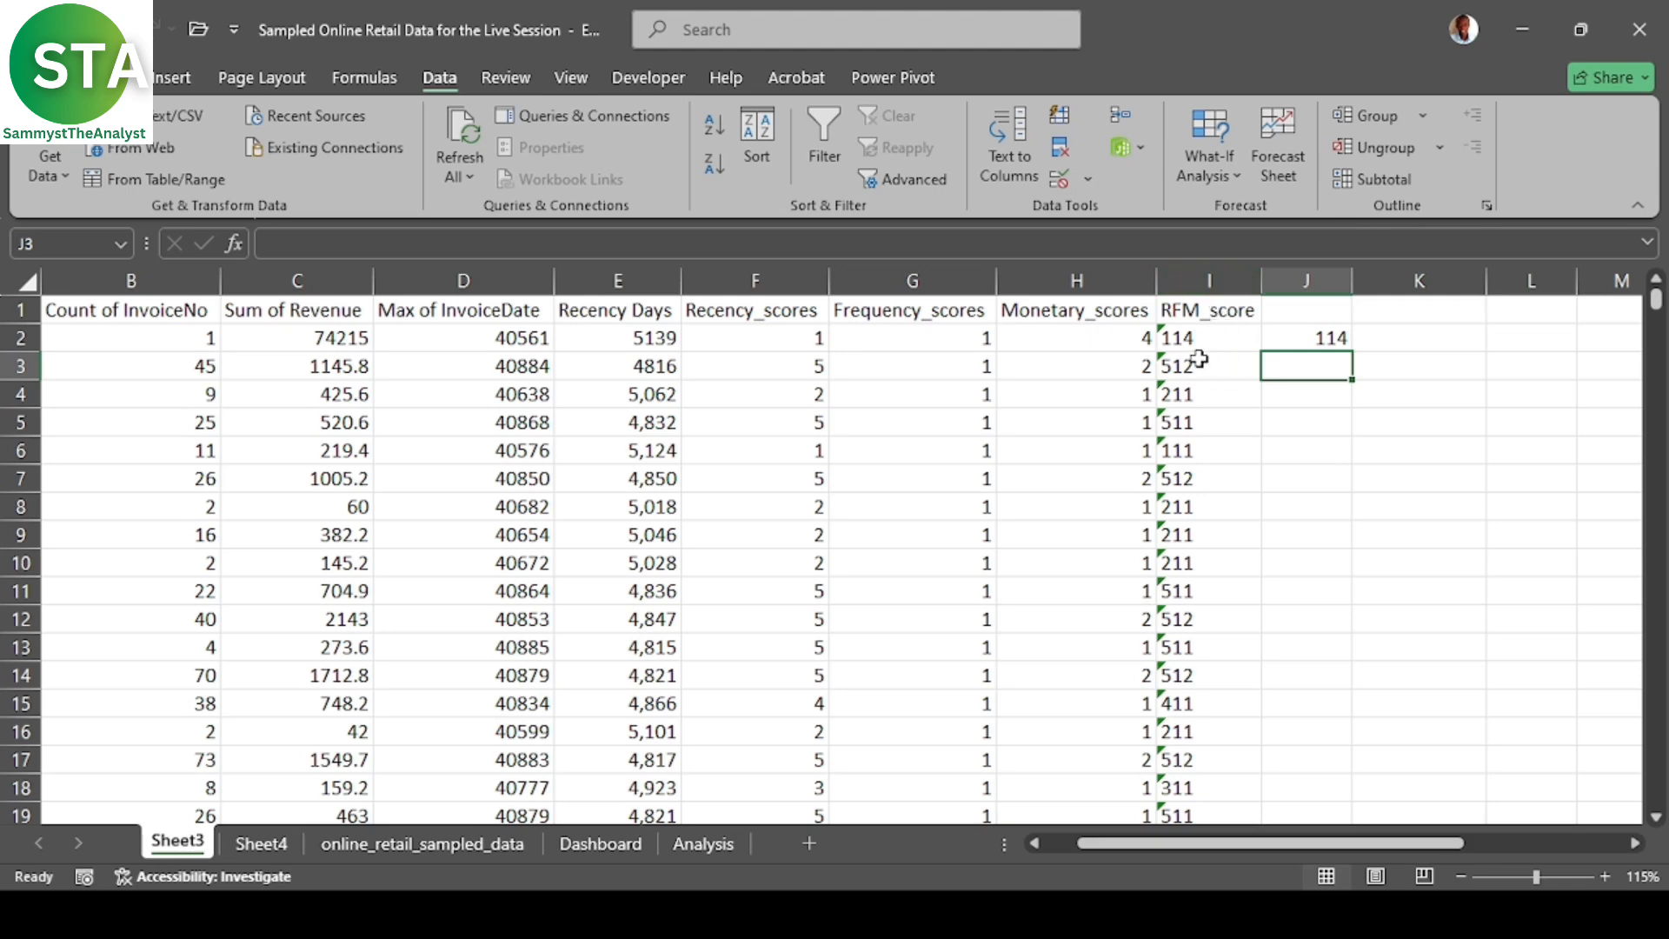
Fill the multiplication formula from J2 down column J to the end of the data and check the copied rows.
left_click(1279, 339)
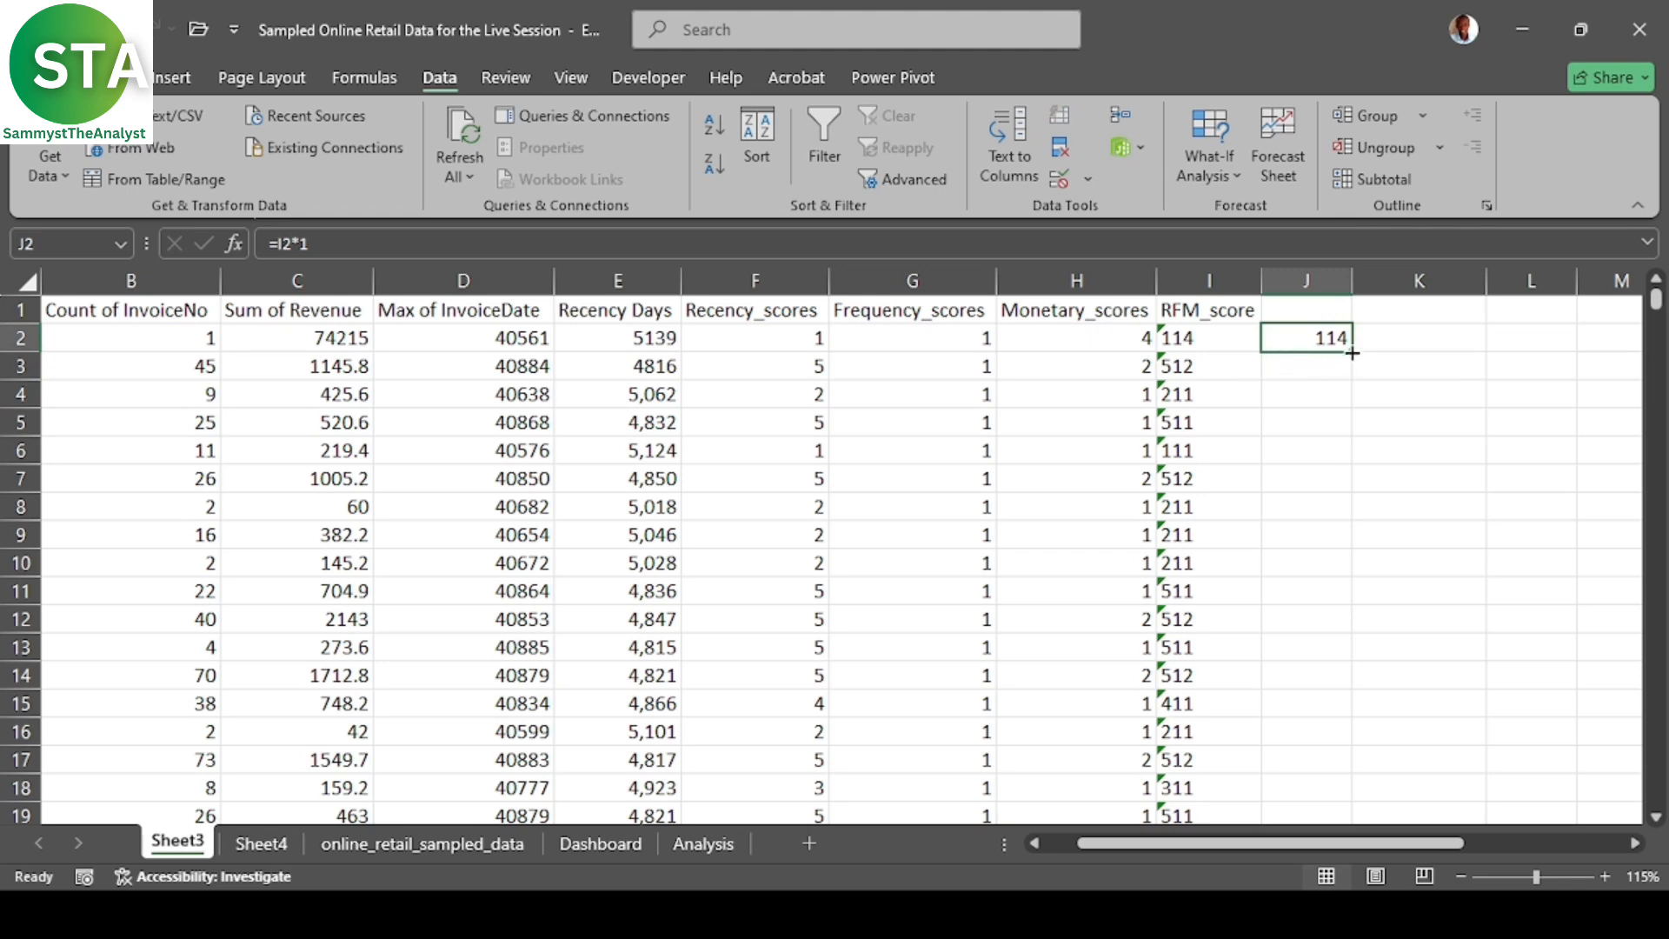
double_click(1352, 353)
scroll(1308, 444, "down", 20)
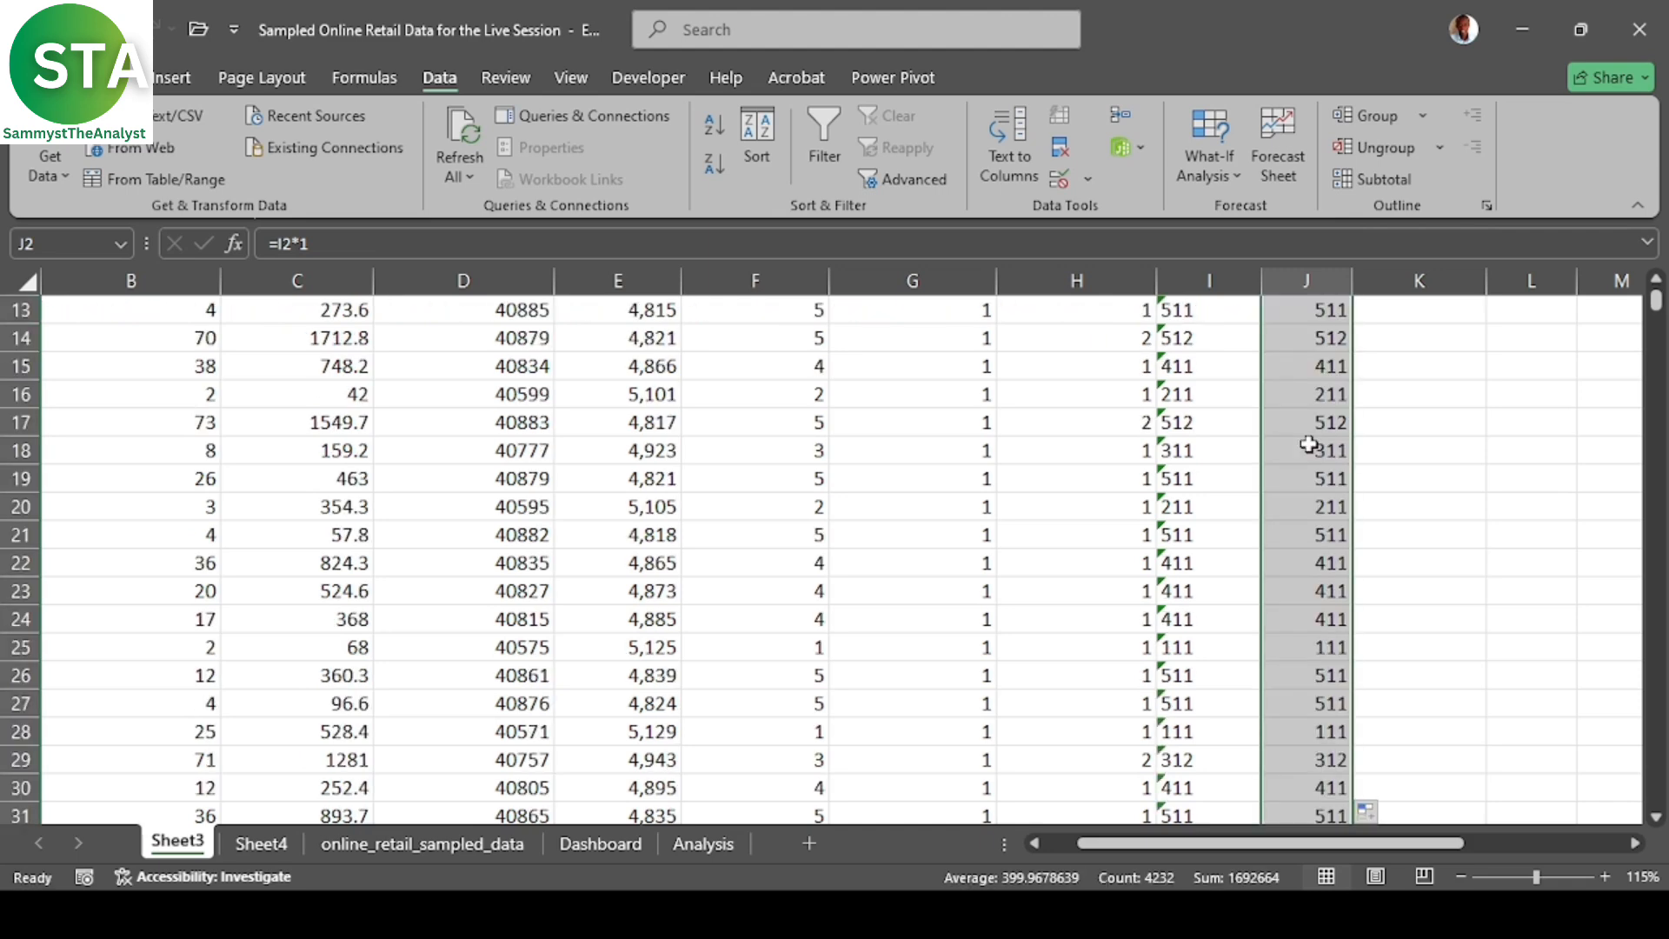
scroll(1311, 447, "down", 20)
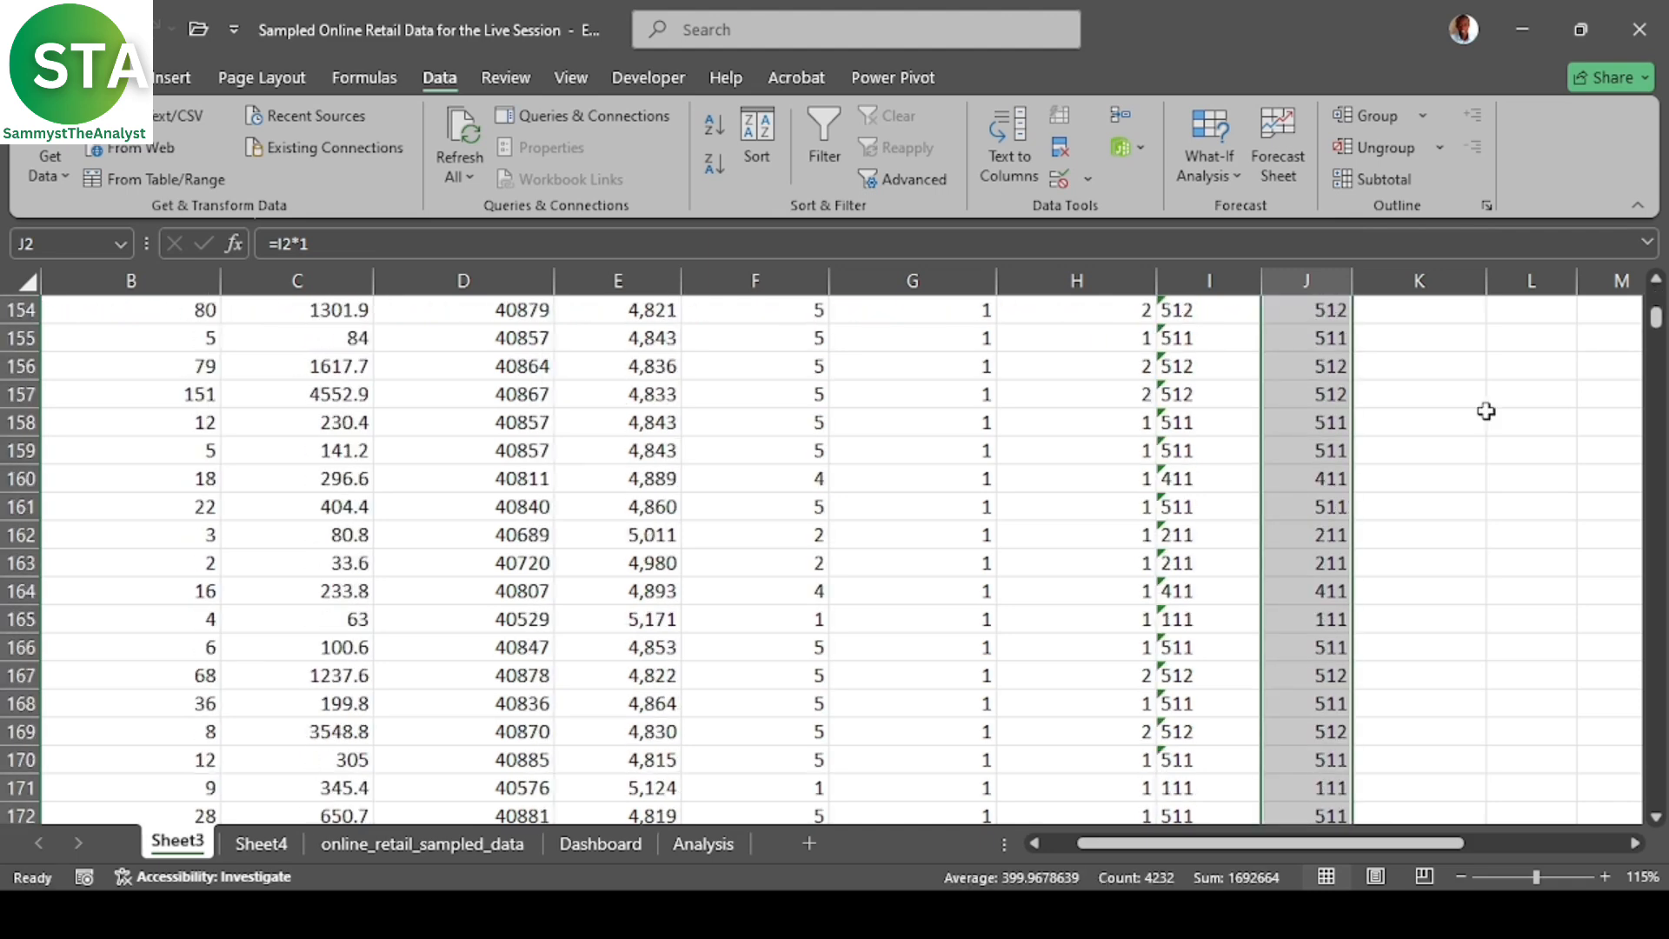
left_click_drag(1656, 326, 1651, 280)
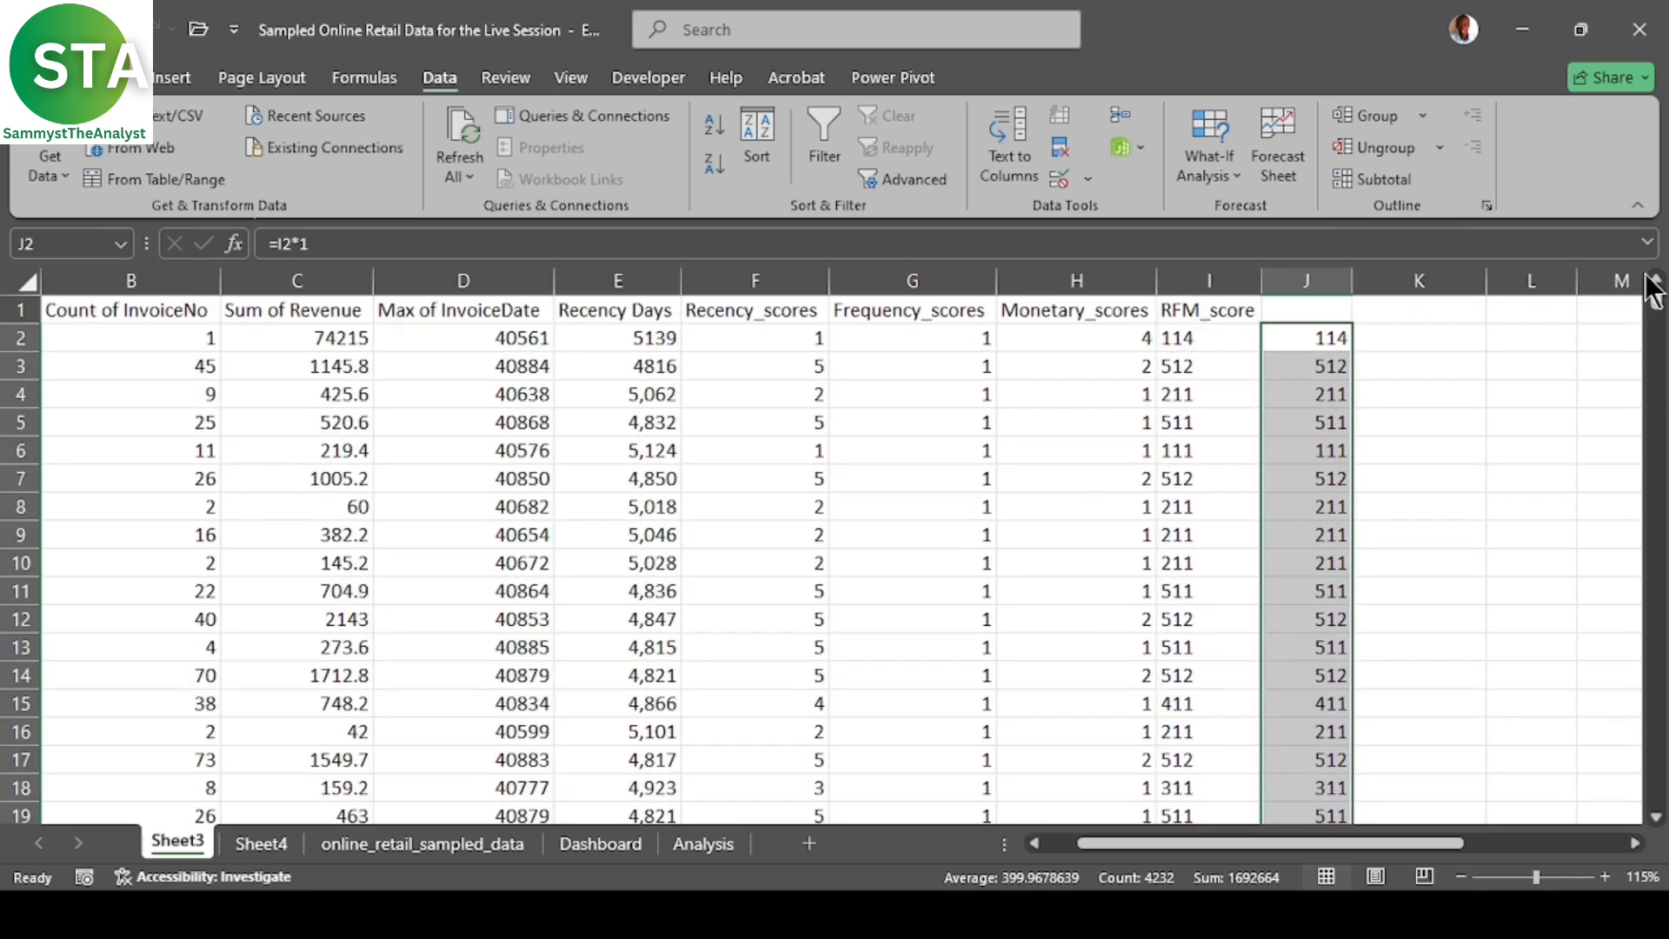
Undo the column J fill and the multiplication formula in J2.
left_click(1202, 283)
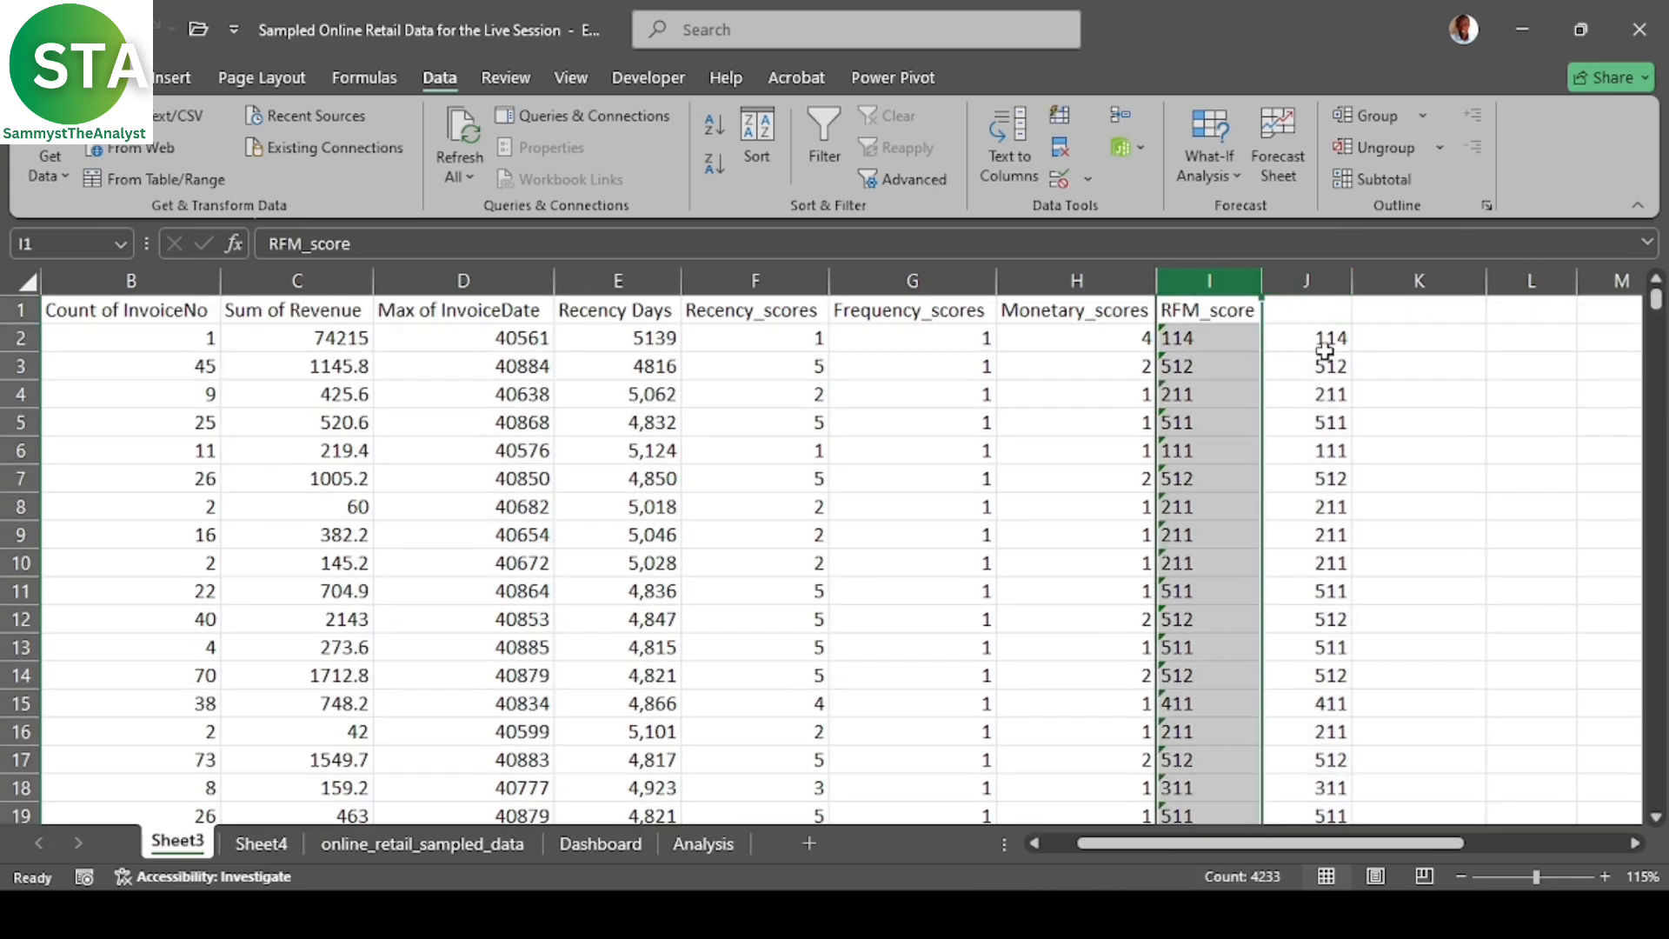
left_click(1310, 281)
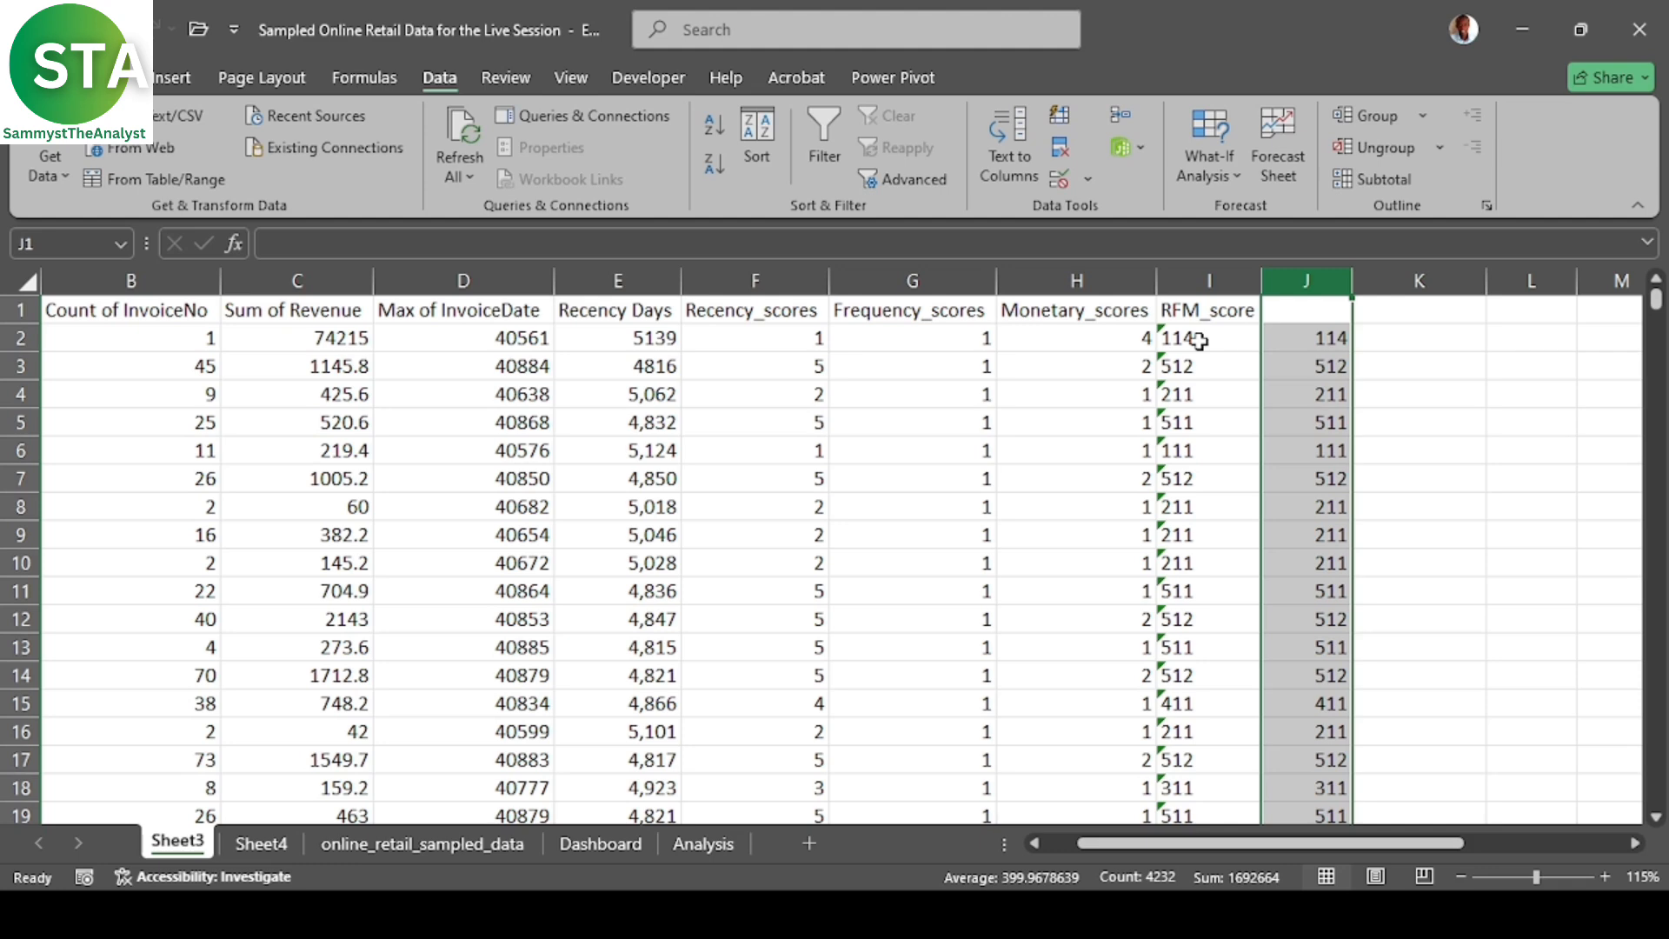
key("ctrl+z")
key("ctrl+z")
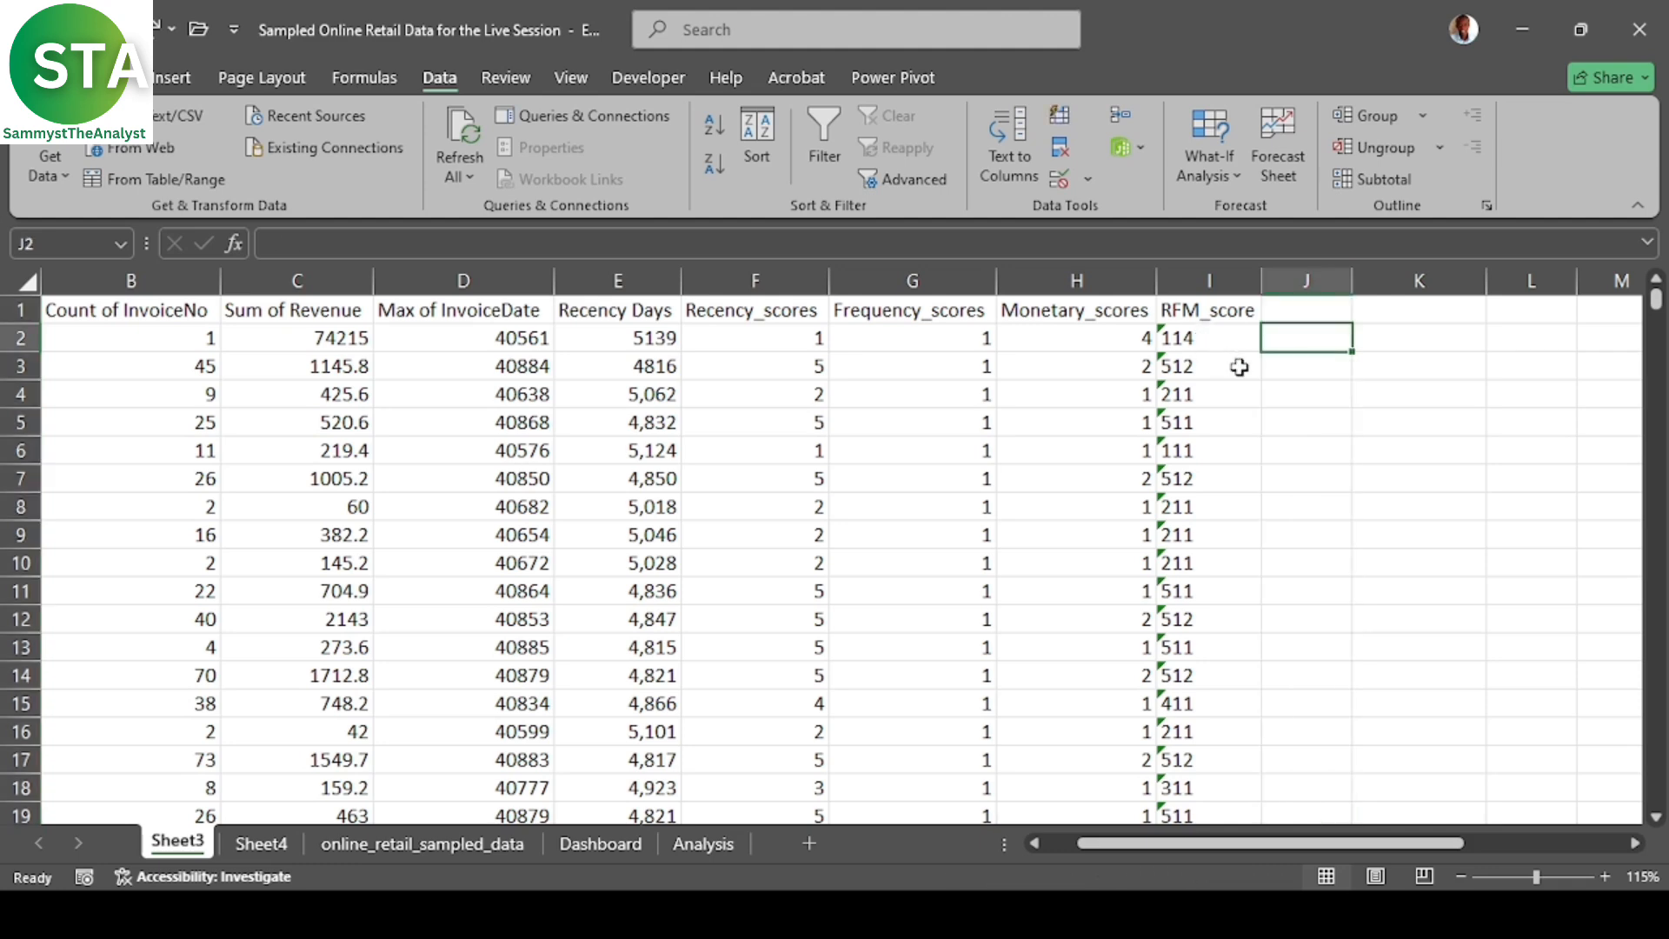
Enter the formula =VALUE(I2) in cell J2 to convert the first RFM score to a number.
double_click(1284, 337)
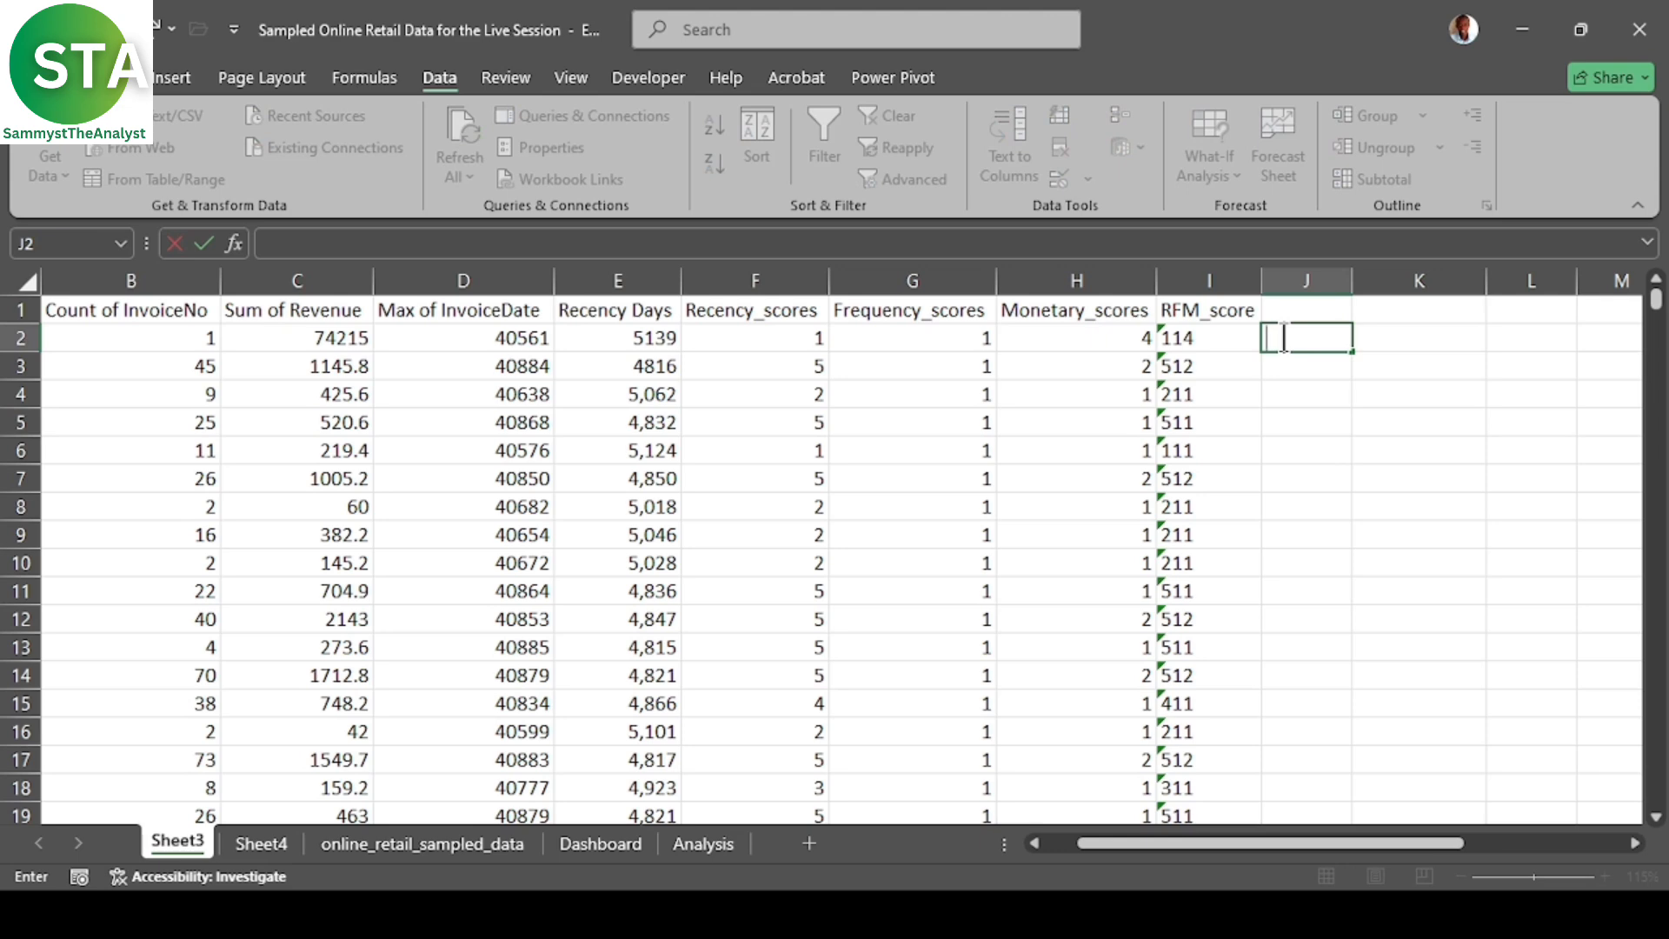
type("=")
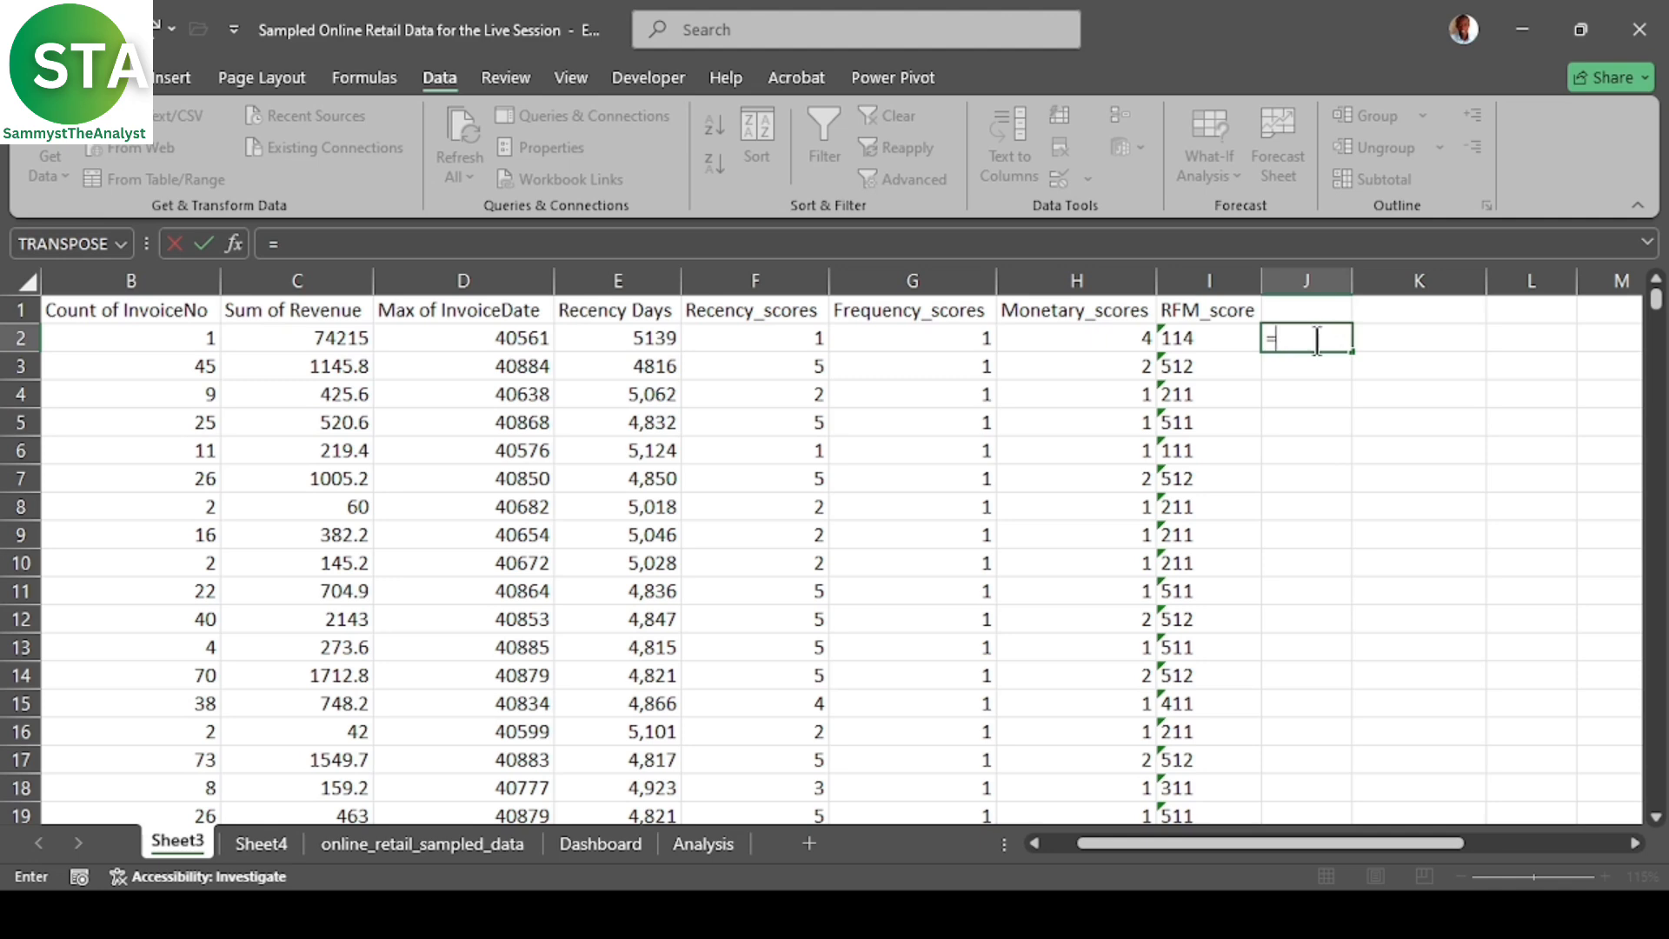
type("va")
key("Tab")
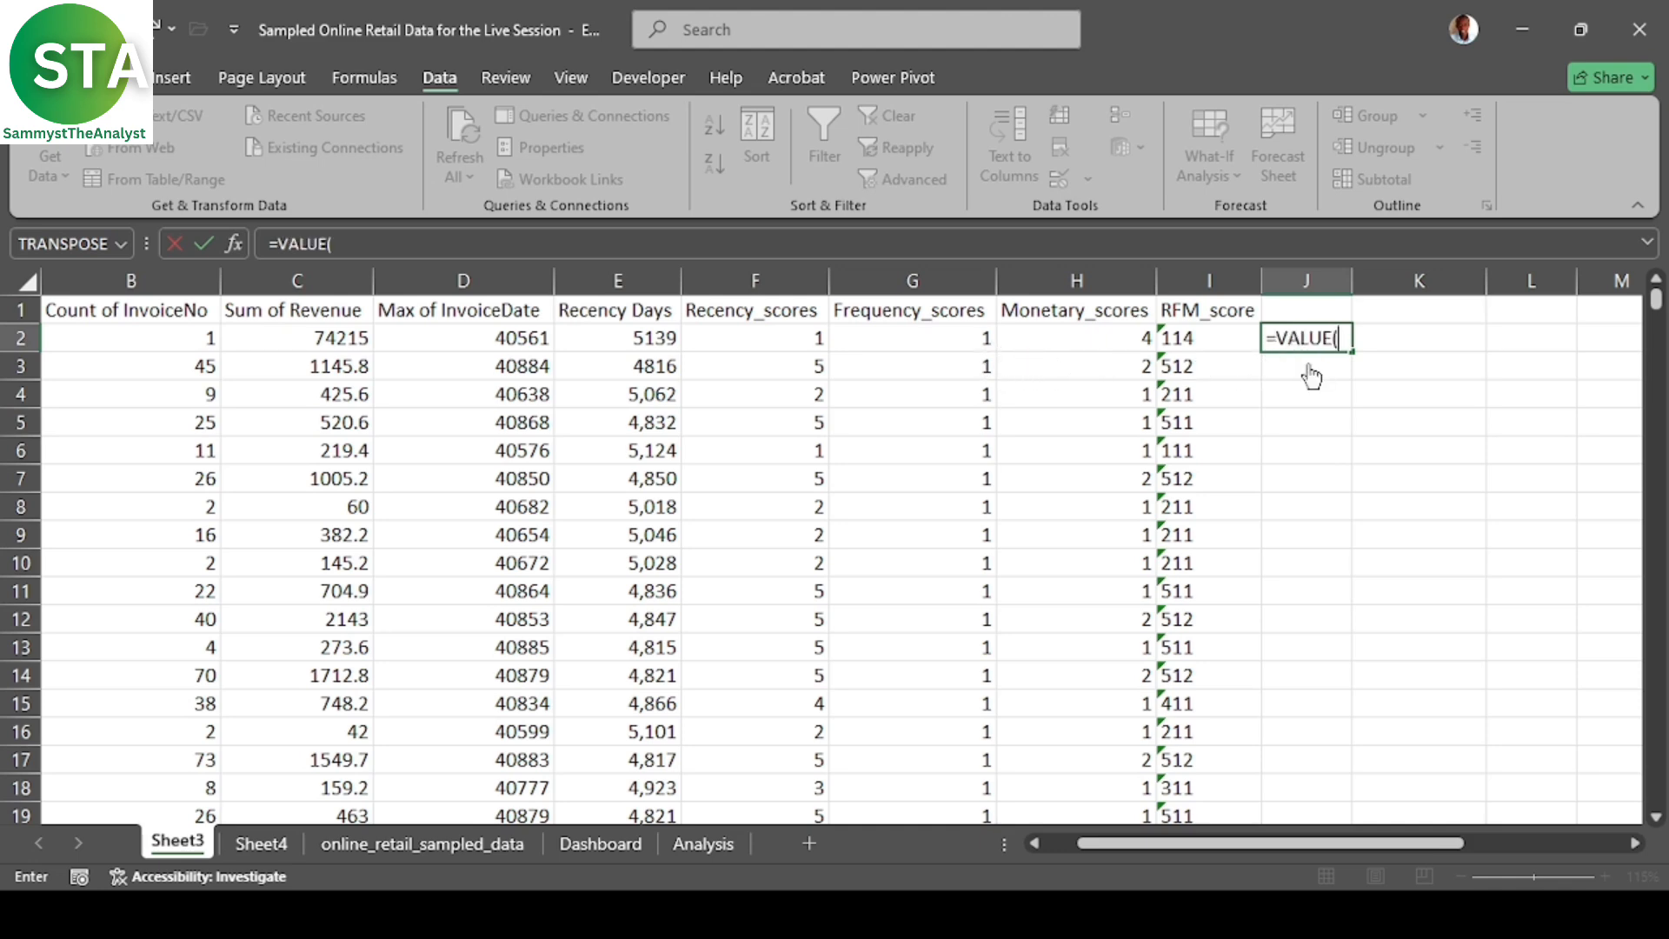
left_click(1219, 339)
type(")")
key("Return")
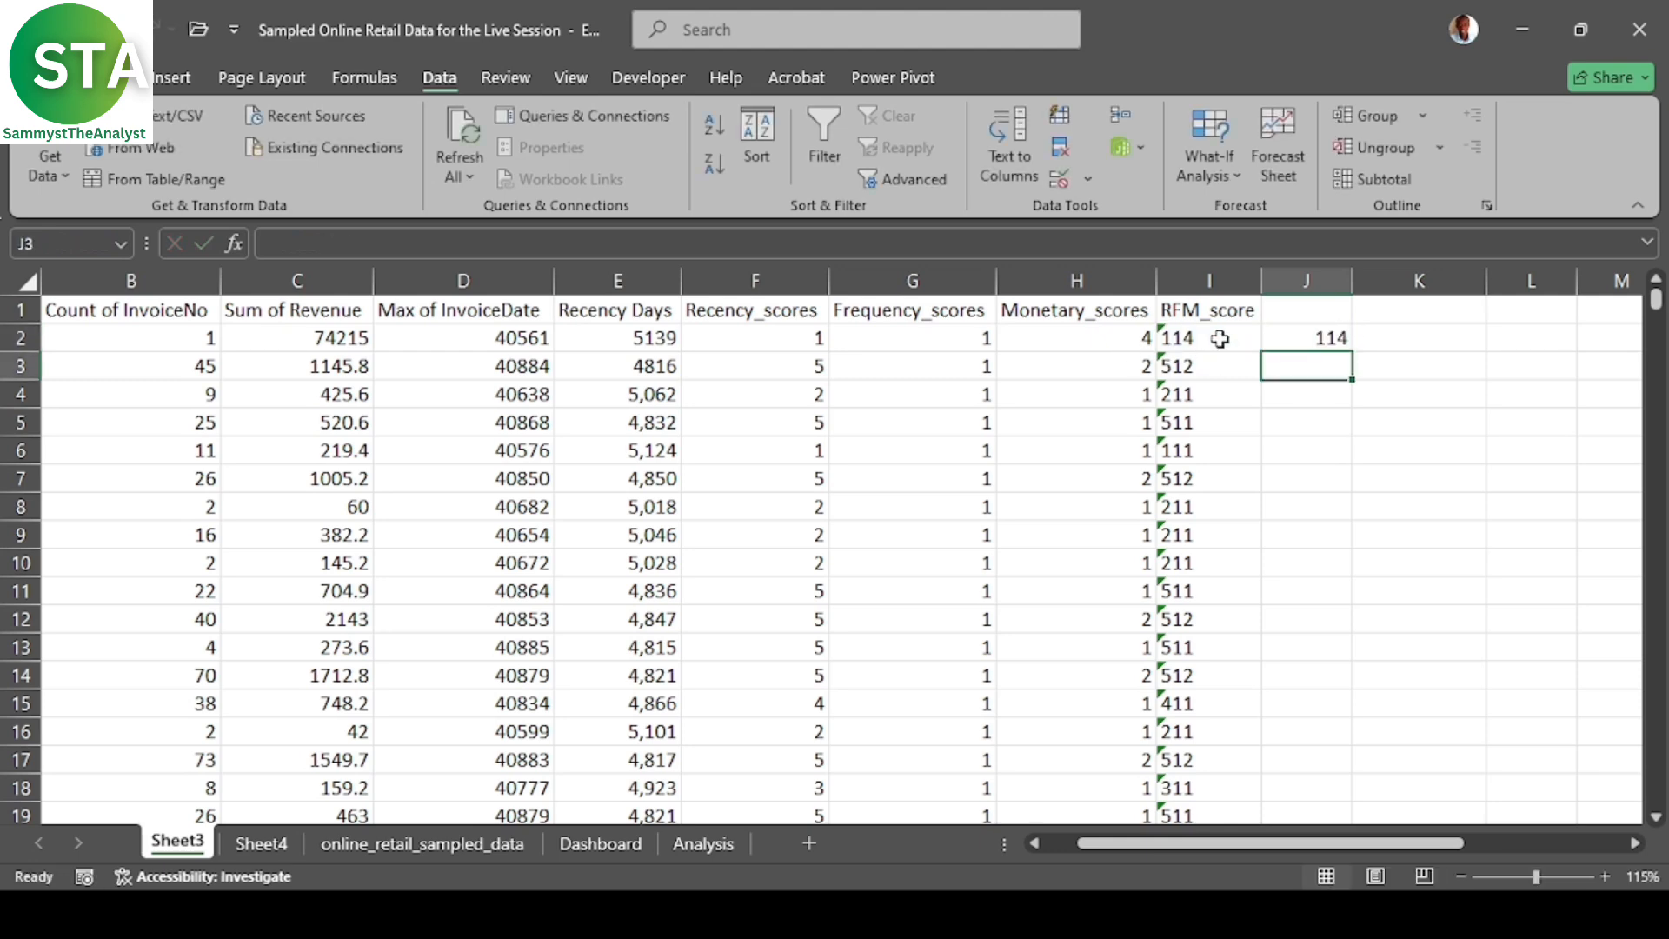
Fill the VALUE formula from J2 down column J for all data rows and check the copied formulas.
left_click(1284, 339)
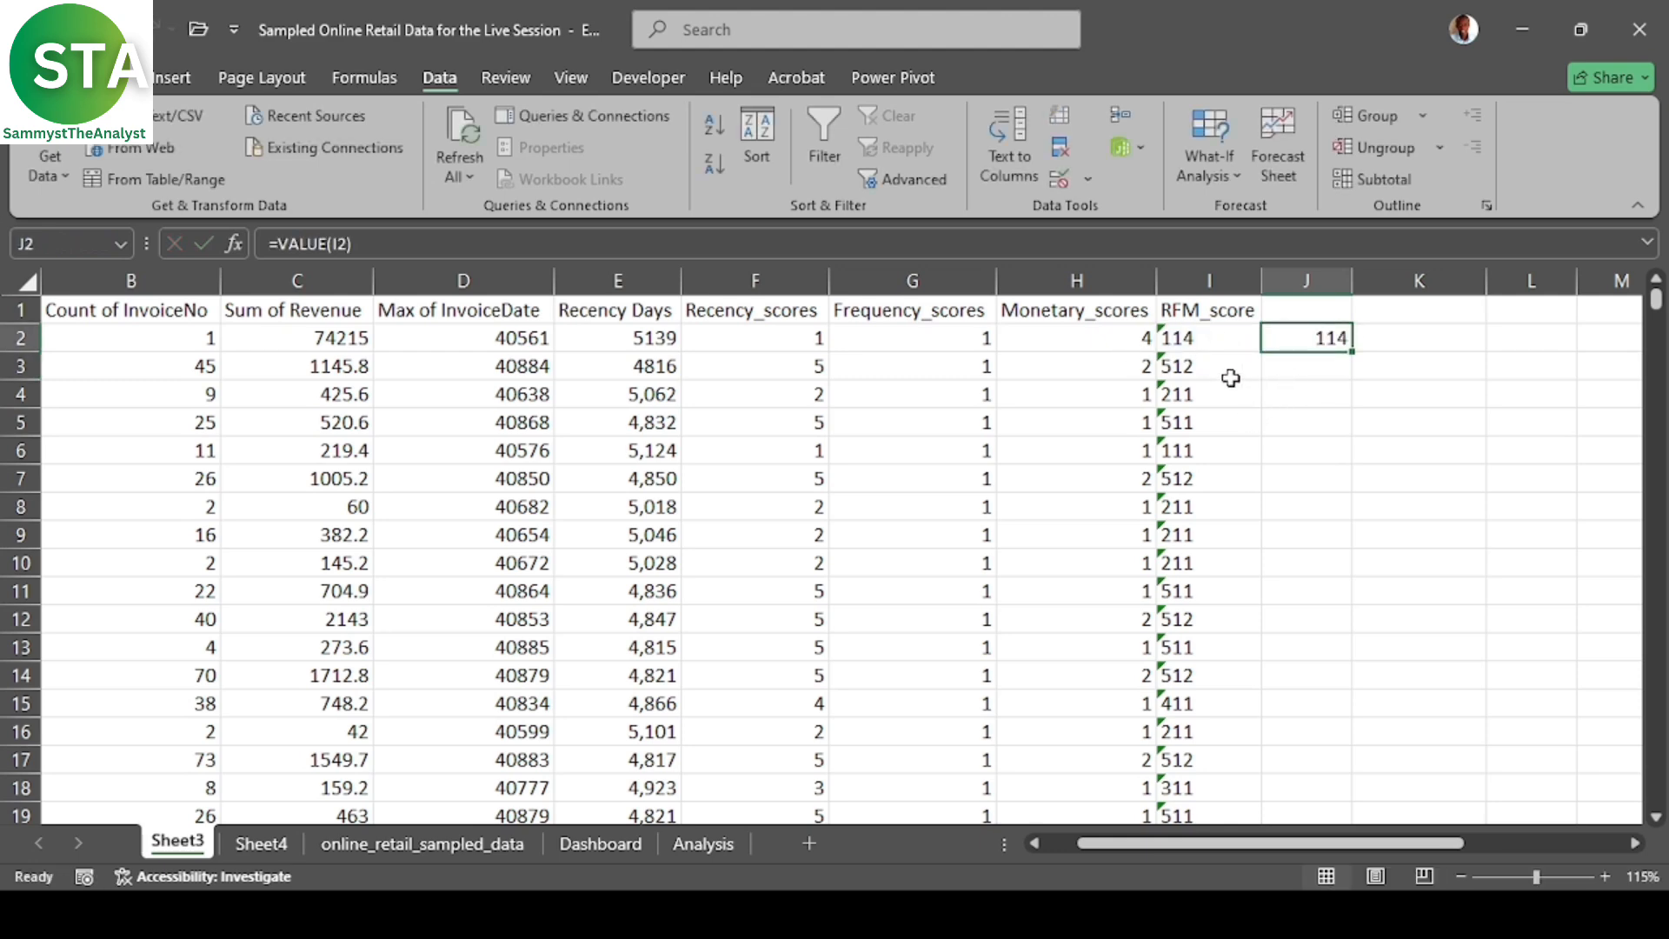
double_click(1351, 352)
scroll(1304, 522, "down", 20)
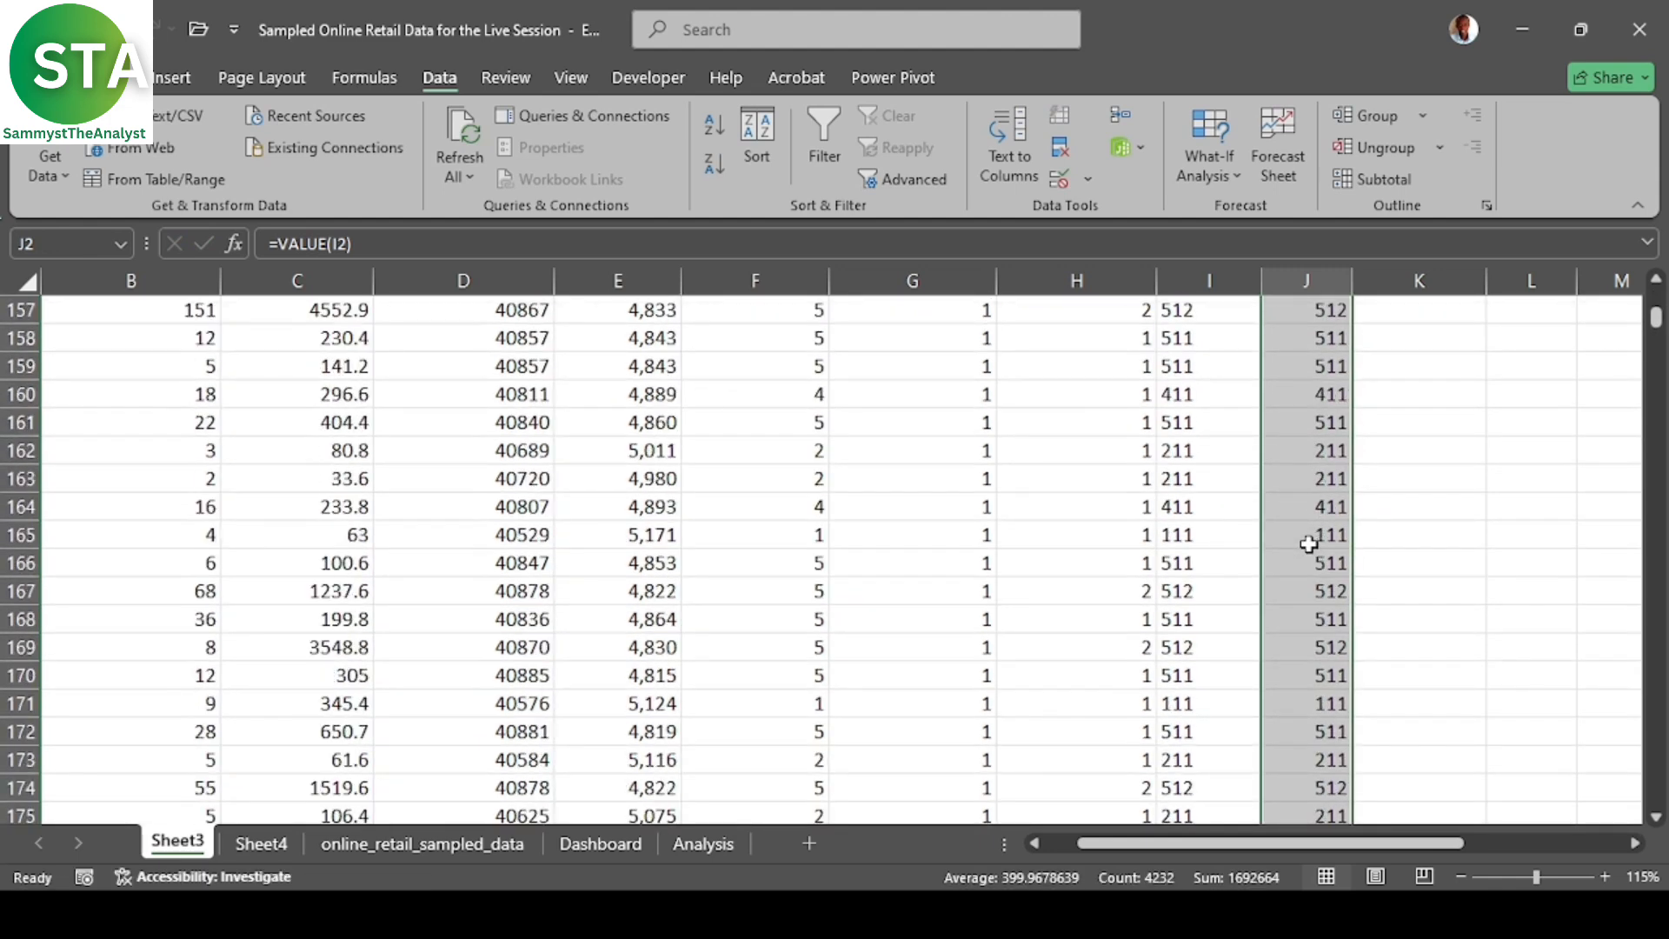
left_click(1296, 611)
scroll(1296, 586, "down", 12)
left_click(1311, 597)
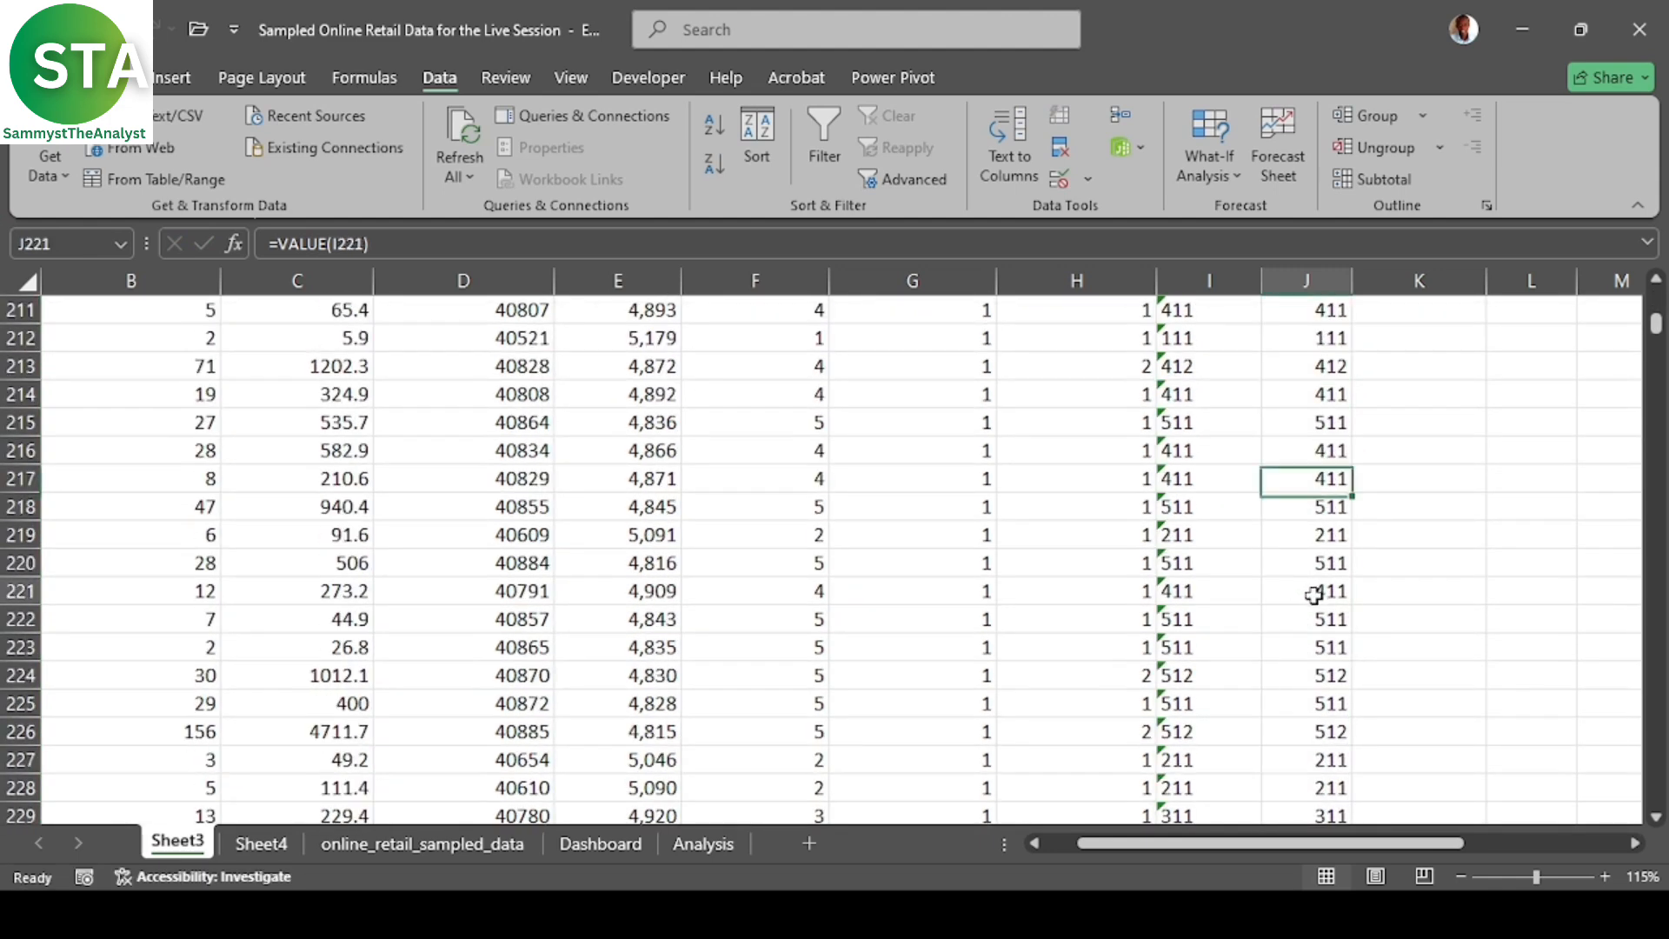
scroll(1311, 599, "down", 2)
scroll(1310, 598, "down", 16)
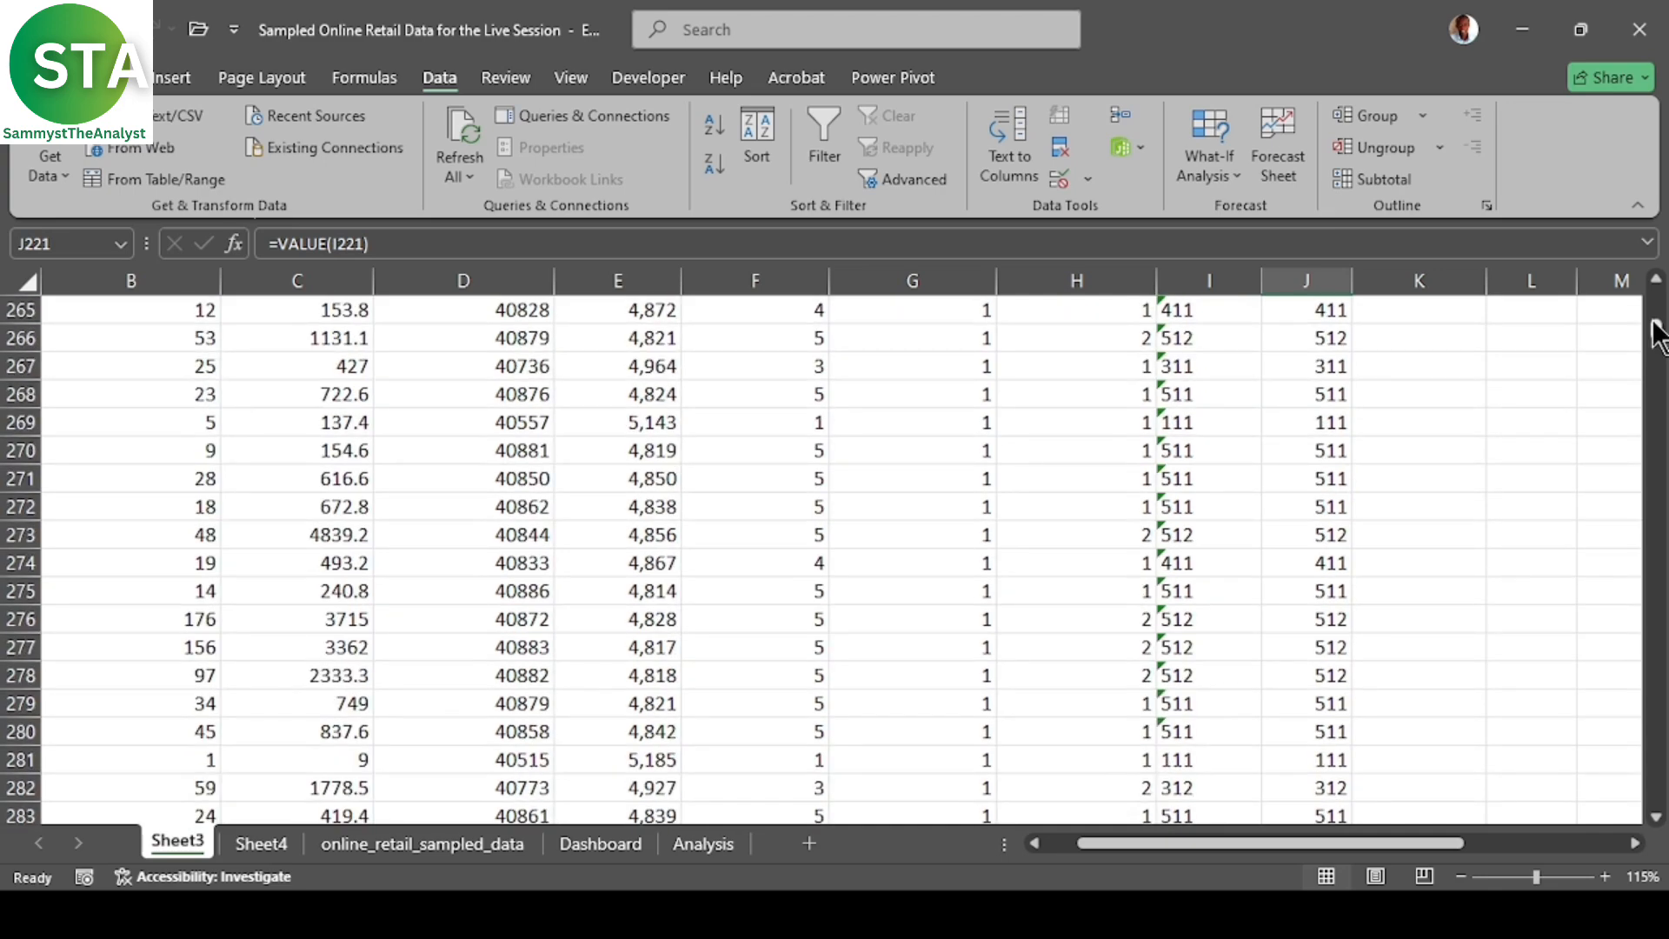
left_click_drag(1656, 335, 1654, 300)
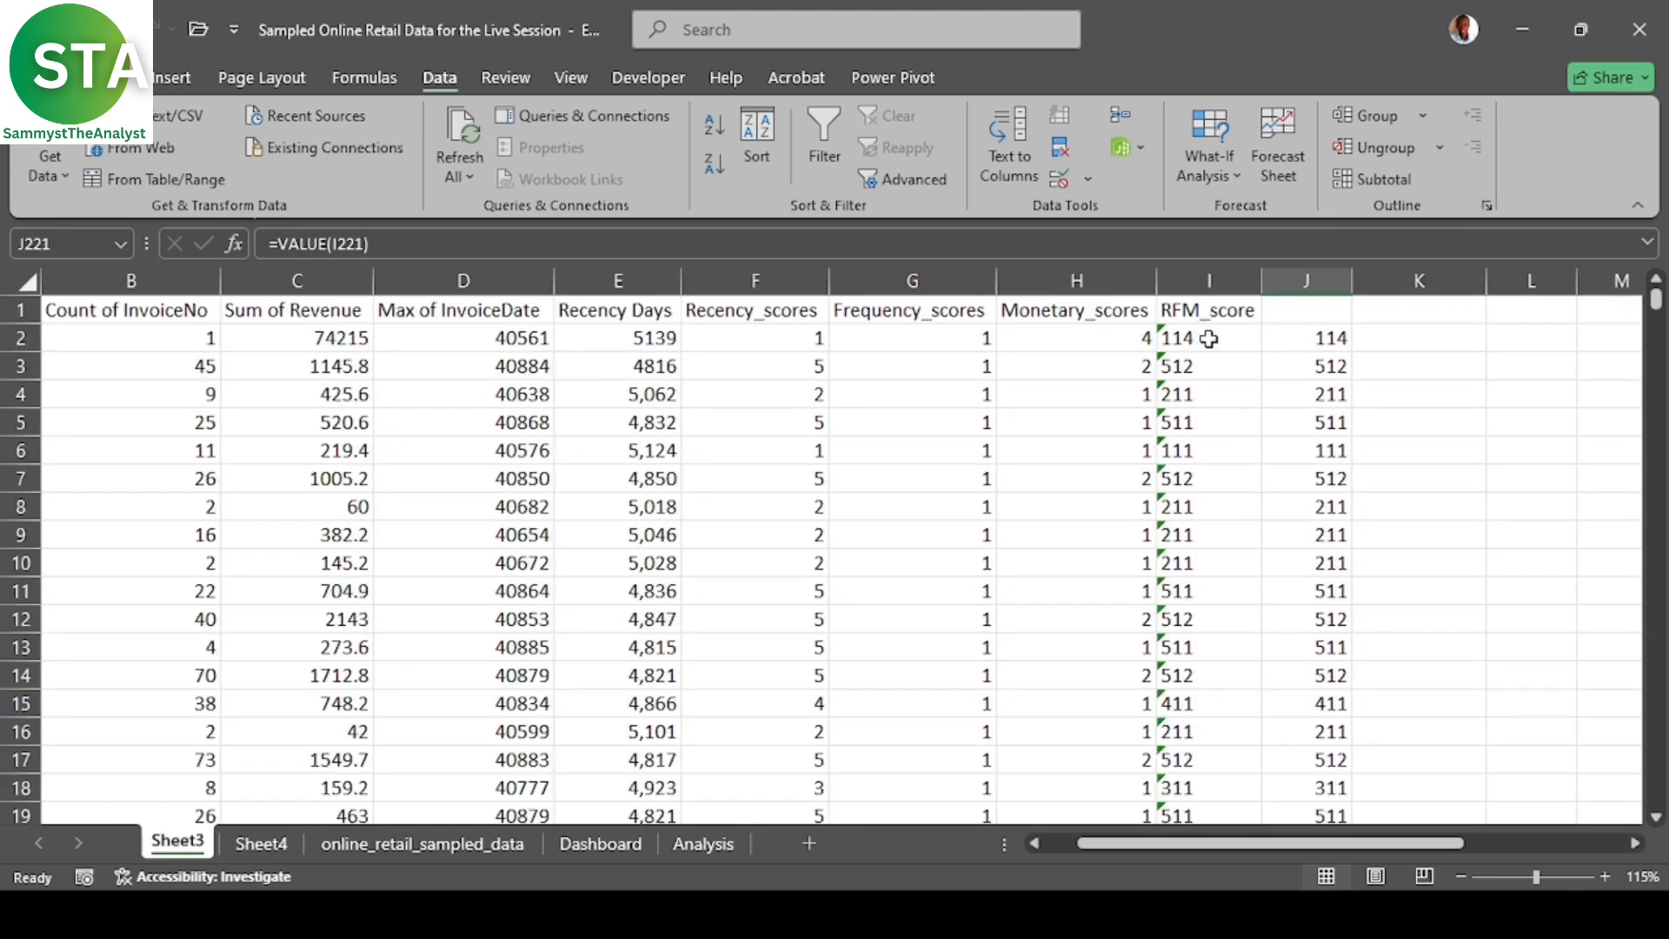
left_click(1216, 338)
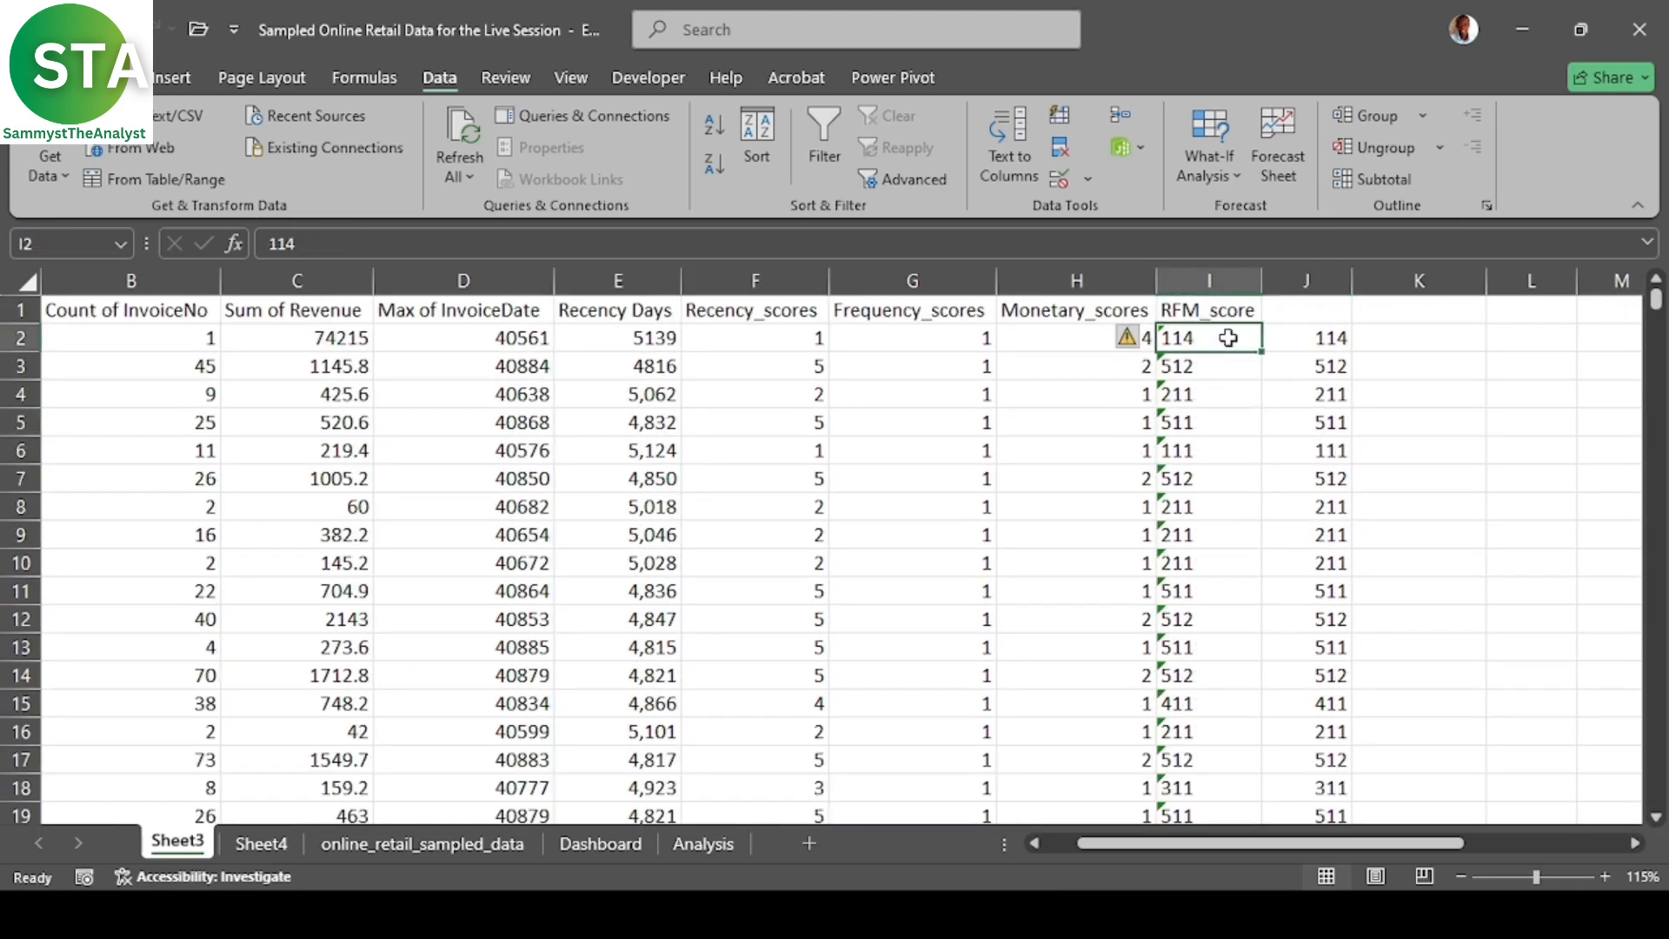
left_click(1236, 402)
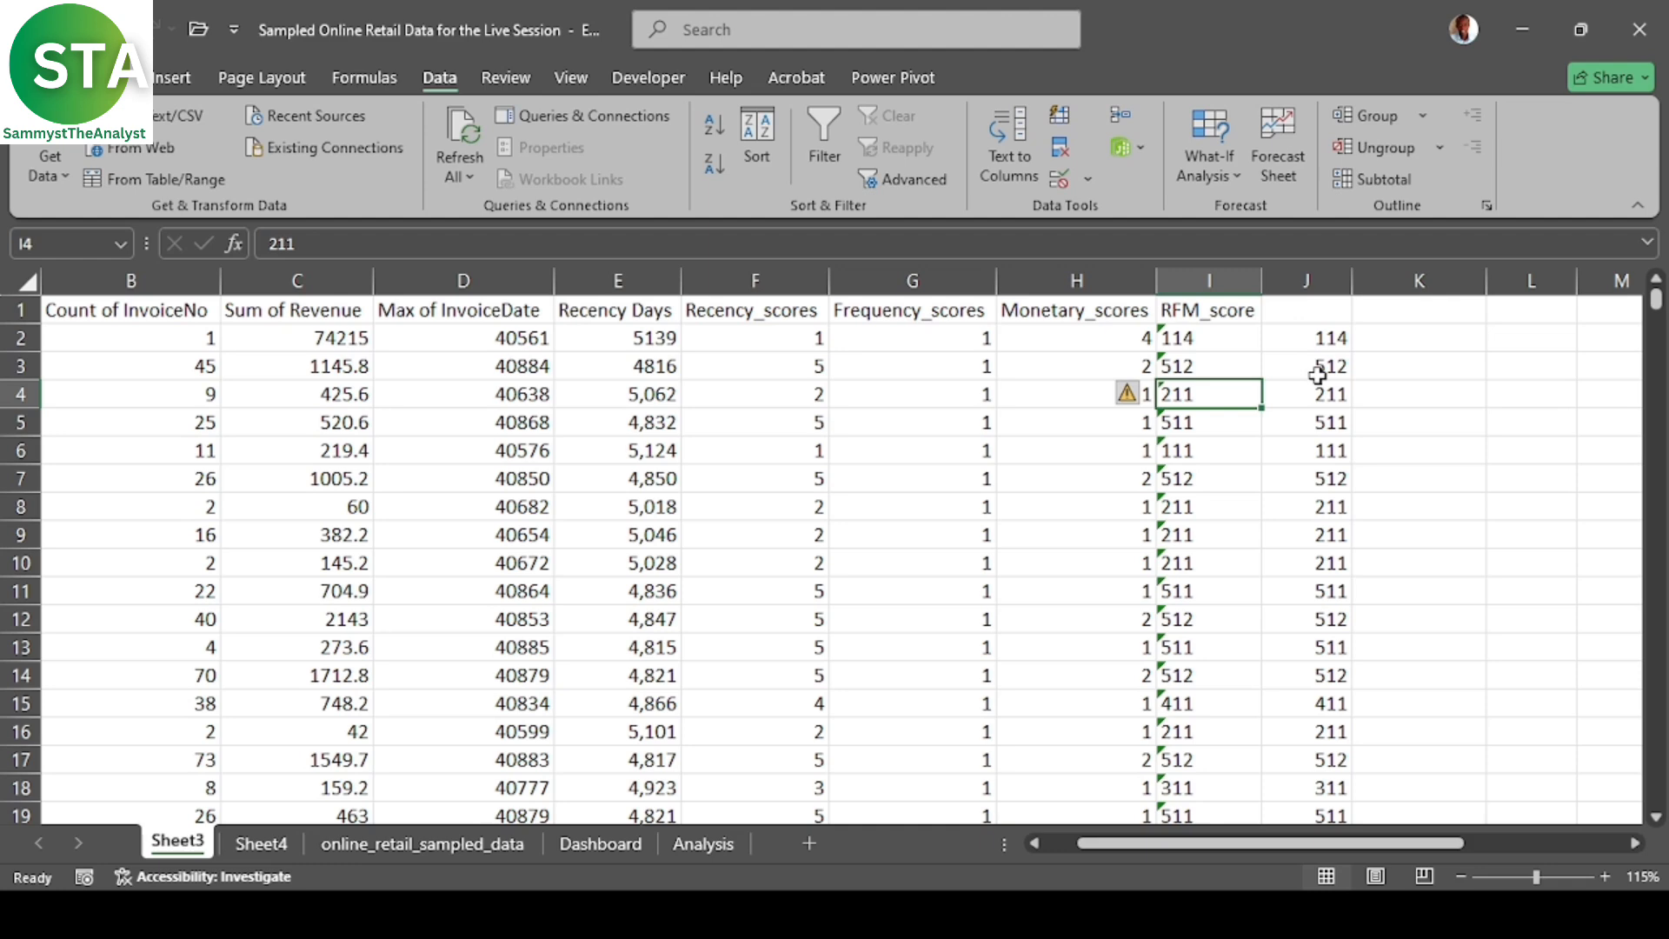
left_click(1213, 458)
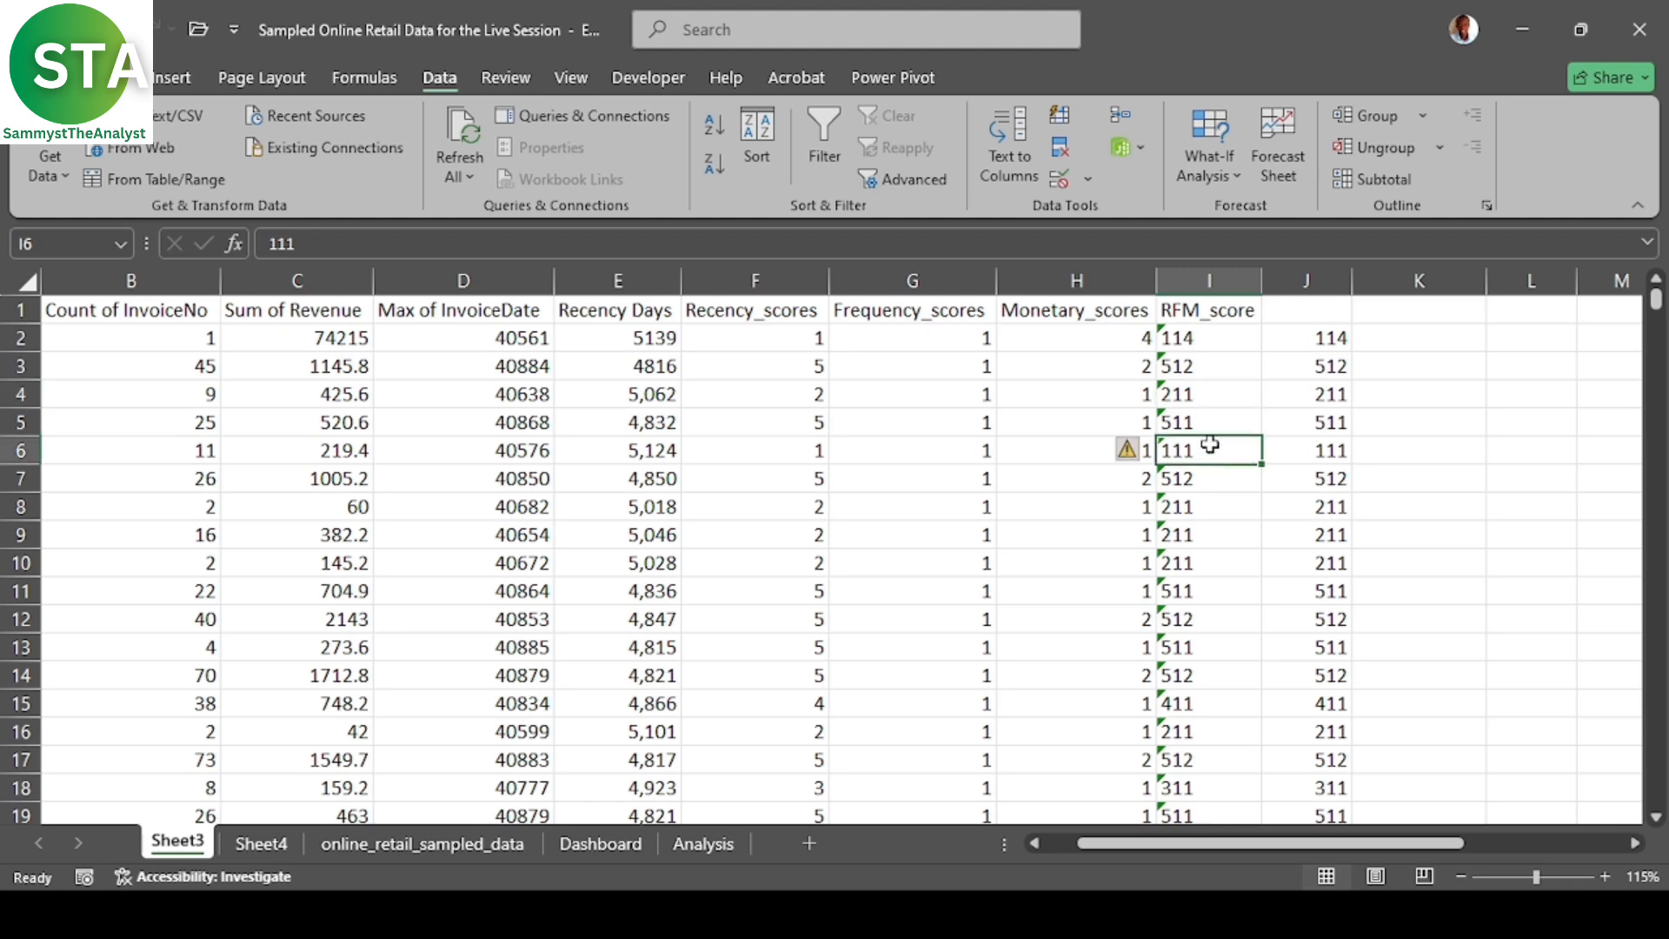
left_click(1224, 422)
left_click(1220, 394)
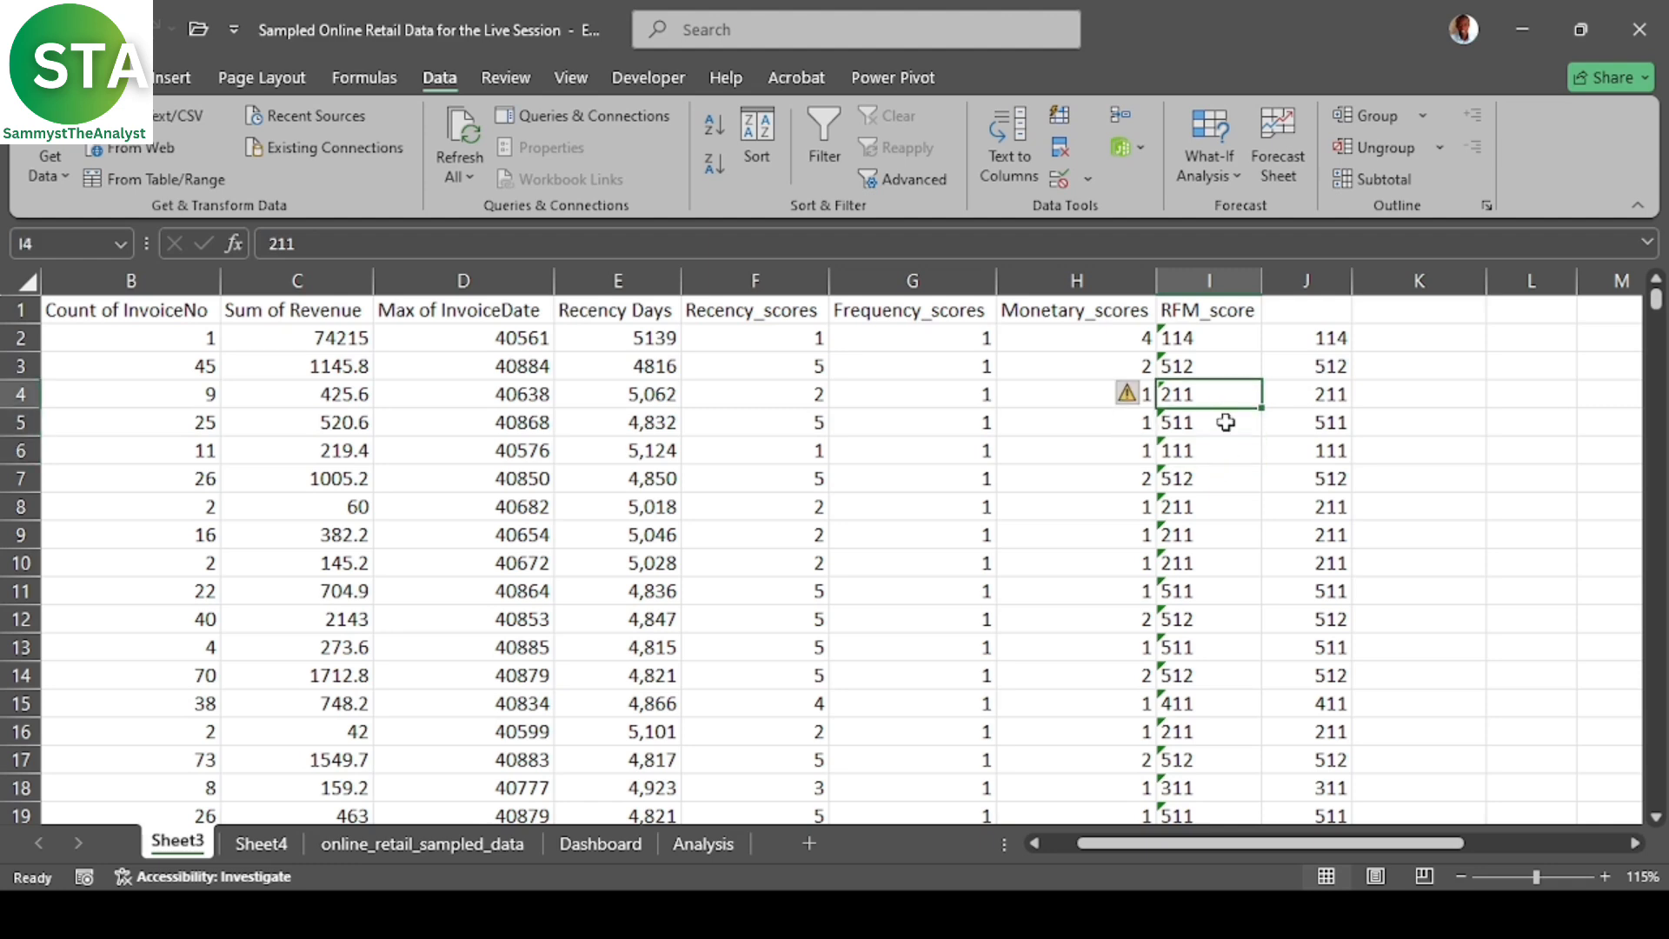
left_click(1227, 564)
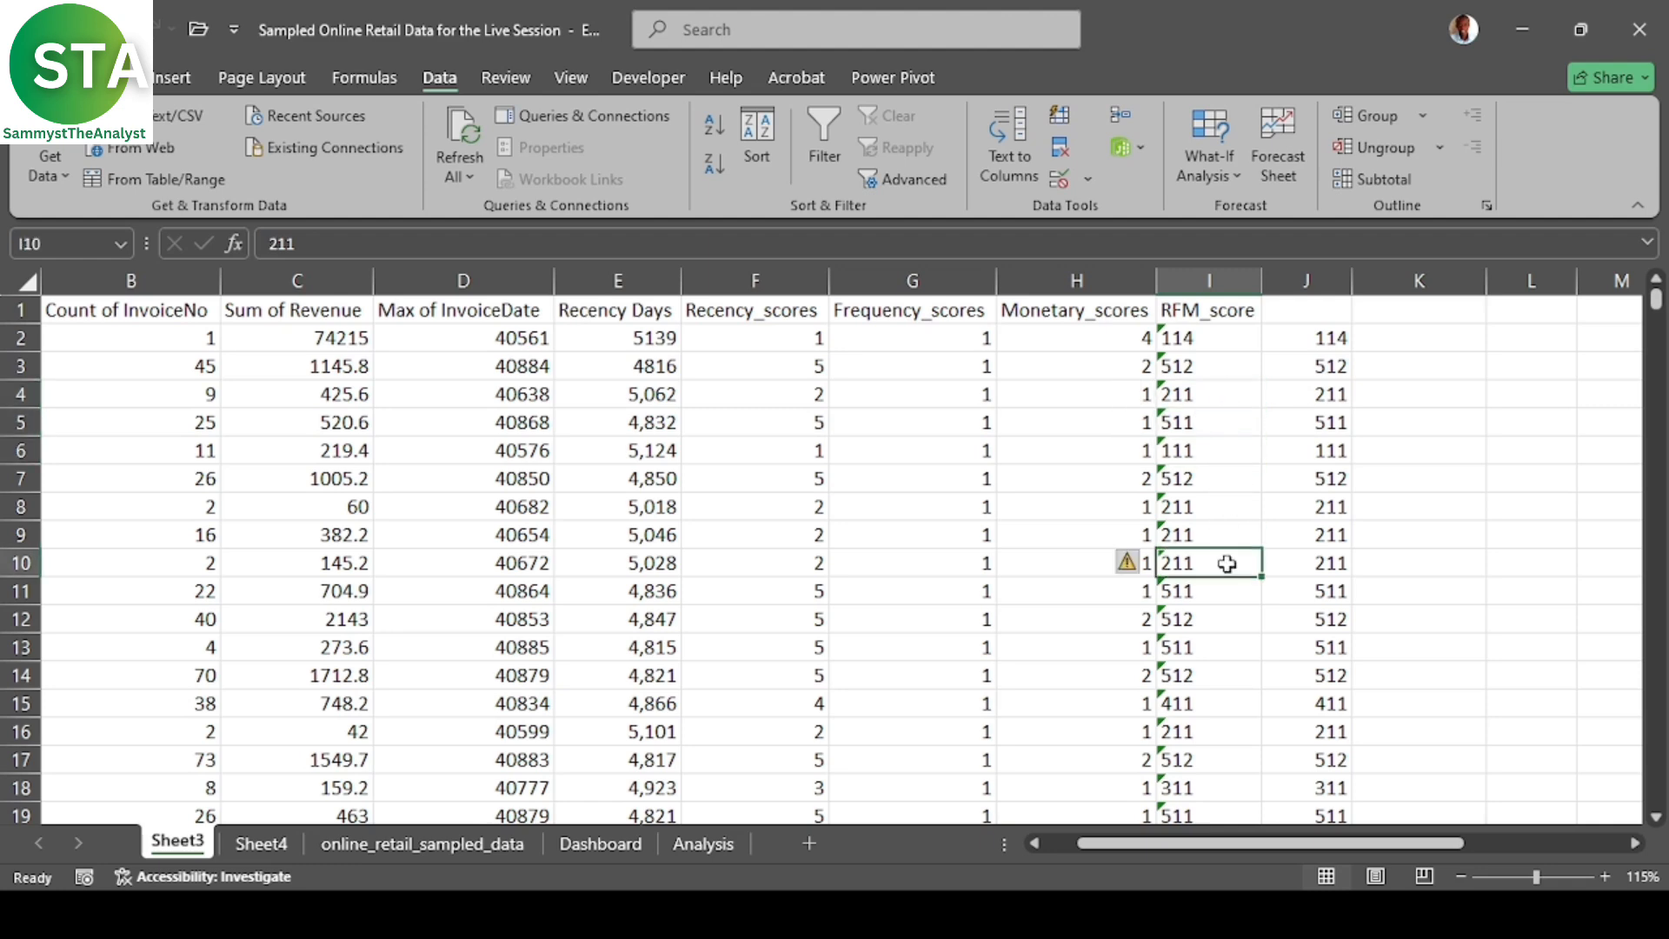